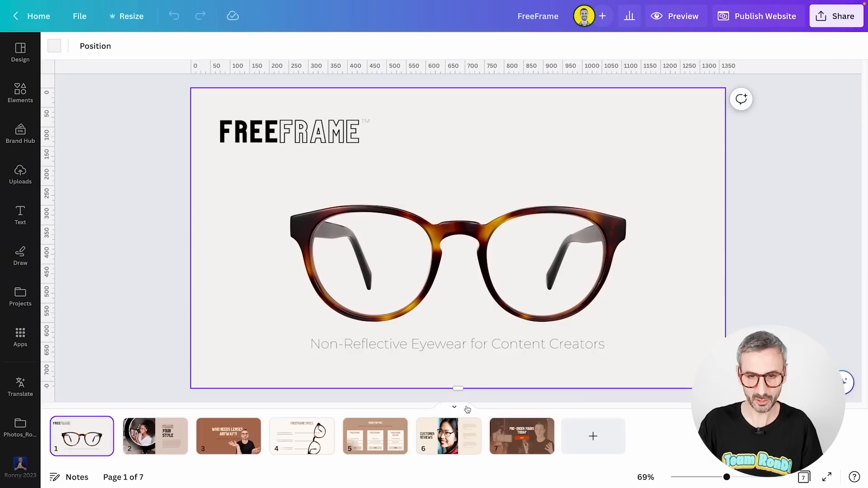
# Publish the FreeFrame design to teamrondi.my.canva.site/freeframe with mobile resizing and no navigation, and open the live website.
pyautogui.click(761, 20)
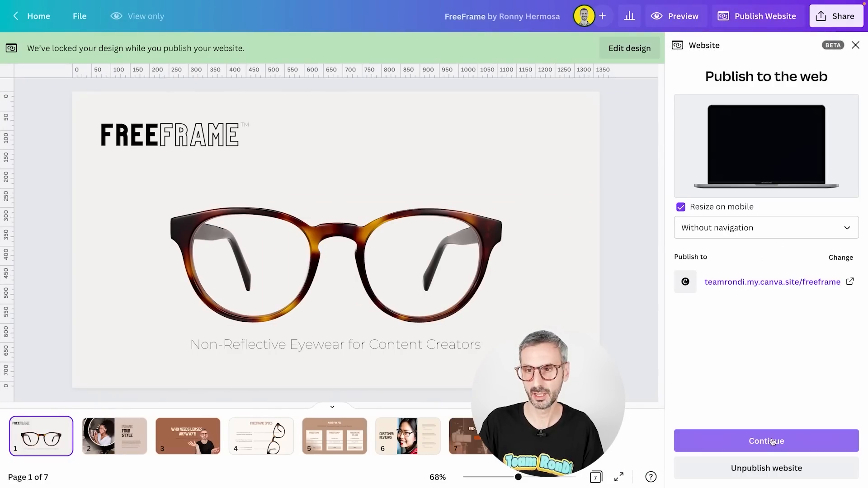
pyautogui.click(772, 442)
pyautogui.click(773, 469)
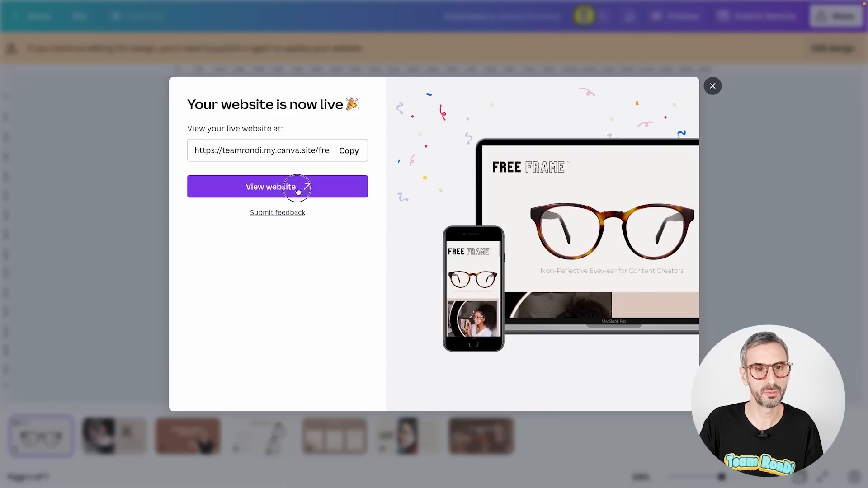
pyautogui.click(299, 188)
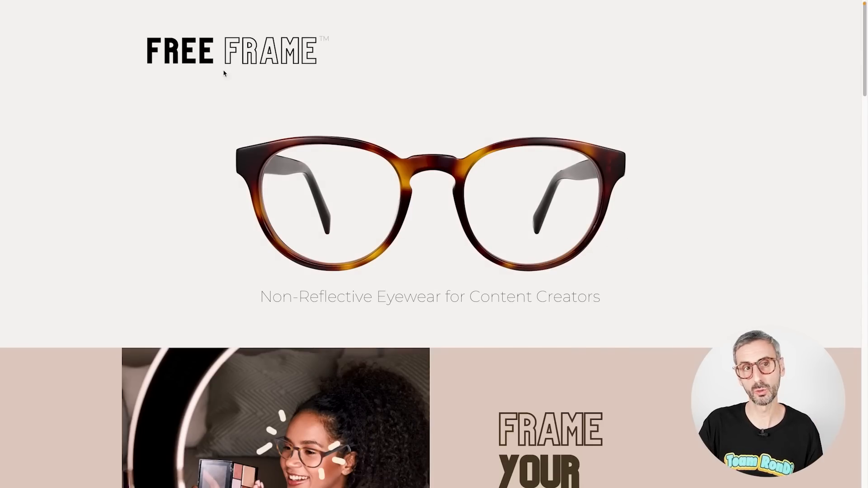
# Look through the published FreeFrame site from the hero section down to the pre-order section and return to the beginning.
pyautogui.scroll(-1, 524, 312)
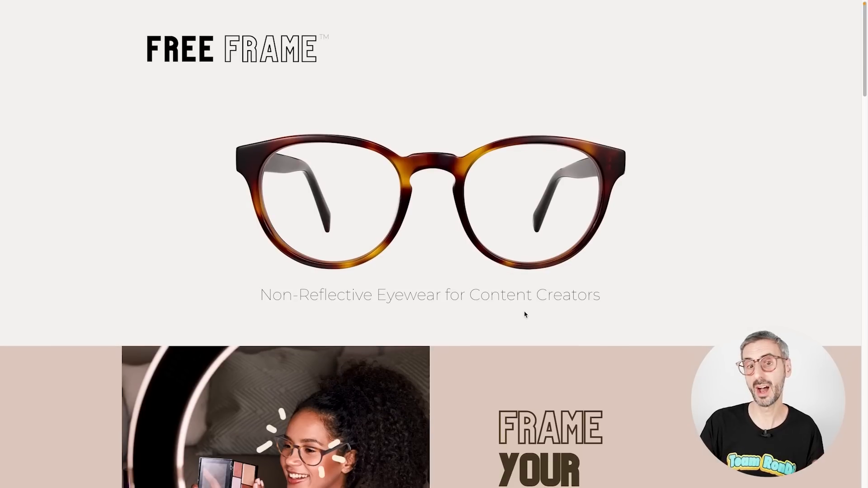
pyautogui.scroll(-2, 528, 321)
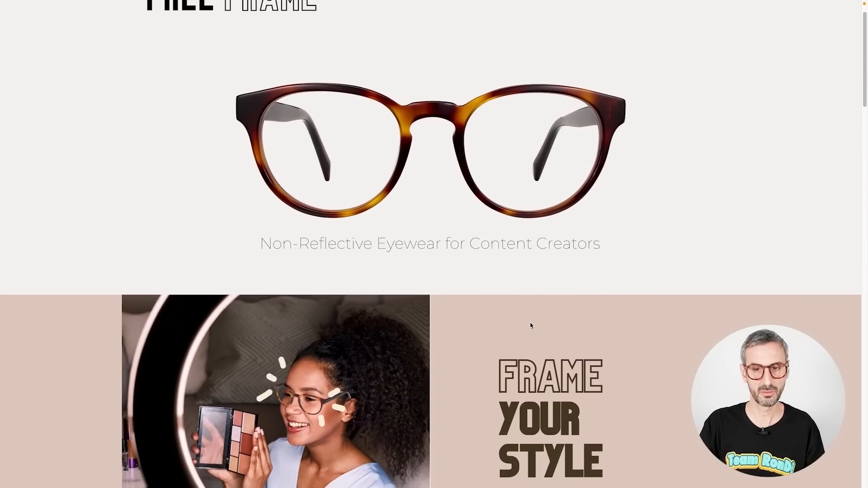
pyautogui.scroll(-6, 531, 326)
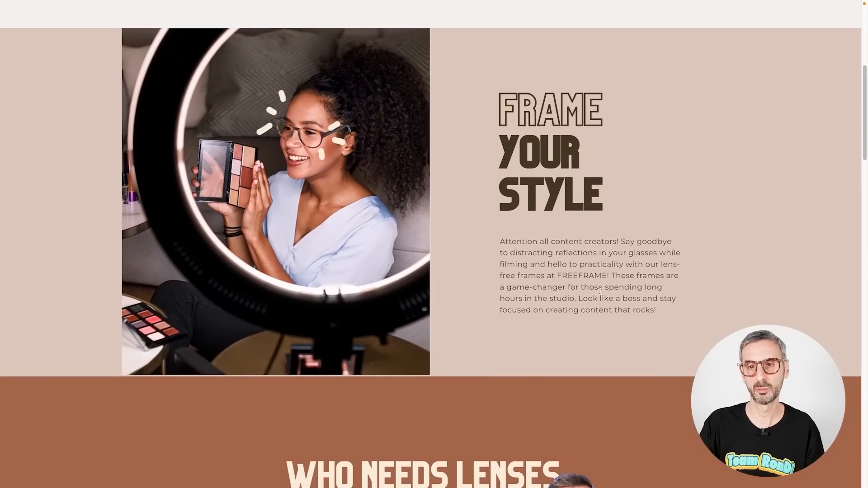
pyautogui.scroll(-5, 600, 291)
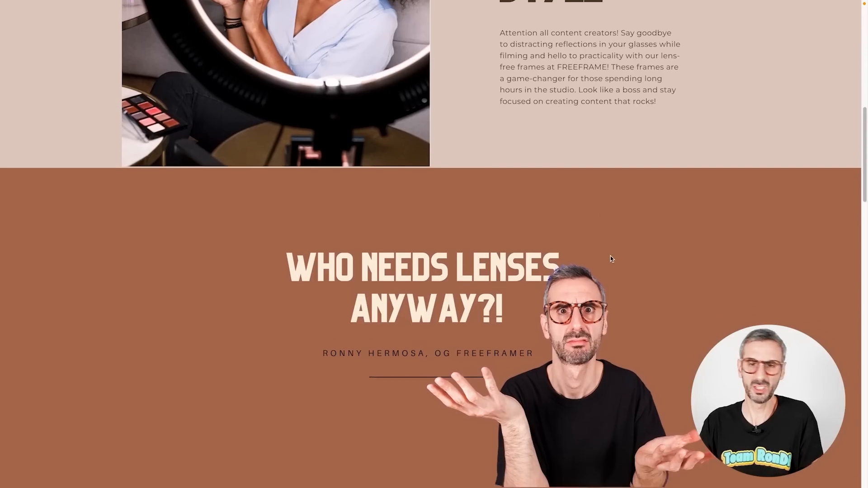
pyautogui.scroll(-3, 611, 259)
pyautogui.scroll(-1, 787, 324)
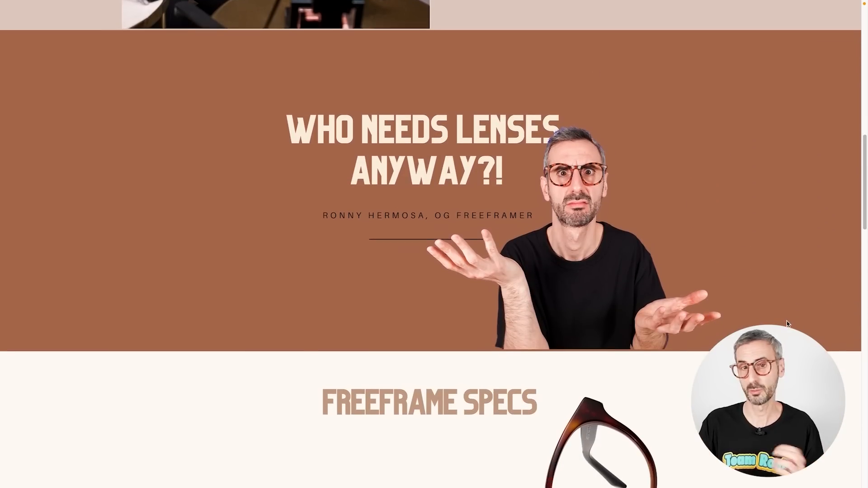
pyautogui.scroll(-5, 787, 324)
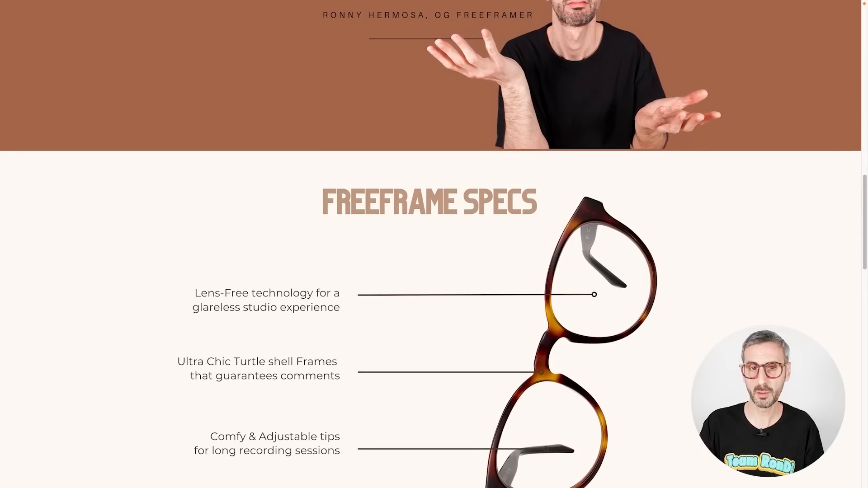
pyautogui.scroll(-2, 787, 324)
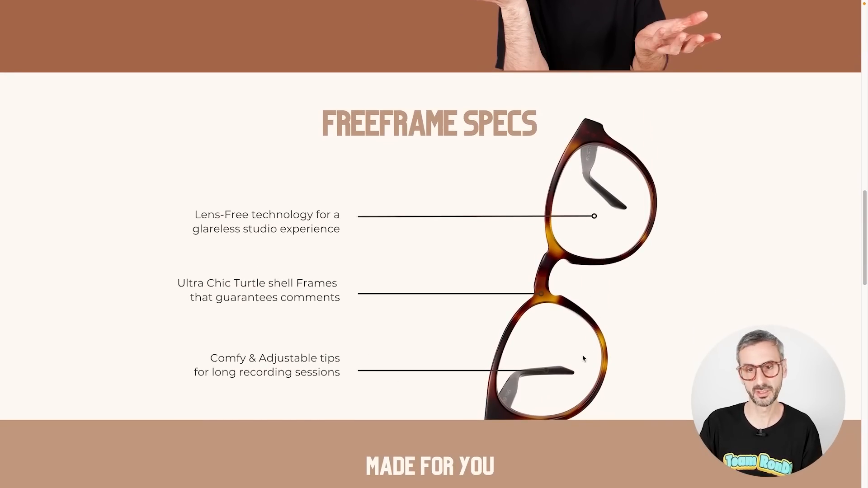
pyautogui.scroll(-7, 585, 360)
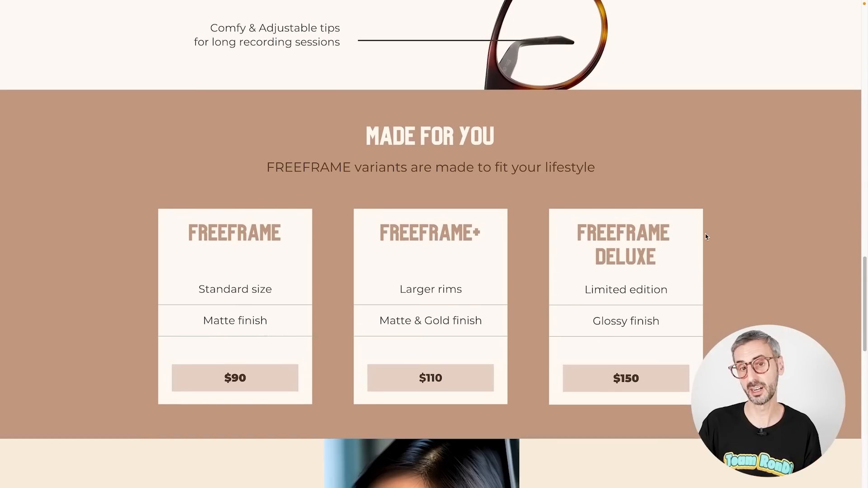
pyautogui.scroll(-2, 705, 236)
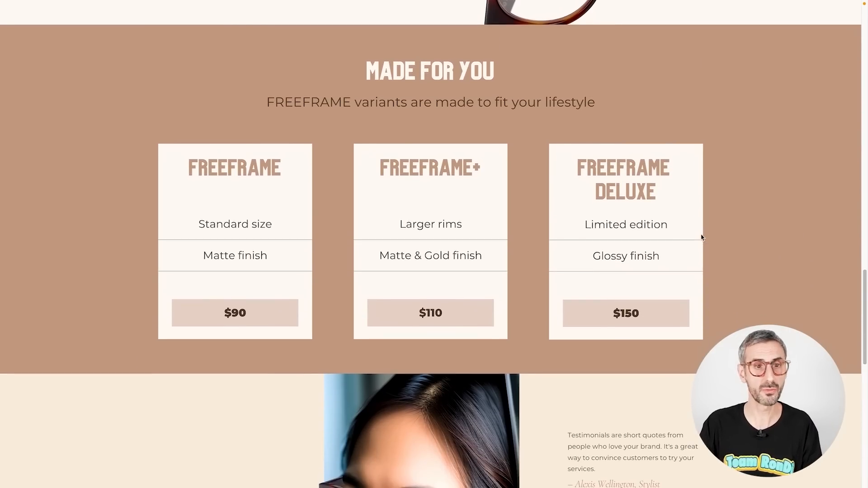
pyautogui.scroll(-1, 692, 234)
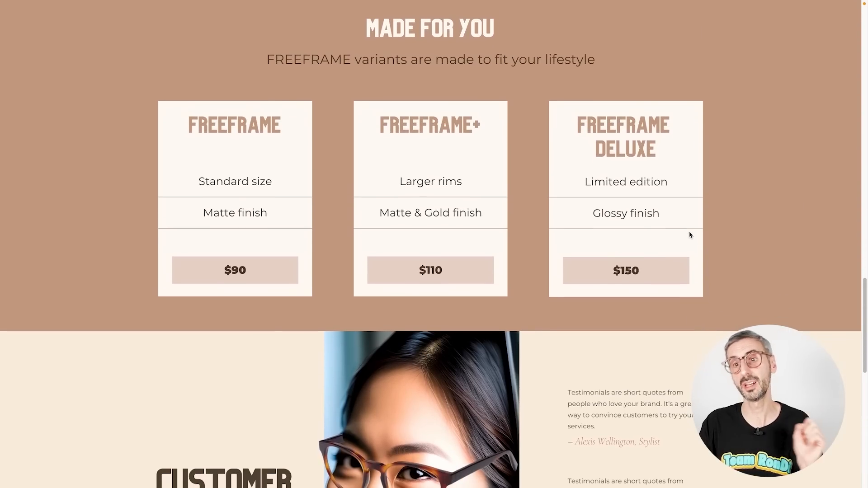
pyautogui.scroll(-4, 690, 235)
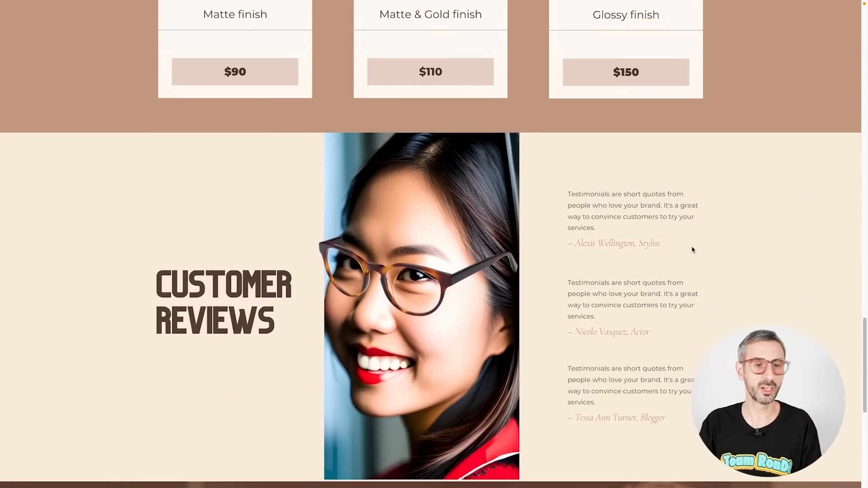
pyautogui.scroll(-7, 692, 249)
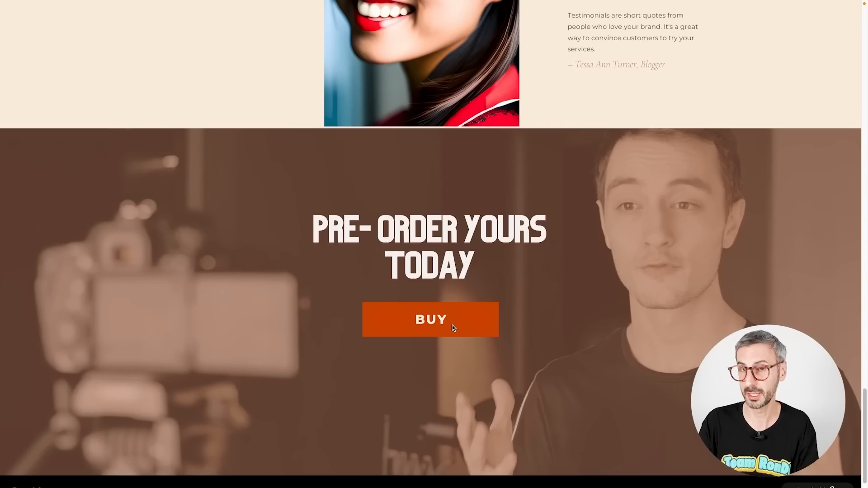
pyautogui.scroll(-1, 632, 433)
pyautogui.scroll(20, 632, 433)
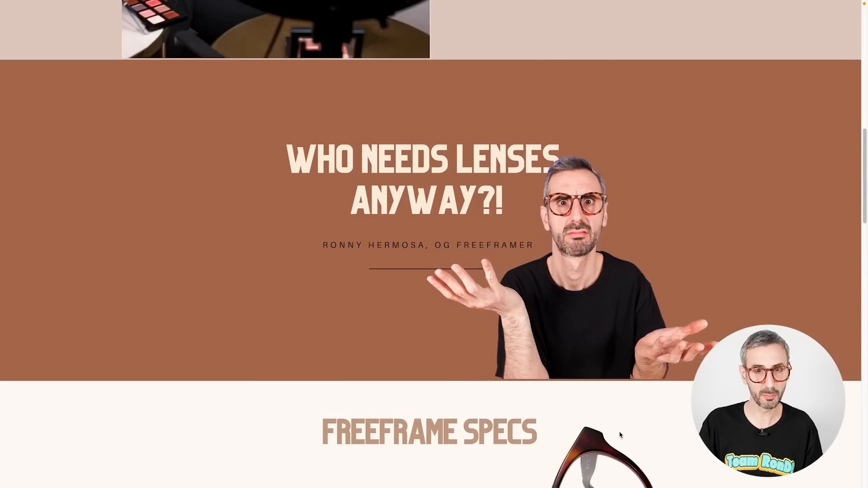
pyautogui.scroll(12, 619, 434)
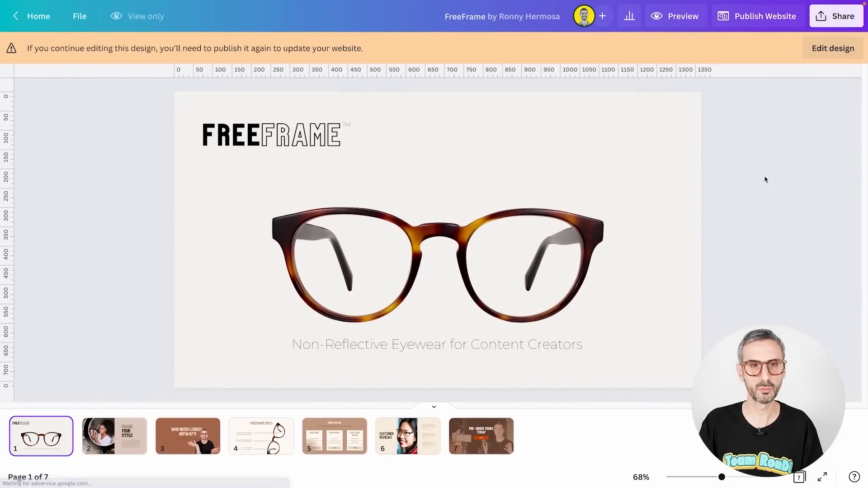
# Unlock the published design for editing, hide the page thumbnails, and review all seven pages as one continuous layout.
pyautogui.click(827, 49)
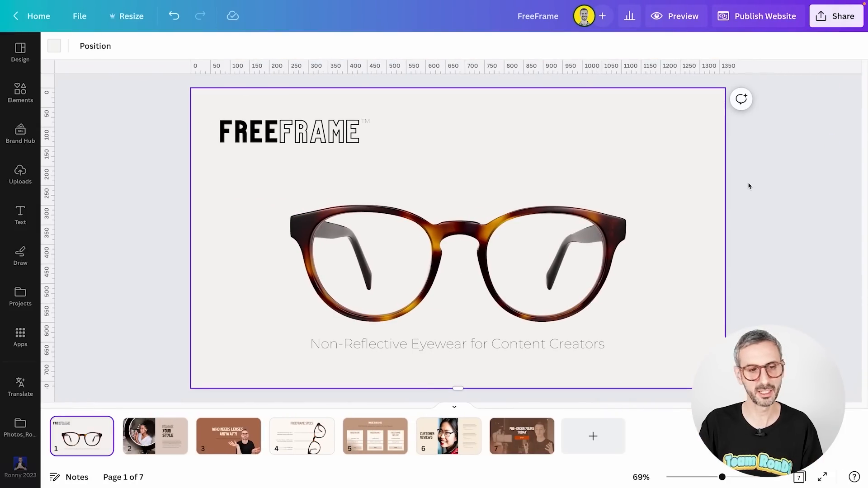
pyautogui.click(454, 406)
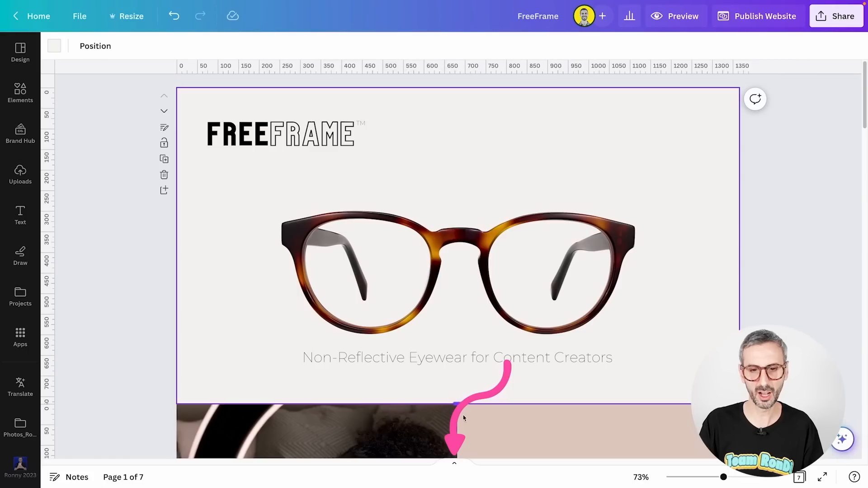
pyautogui.click(455, 466)
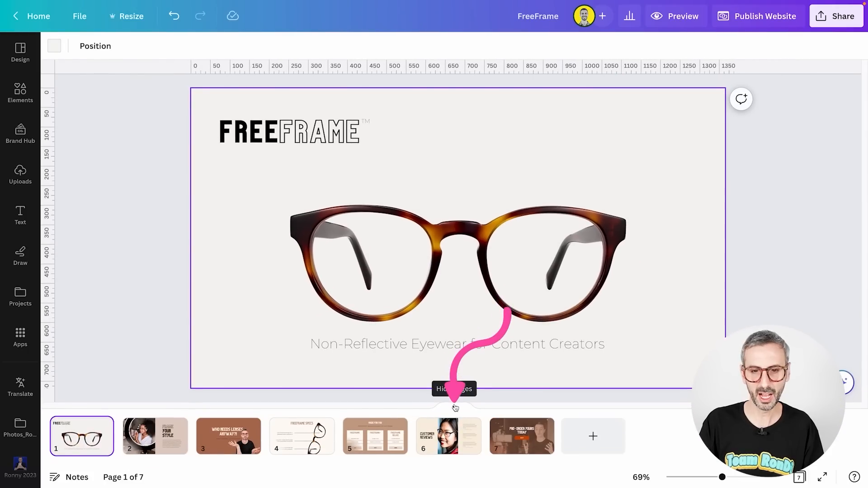
pyautogui.click(455, 407)
pyautogui.scroll(-10, 447, 210)
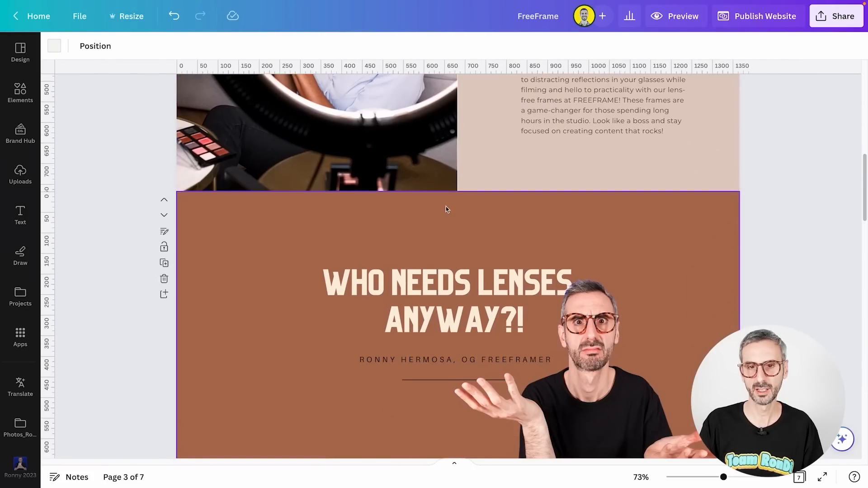
pyautogui.scroll(-20, 447, 209)
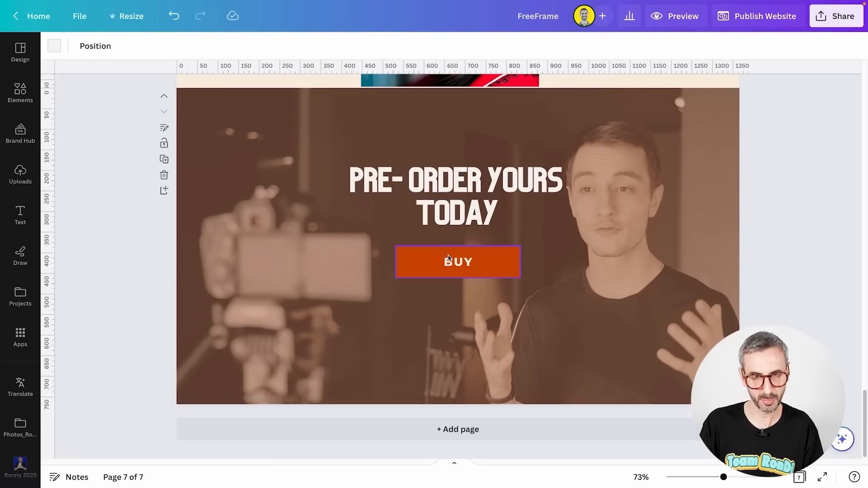
pyautogui.scroll(20, 447, 257)
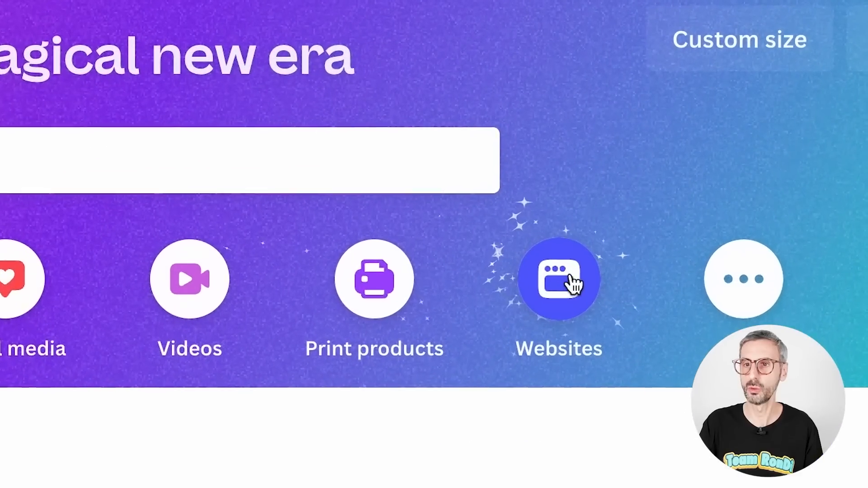
# Browse the website design types on the home page and show the templates for Retail Website.
pyautogui.click(571, 276)
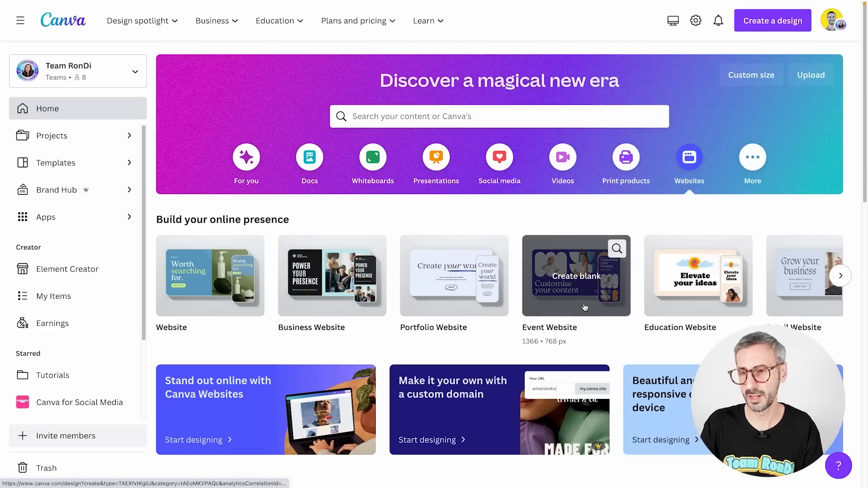
pyautogui.click(840, 277)
pyautogui.click(840, 276)
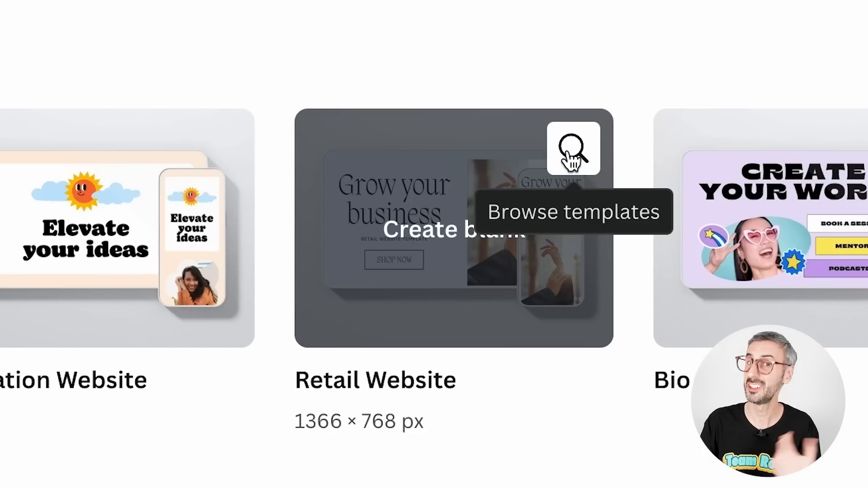
pyautogui.click(569, 156)
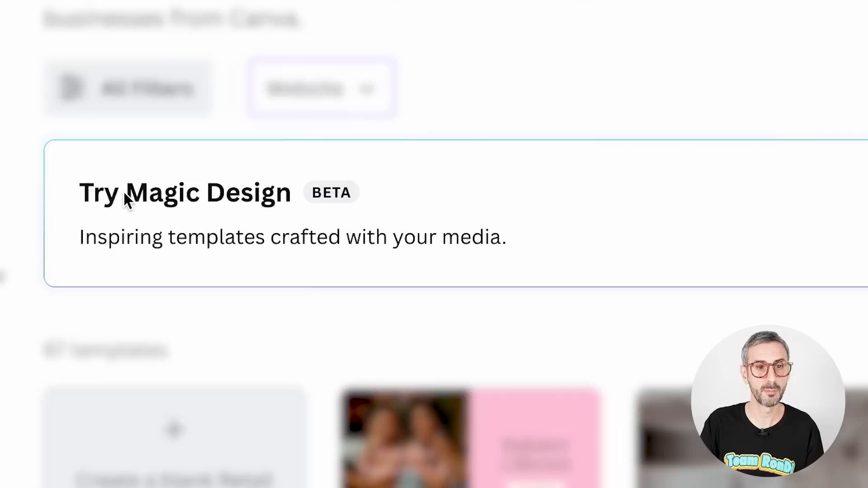
# Generate Magic Design website templates from the uploaded front-view tortoiseshell glasses image.
pyautogui.click(226, 206)
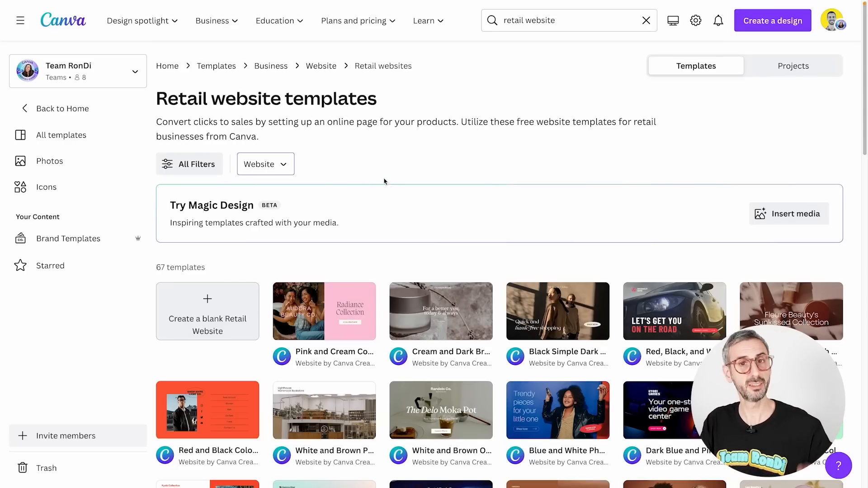
pyautogui.click(781, 214)
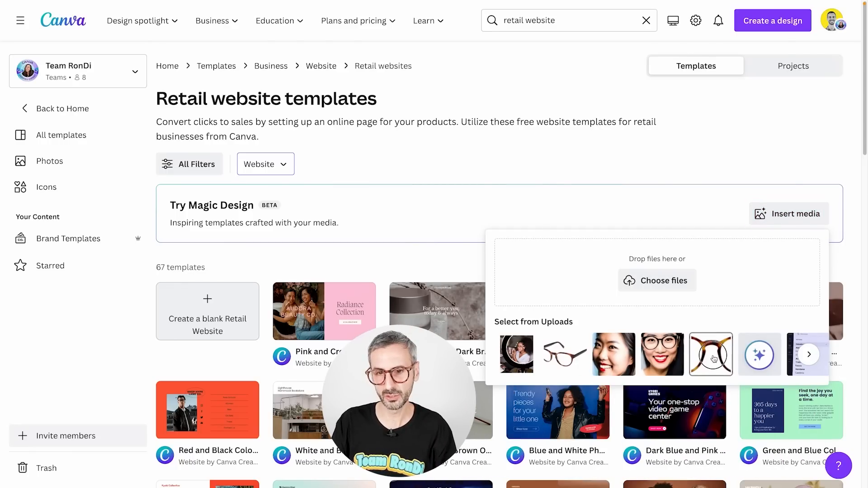
pyautogui.click(564, 354)
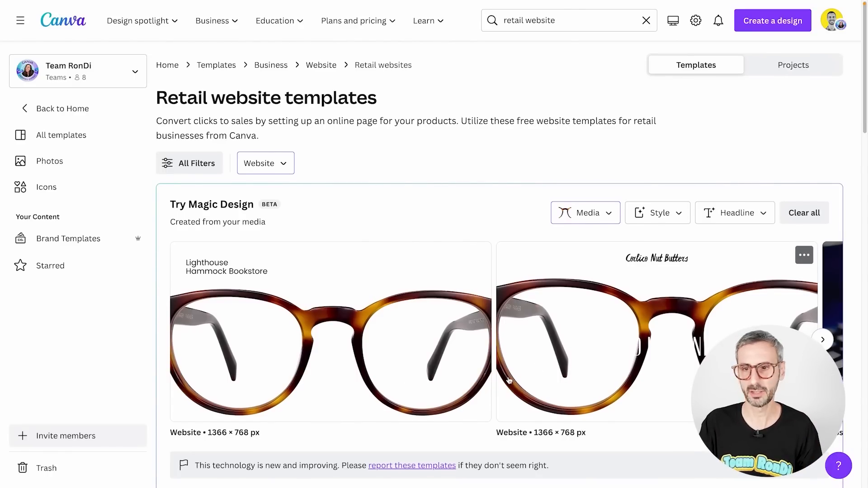
pyautogui.scroll(-1, 587, 366)
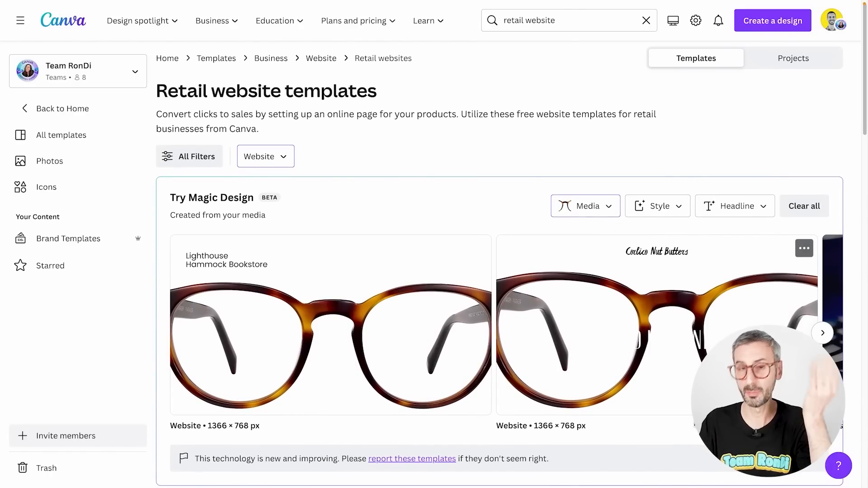
# Apply the Modern vibe to the Magic Design results and browse further through the generated templates.
pyautogui.click(673, 209)
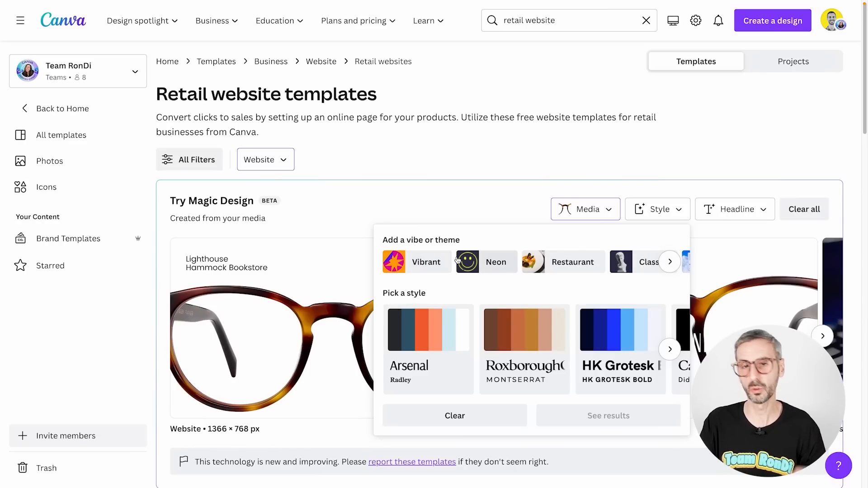
pyautogui.click(672, 265)
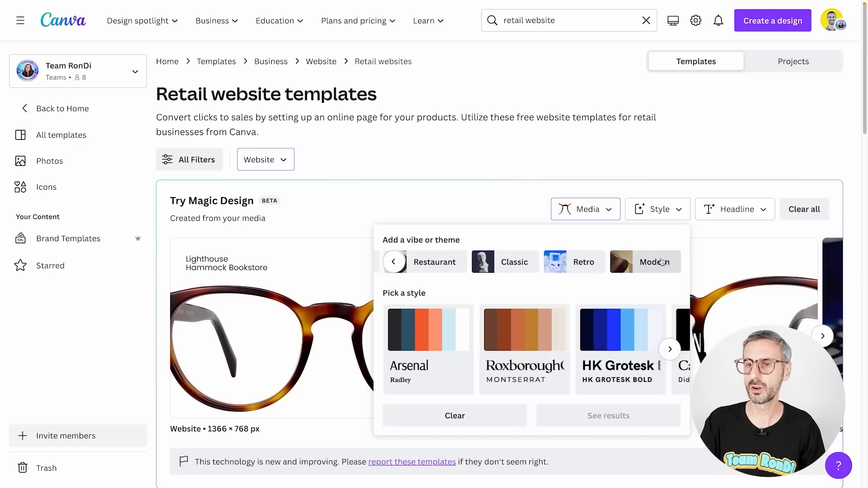
pyautogui.click(656, 267)
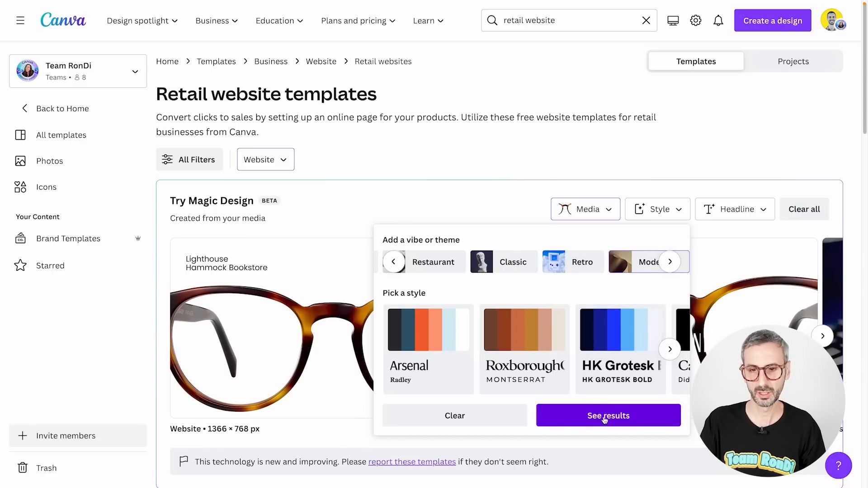
pyautogui.click(606, 416)
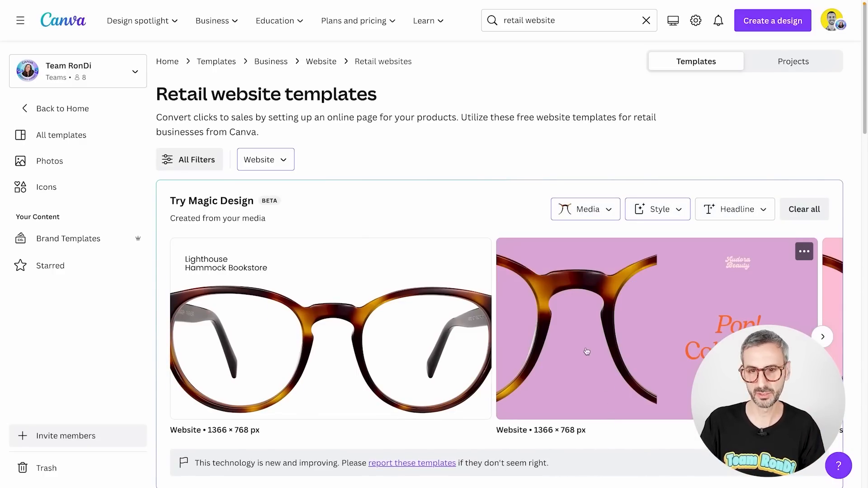
pyautogui.click(823, 337)
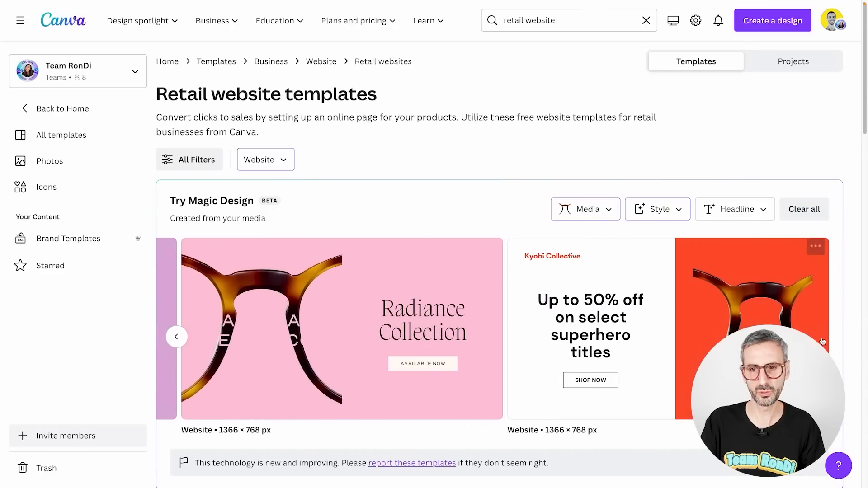
# Browse the Magic Design styles and apply the Suranna style to the website templates generated from the glasses image.
pyautogui.click(176, 336)
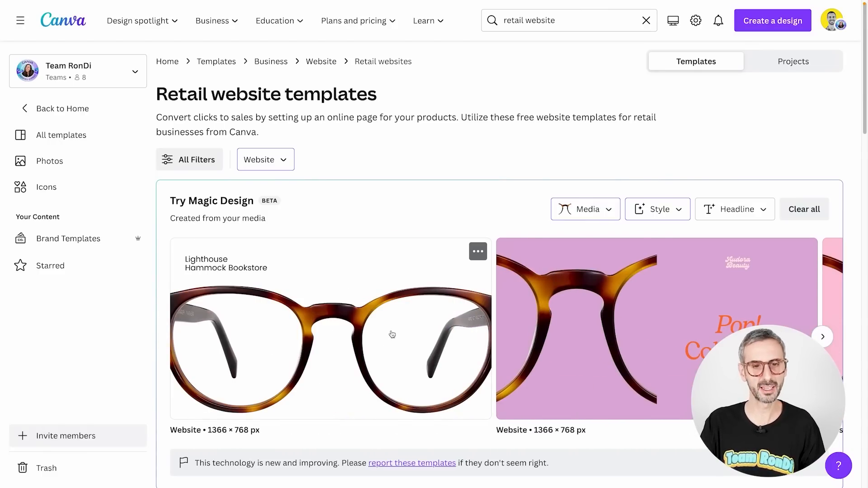
pyautogui.click(666, 216)
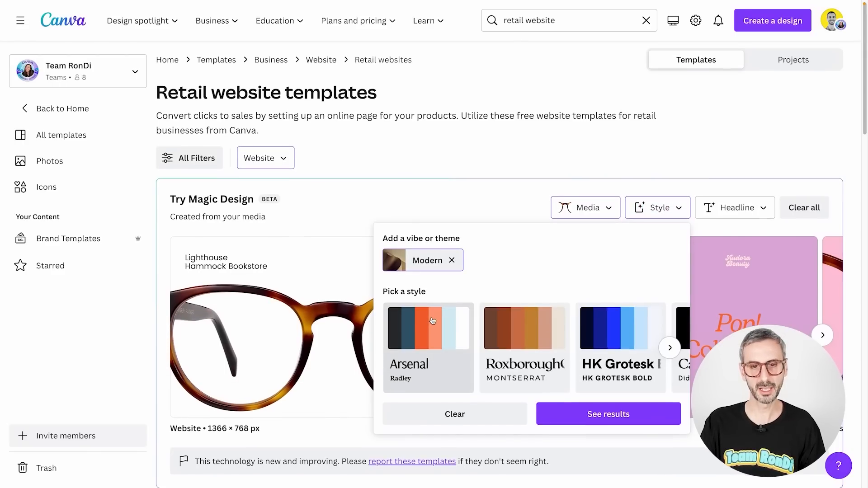
pyautogui.scroll(-1, 479, 330)
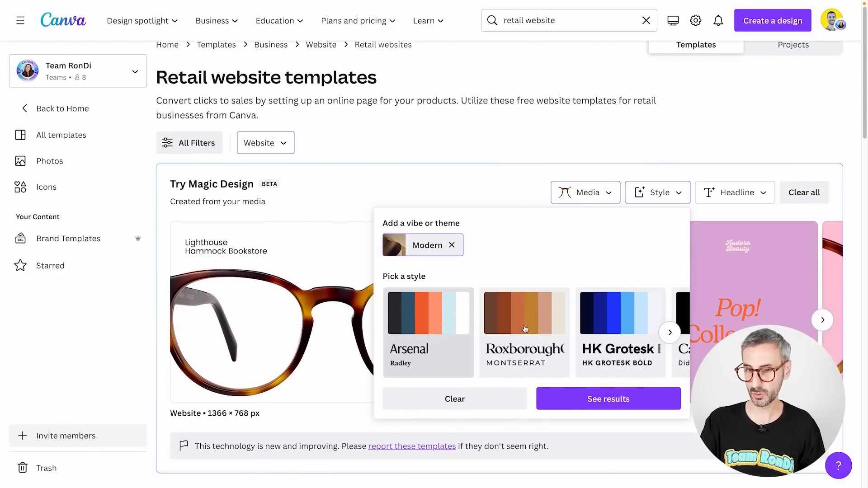
pyautogui.click(670, 332)
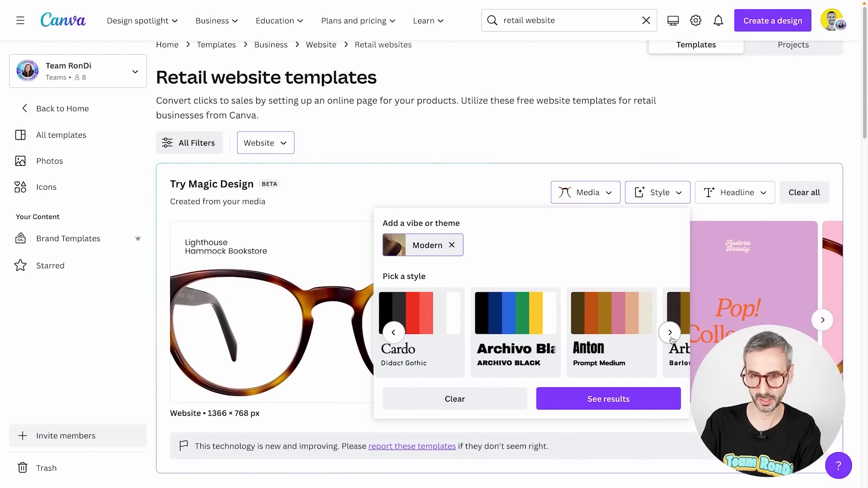
pyautogui.click(670, 333)
pyautogui.click(670, 333)
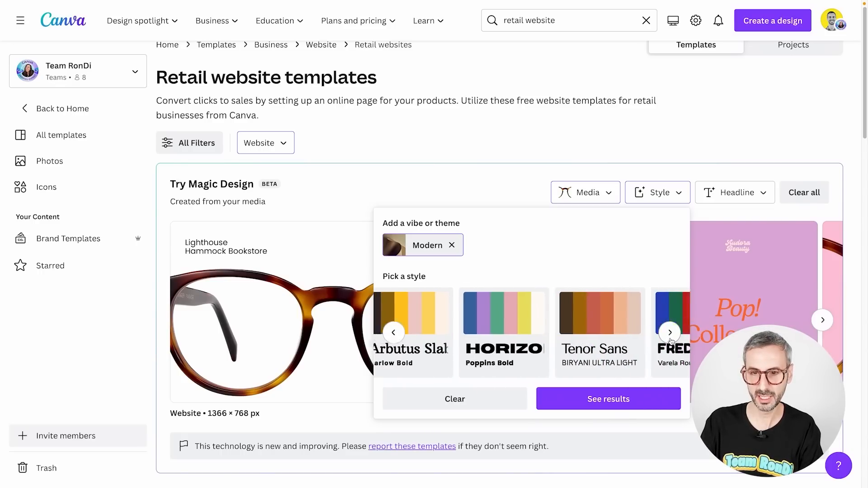
pyautogui.click(670, 333)
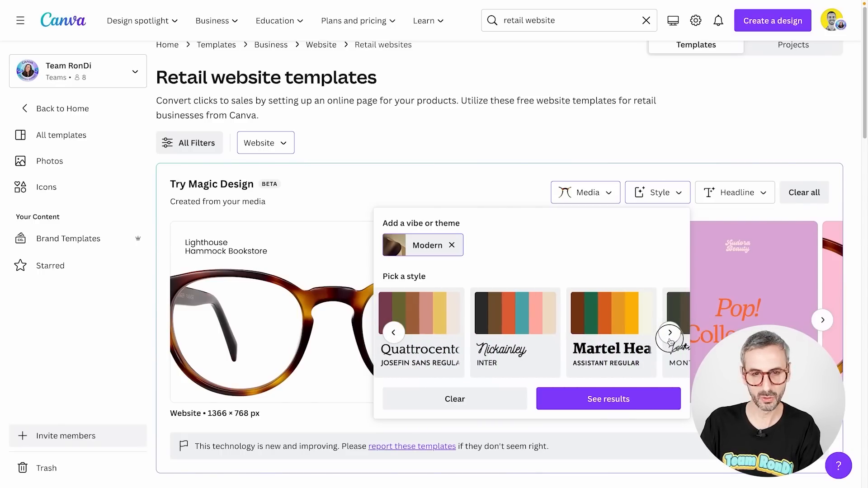
pyautogui.click(670, 333)
pyautogui.click(670, 333)
pyautogui.click(670, 333)
pyautogui.click(670, 332)
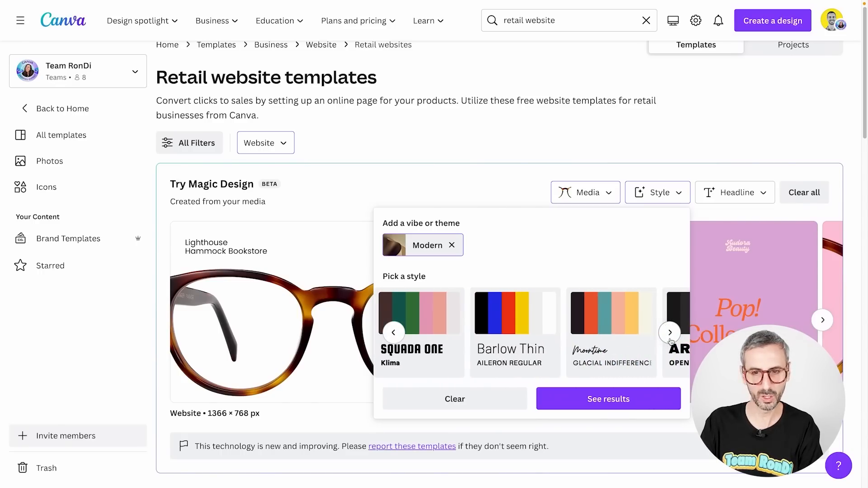
pyautogui.click(670, 332)
pyautogui.click(670, 333)
pyautogui.click(670, 332)
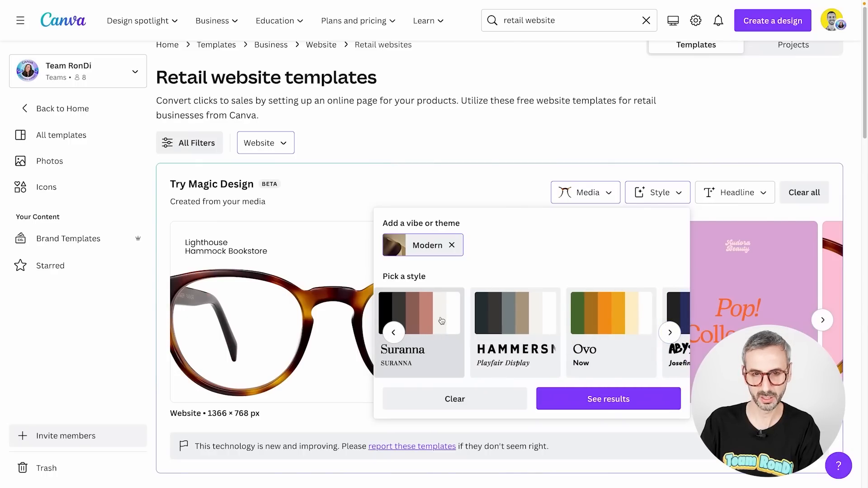
pyautogui.click(441, 320)
pyautogui.click(611, 399)
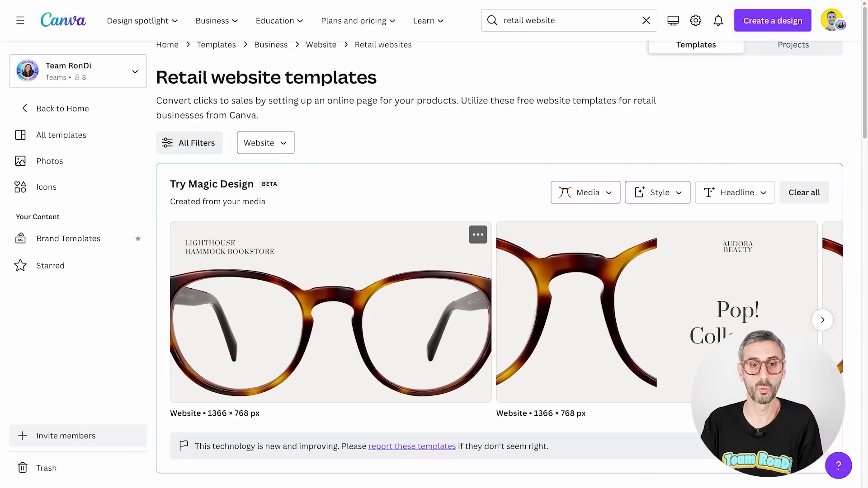
# Start a design from the White and Brown Photographic Books Retail Website template.
pyautogui.click(329, 296)
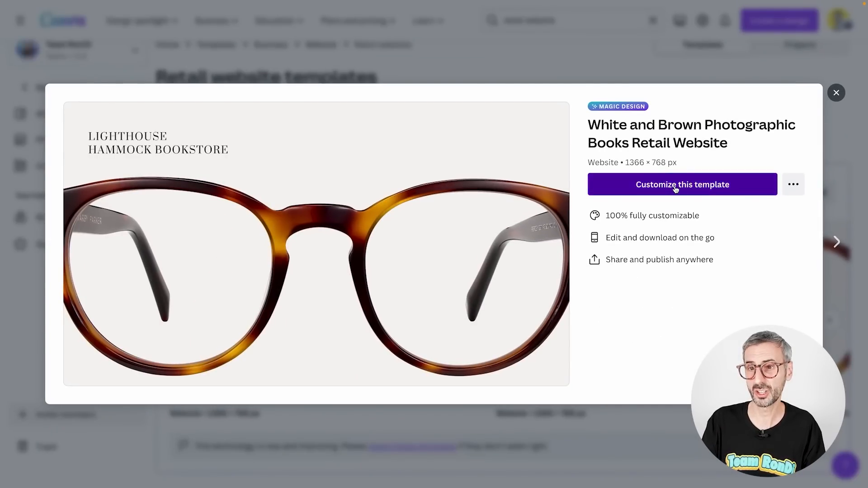
pyautogui.click(676, 192)
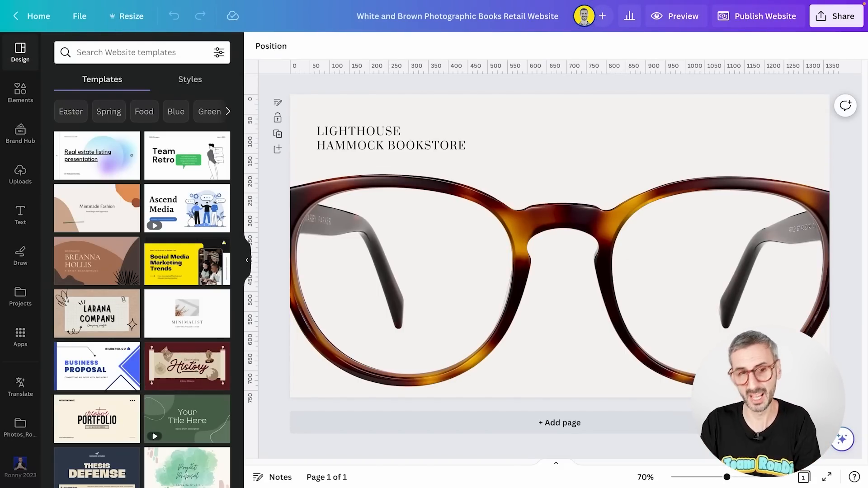
# Shrink the glasses image to about half the page width and center it on the page.
pyautogui.click(317, 284)
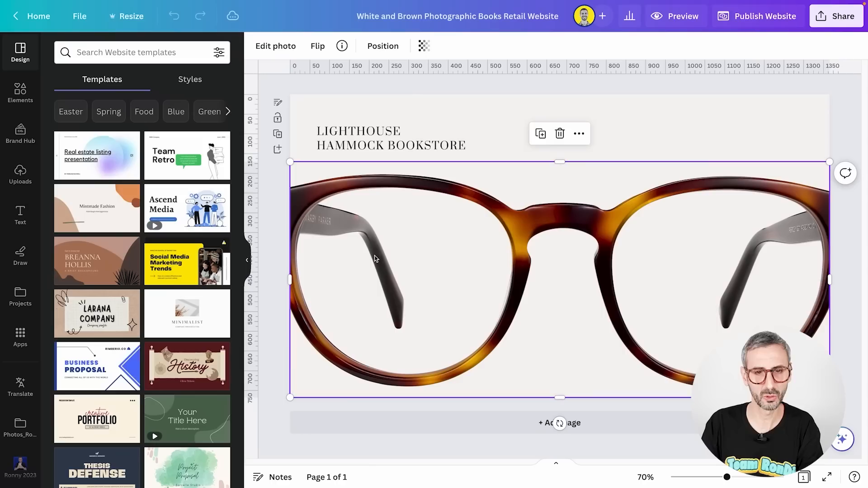
pyautogui.moveTo(292, 161); pyautogui.dragTo(611, 315)
pyautogui.moveTo(679, 357); pyautogui.dragTo(562, 267)
pyautogui.moveTo(719, 259); pyautogui.dragTo(730, 256)
pyautogui.moveTo(465, 255); pyautogui.dragTo(446, 253)
pyautogui.moveTo(590, 233); pyautogui.dragTo(562, 226)
pyautogui.moveTo(562, 226); pyautogui.dragTo(562, 226)
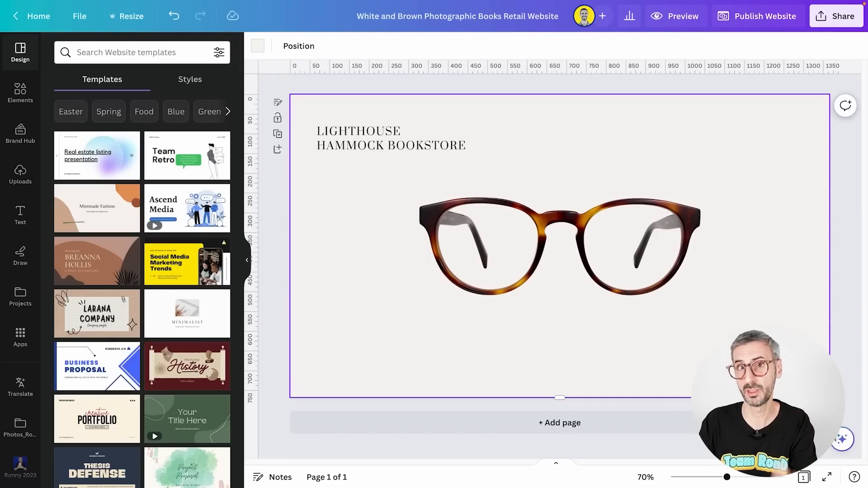
# Prompt Magic Write, as a conversion copywriter, to generate the structure of a single-product landing page, including how many sections and what they should be.
pyautogui.click(843, 442)
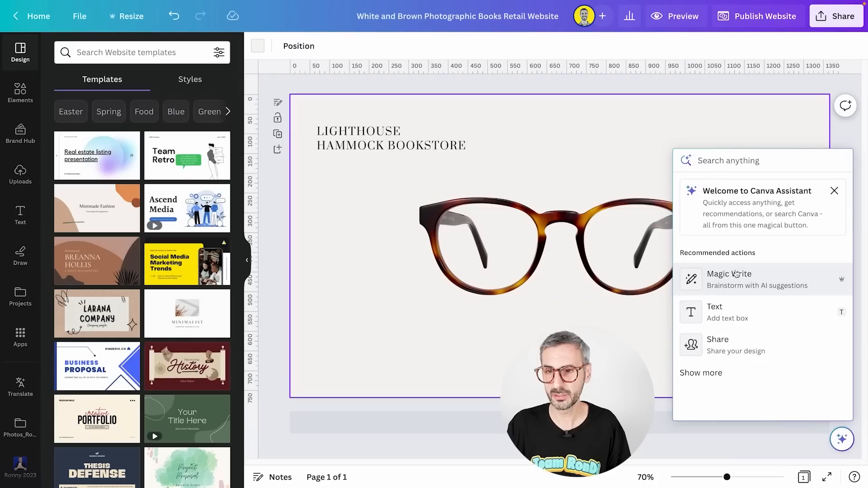
pyautogui.click(739, 285)
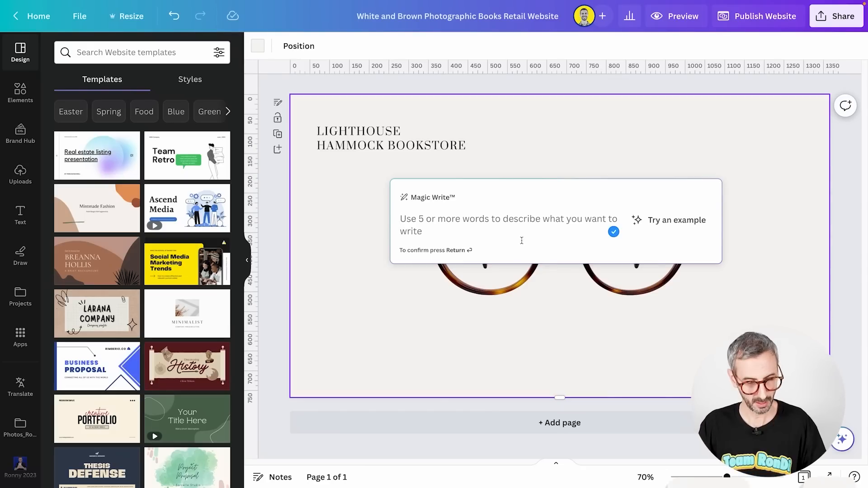
pyautogui.write('You are a conversion copywriter, generate the structure of a landing page for selling a single product. Mention how many sections the landing page should have and what would these section be.')
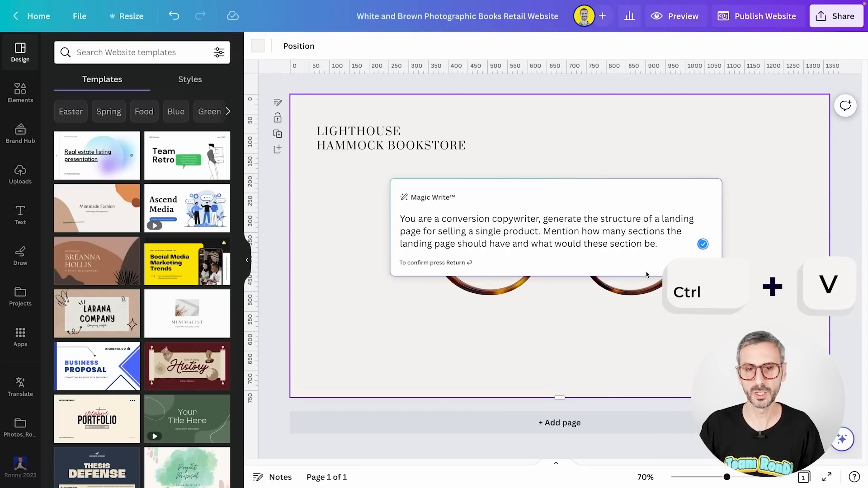
pyautogui.press('Left')
pyautogui.press('Left')
pyautogui.press('Left')
pyautogui.press('Left')
pyautogui.write('s')
pyautogui.press('End')
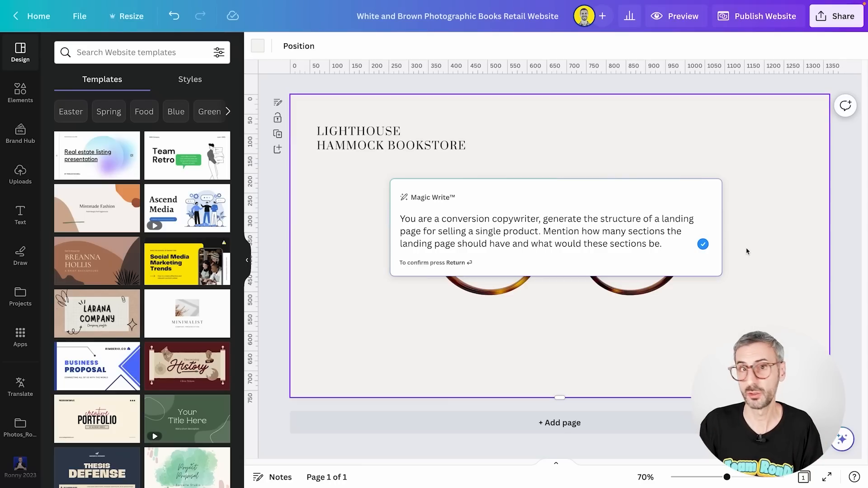
pyautogui.press('Return')
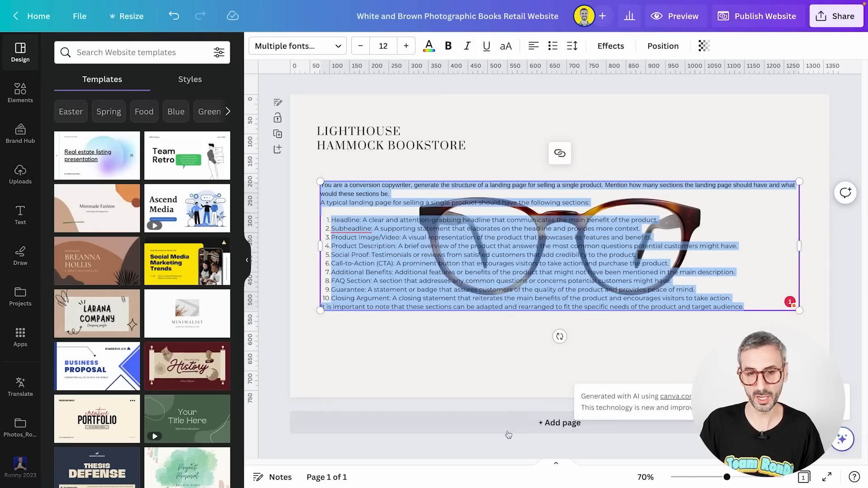
# Add a blank page to the design and move it above the glasses page.
pyautogui.click(529, 370)
pyautogui.click(539, 422)
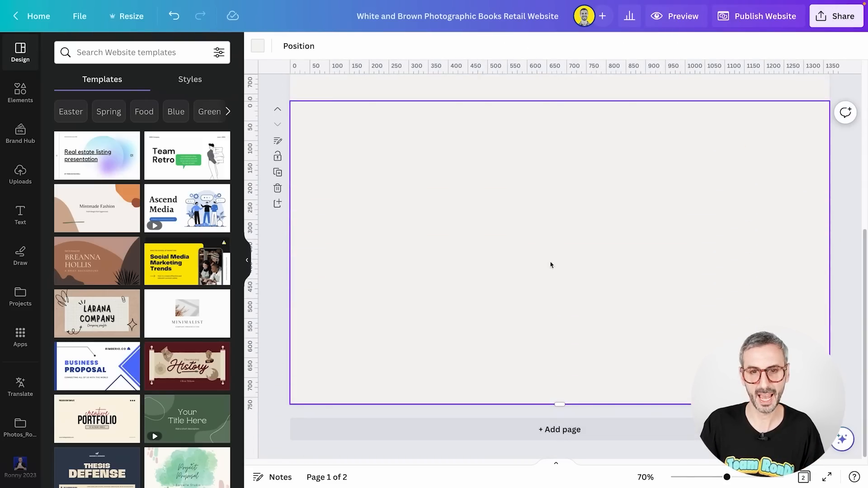
pyautogui.scroll(3, 688, 266)
pyautogui.click(278, 221)
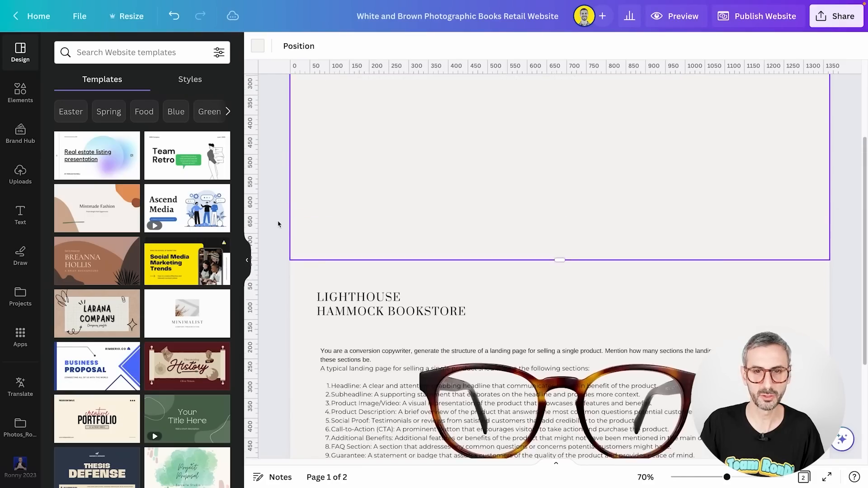
# Move the generated landing page outline from the glasses page onto the blank first page and read through its sections.
pyautogui.scroll(-2, 518, 405)
pyautogui.moveTo(390, 438); pyautogui.dragTo(369, 140)
pyautogui.scroll(2, 425, 260)
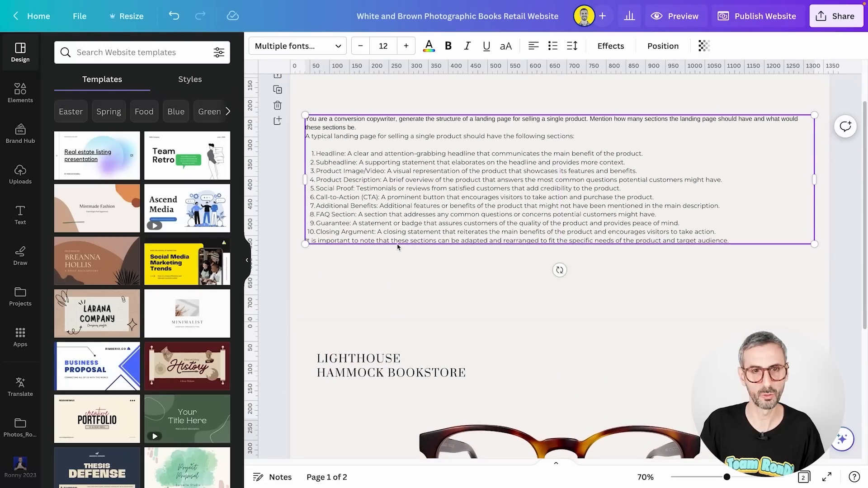
pyautogui.moveTo(428, 248)
pyautogui.mouseDown()
pyautogui.moveTo(431, 238)
pyautogui.moveTo(430, 251)
pyautogui.mouseUp()
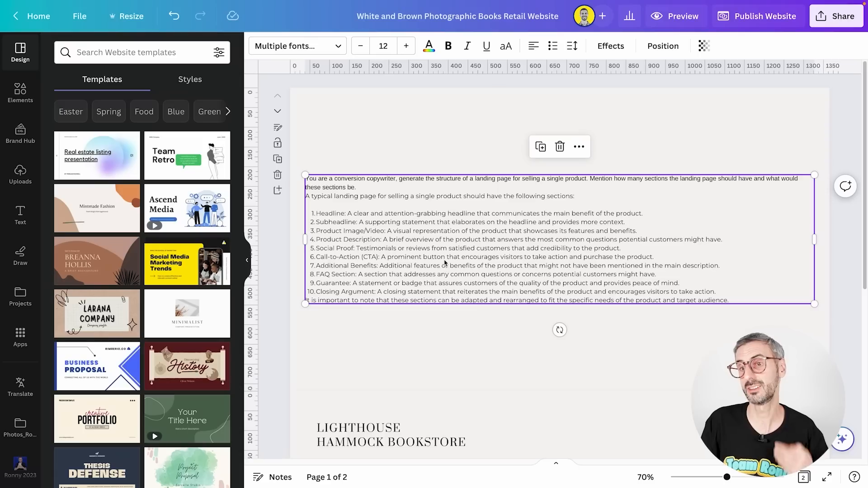
pyautogui.scroll(-1, 366, 274)
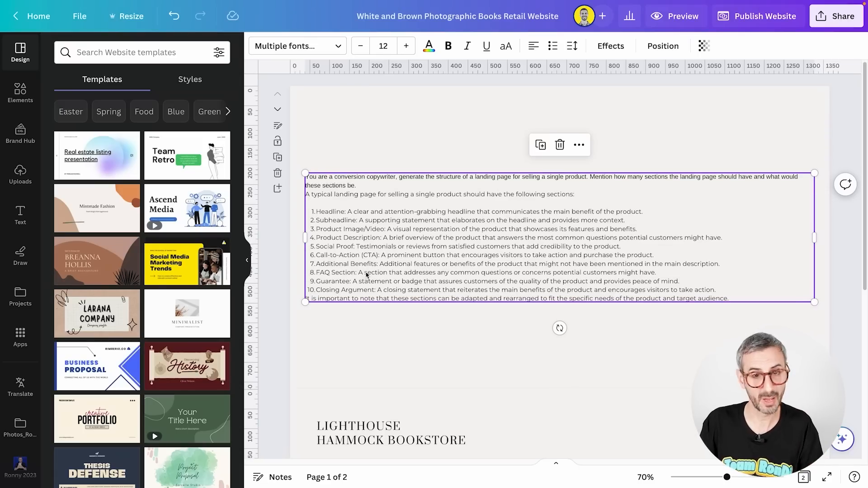
pyautogui.scroll(-1, 366, 274)
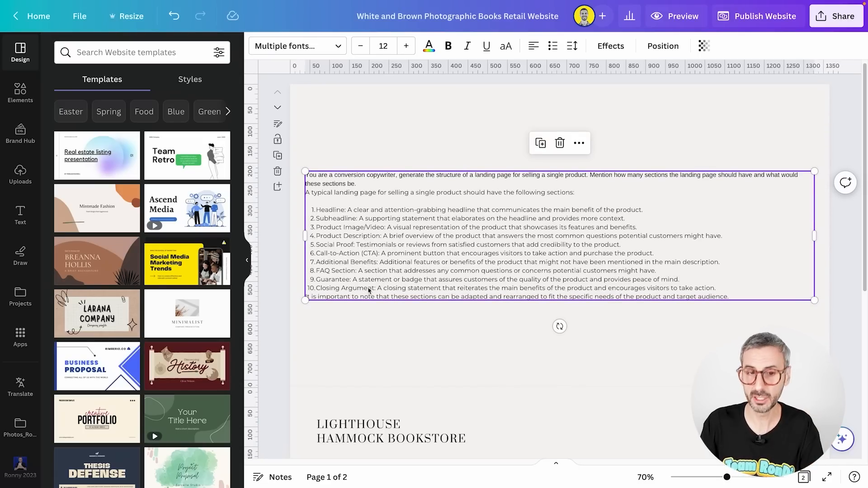
pyautogui.scroll(-2, 369, 289)
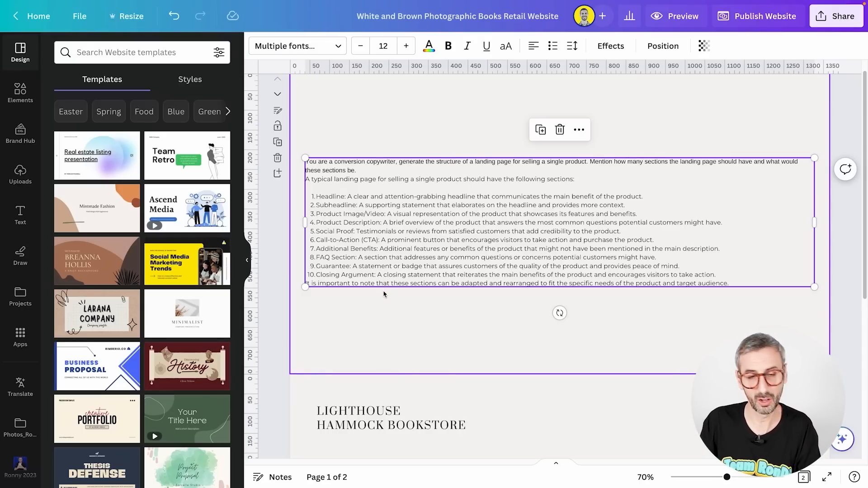
# Search the website templates for "product retail website" and show the pages of the Brown Photographic Beauty Retail Website template.
pyautogui.click(496, 290)
pyautogui.scroll(-3, 496, 289)
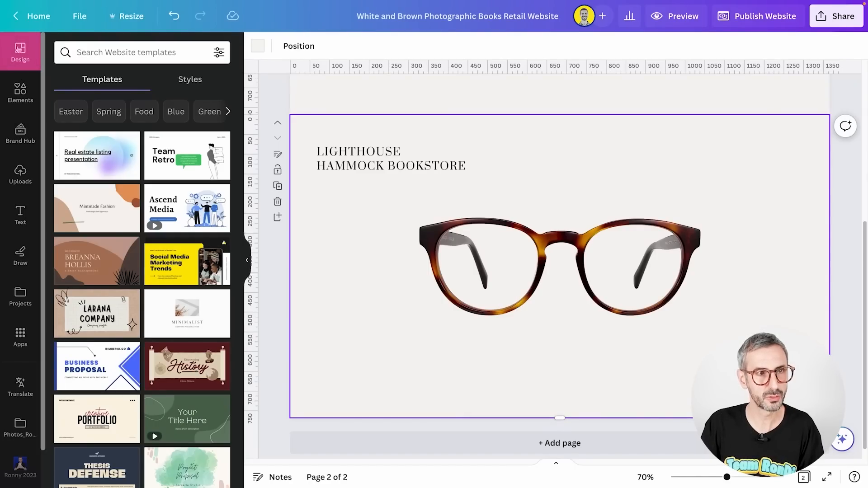
pyautogui.click(80, 53)
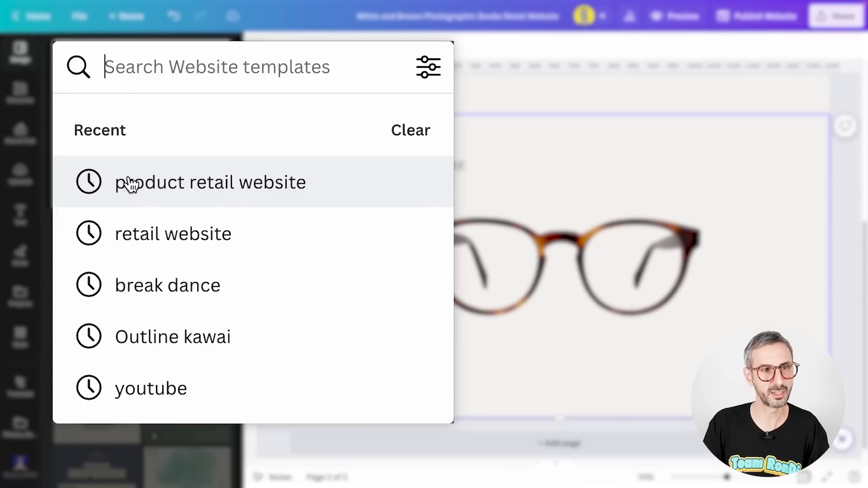
pyautogui.click(175, 190)
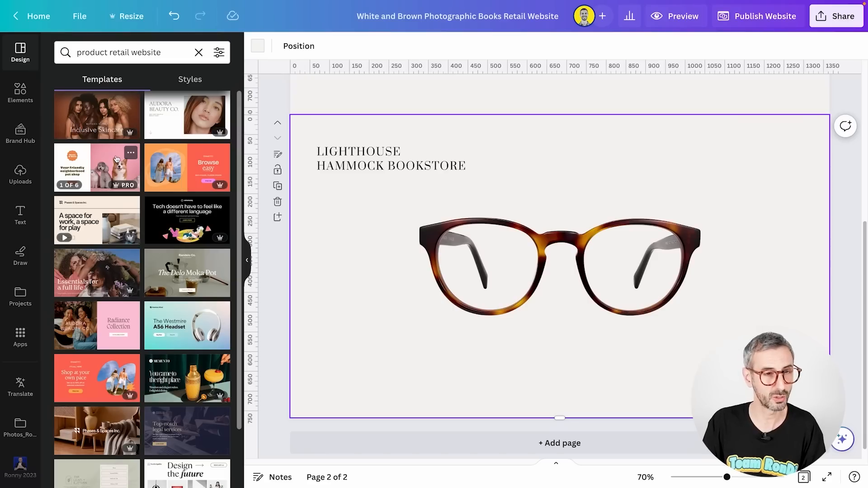
pyautogui.click(106, 117)
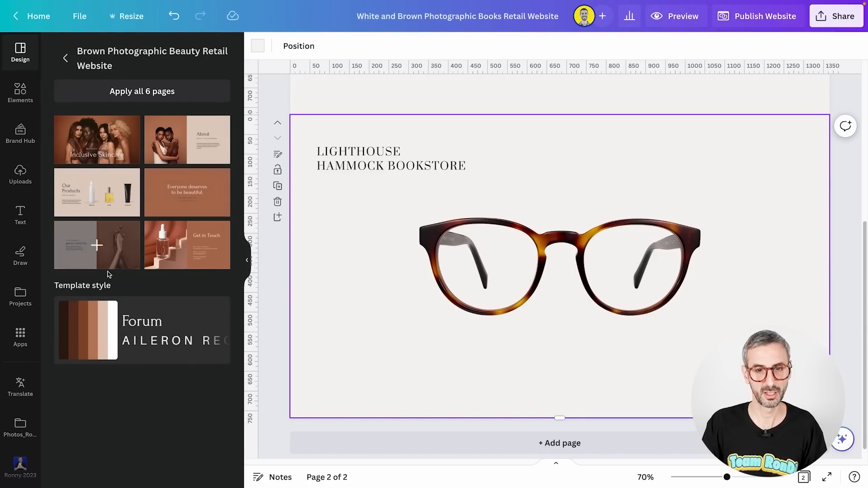
# Add a third page after the glasses page and fill it with the template's About layout.
pyautogui.click(521, 452)
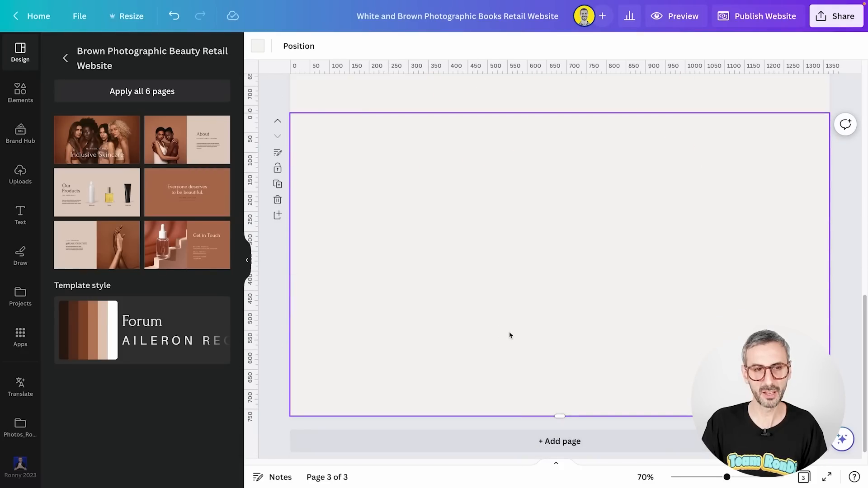
pyautogui.click(173, 156)
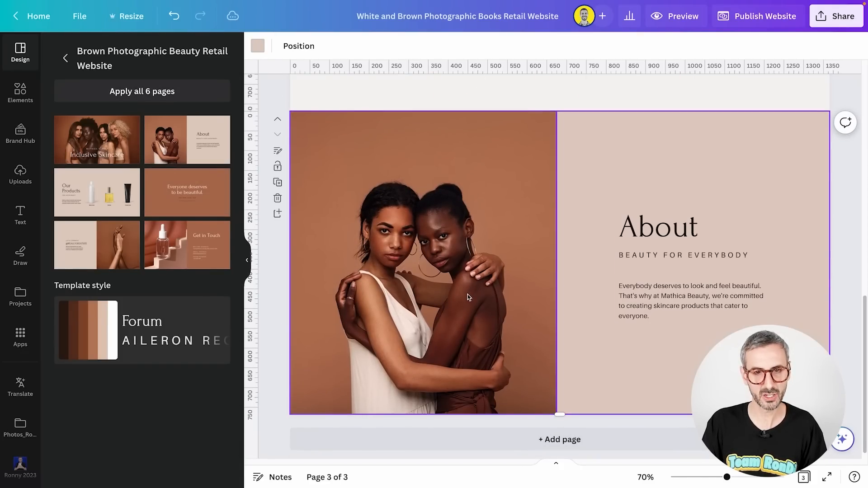
pyautogui.scroll(3, 467, 294)
pyautogui.scroll(-3, 465, 295)
pyautogui.scroll(-1, 464, 297)
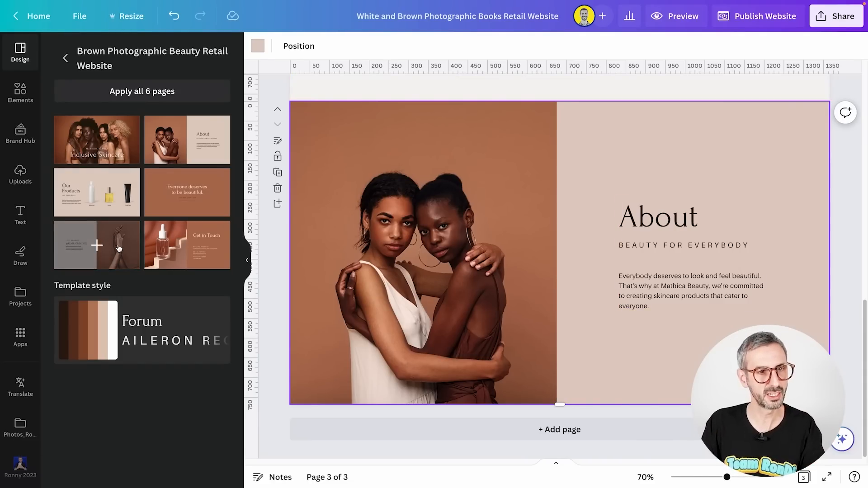
# Add fourth and fifth pages with the Delo in Detail and Made for You layouts of the White and Brown Organic Warm Retail Product Pitch Website template.
pyautogui.click(65, 57)
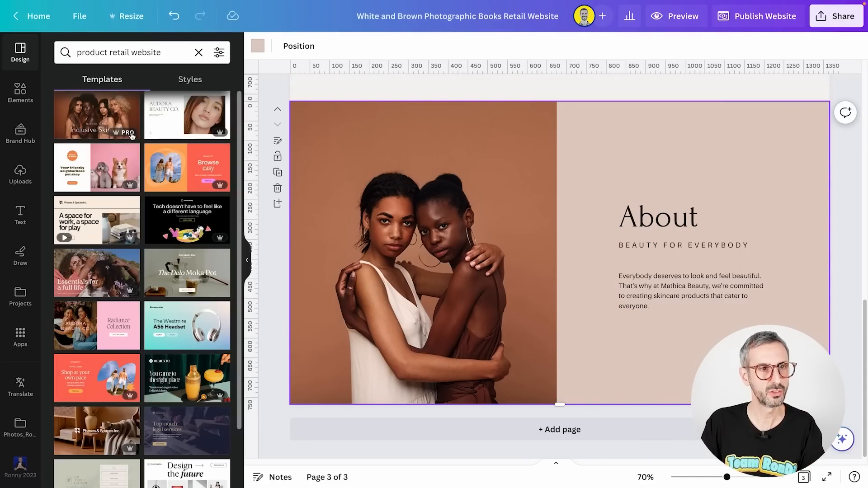
pyautogui.click(522, 436)
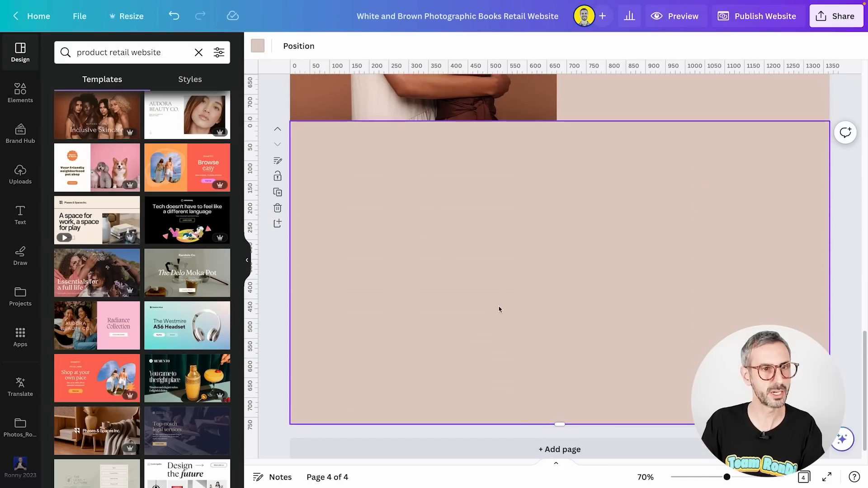
pyautogui.scroll(-1, 165, 214)
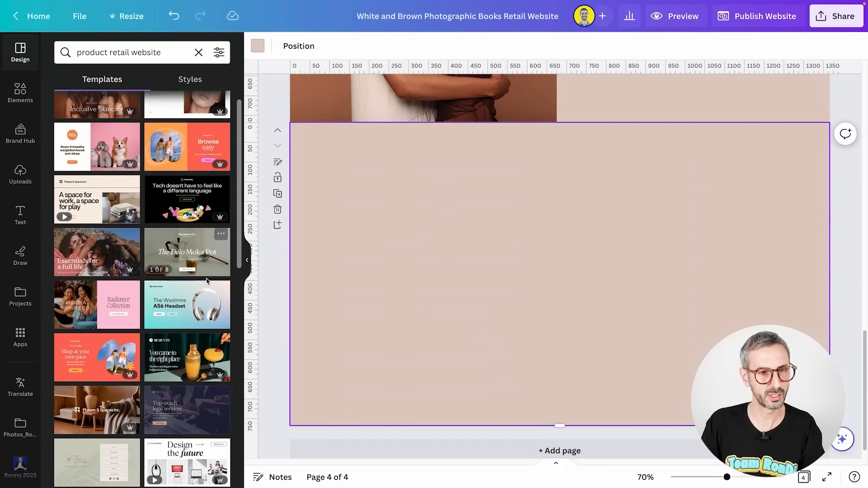
pyautogui.click(193, 252)
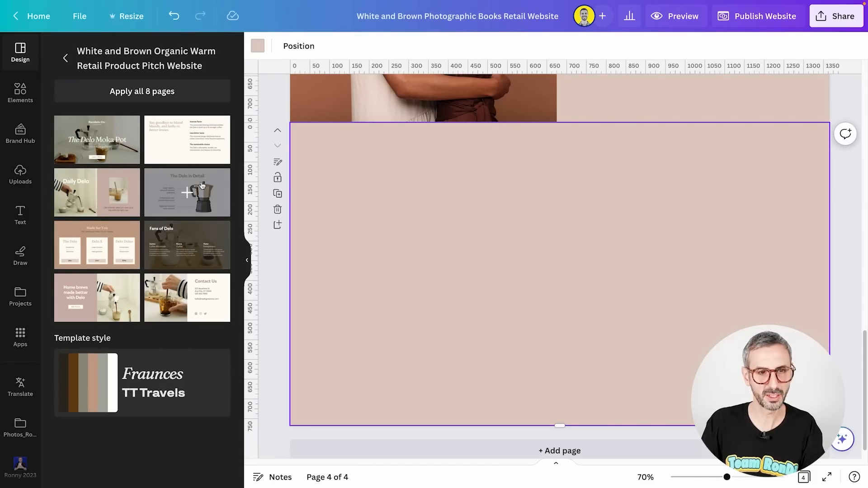
pyautogui.click(224, 209)
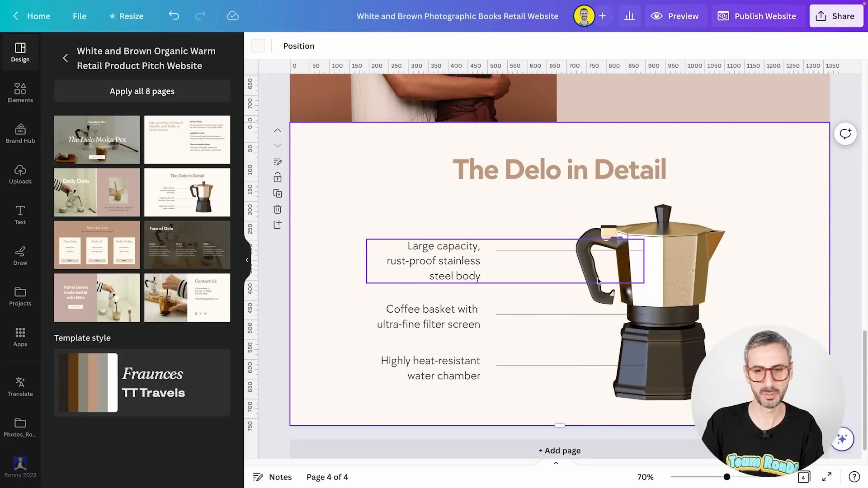
pyautogui.click(582, 449)
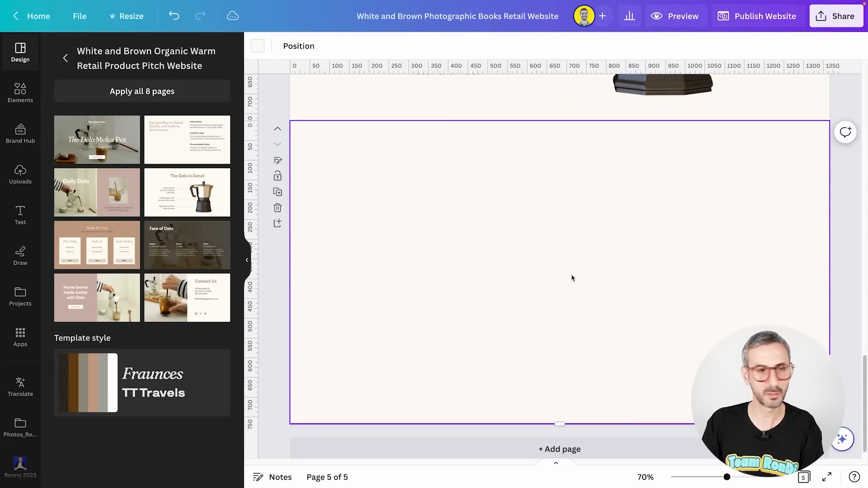
pyautogui.click(70, 257)
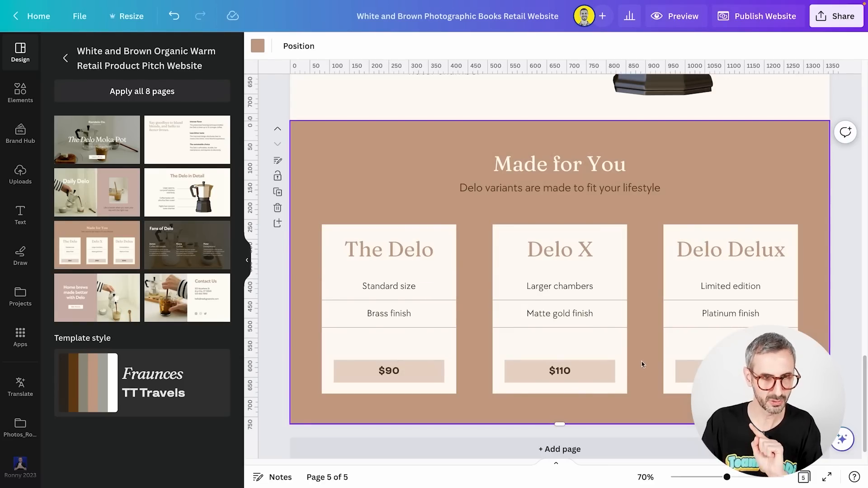
# Add a sixth page with the "You have a place here" layout of the Home Page Website in Beige Cream Warm & Modern Style template.
pyautogui.click(617, 449)
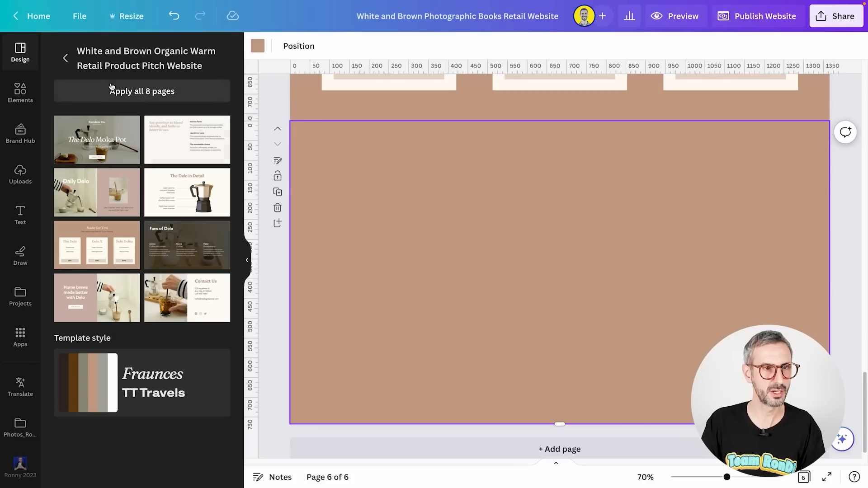
pyautogui.click(64, 57)
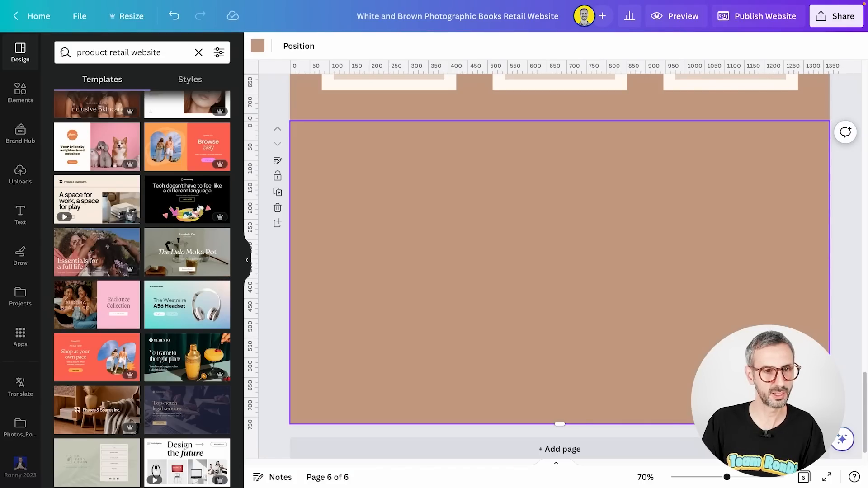
pyautogui.scroll(-3, 149, 274)
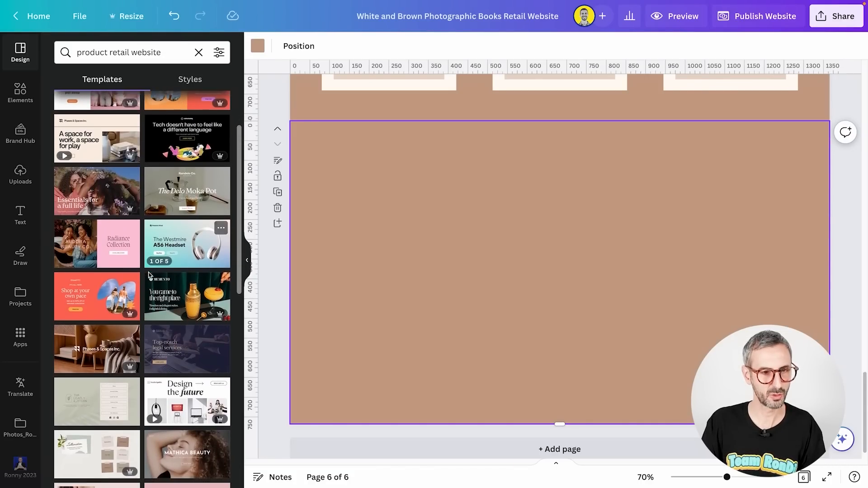
pyautogui.scroll(-2, 149, 275)
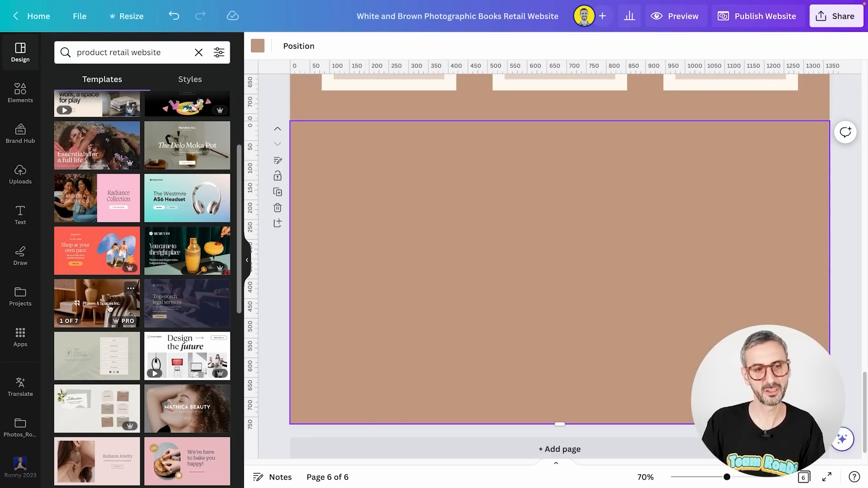
pyautogui.click(119, 289)
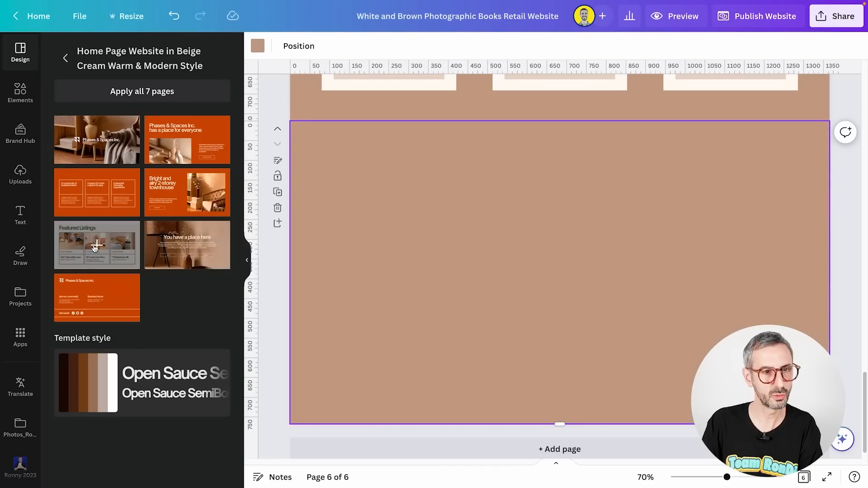
pyautogui.click(184, 256)
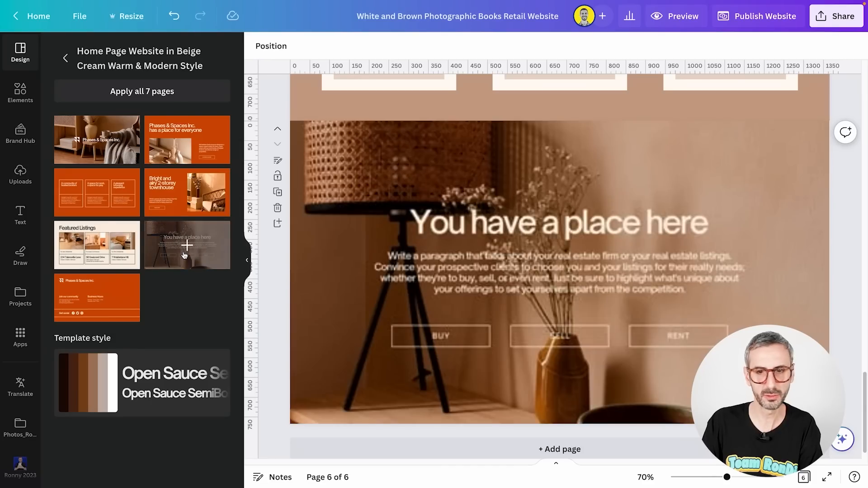
# Look over the added pages in the page overview grid and return to the editing view.
pyautogui.click(583, 278)
pyautogui.scroll(2, 583, 278)
pyautogui.scroll(-1, 584, 278)
pyautogui.scroll(-2, 584, 278)
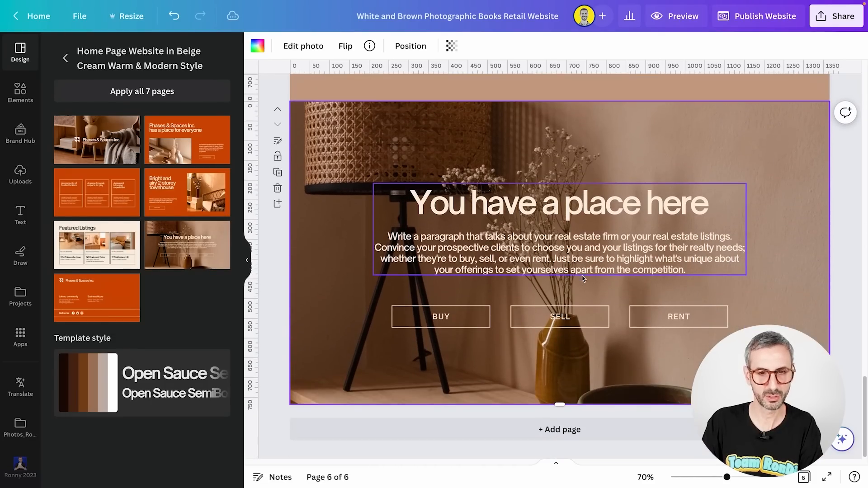
pyautogui.scroll(8, 562, 273)
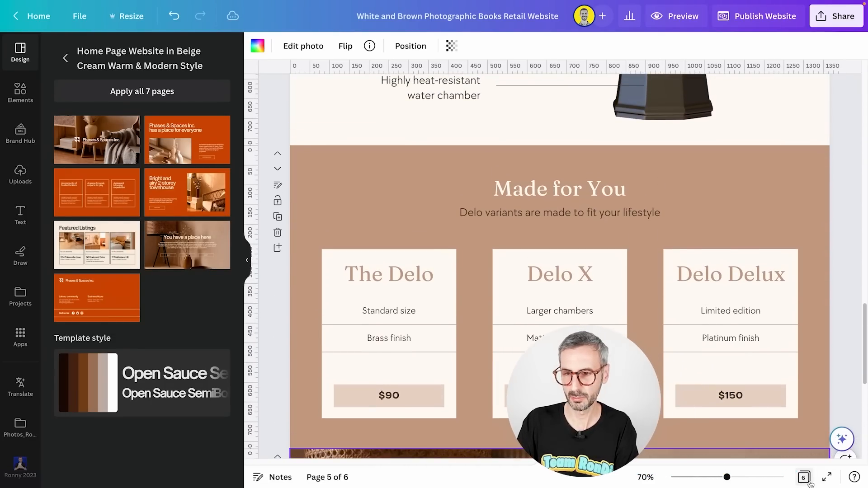
pyautogui.click(803, 477)
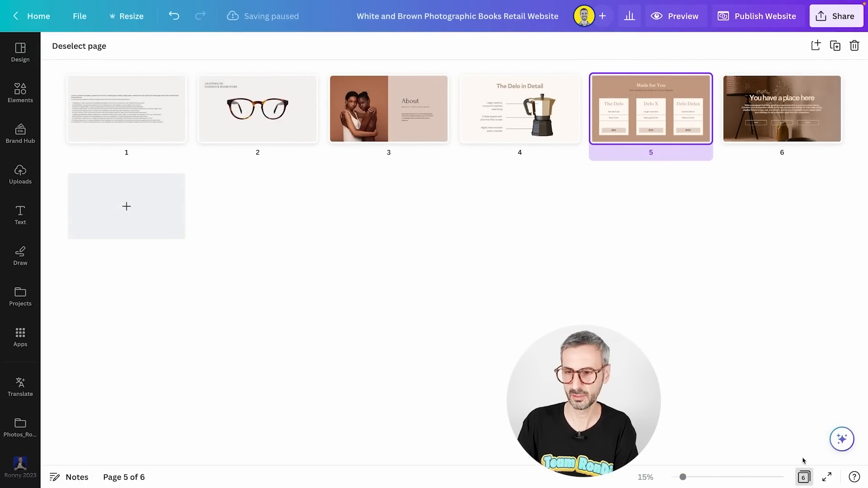
pyautogui.click(803, 477)
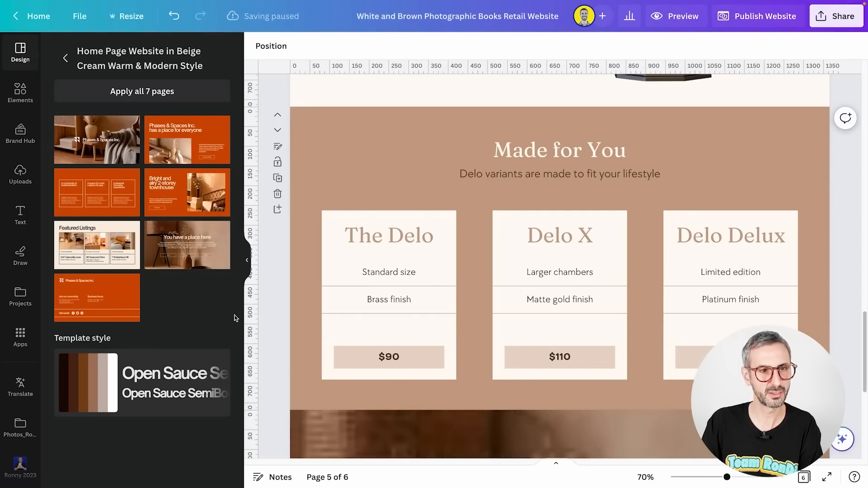
# Add a seventh page with the "Everyone deserves to be beautiful." quote layout of the Brown Photographic Beauty Retail Website template.
pyautogui.click(65, 58)
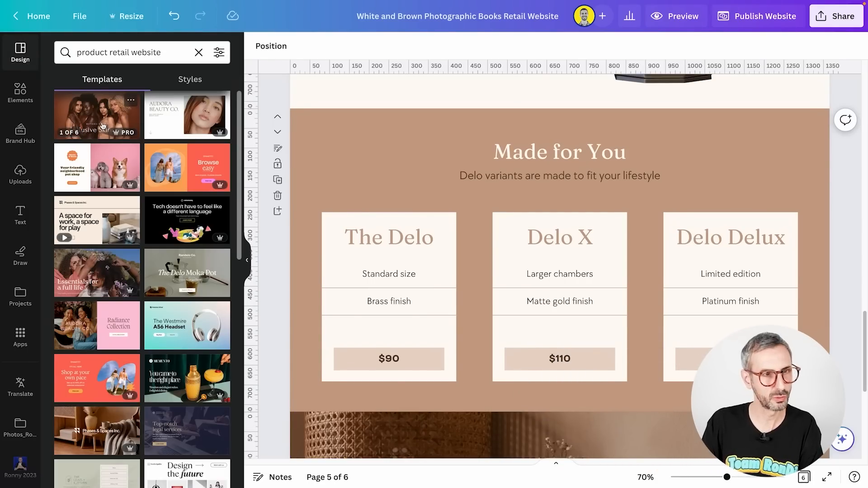
pyautogui.click(97, 121)
pyautogui.scroll(-1, 616, 340)
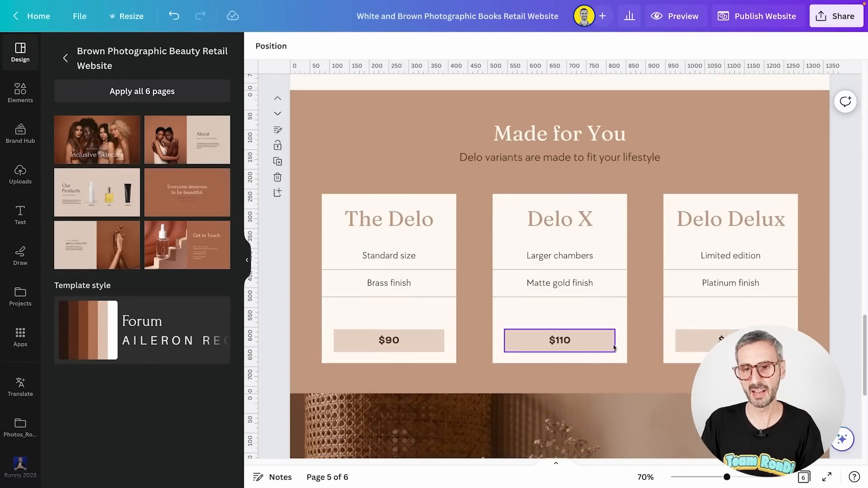
pyautogui.scroll(5, 611, 346)
pyautogui.scroll(-10, 612, 347)
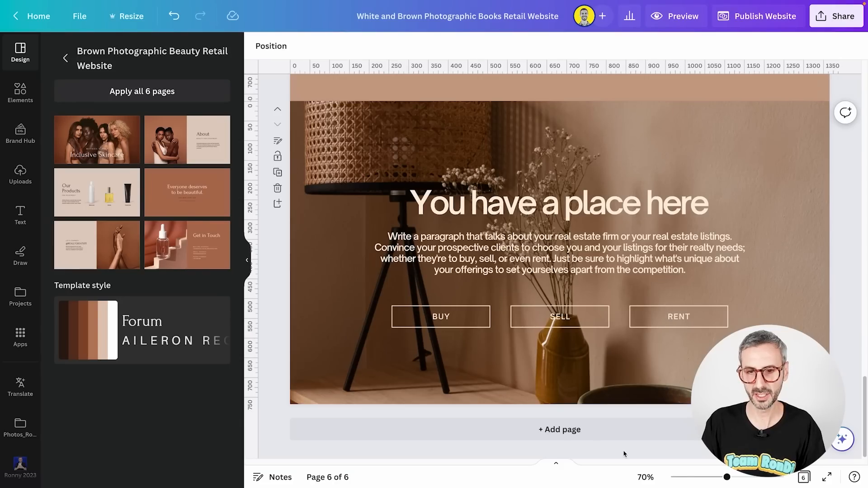
pyautogui.click(617, 430)
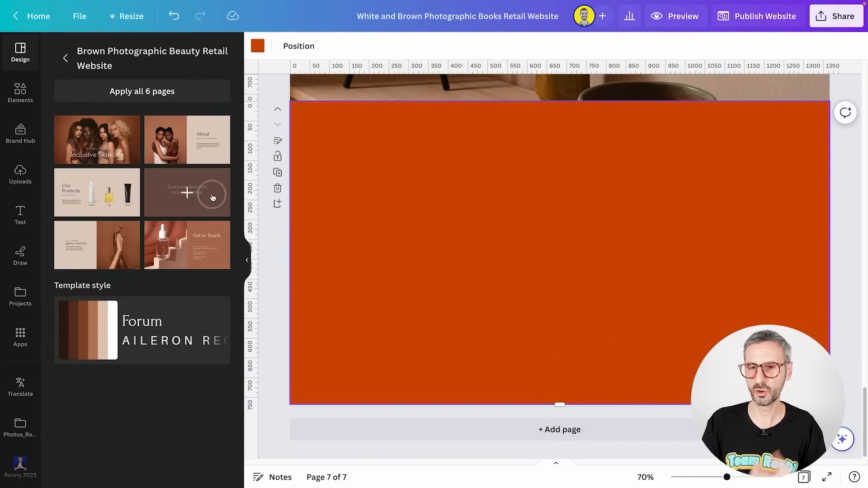
pyautogui.click(209, 191)
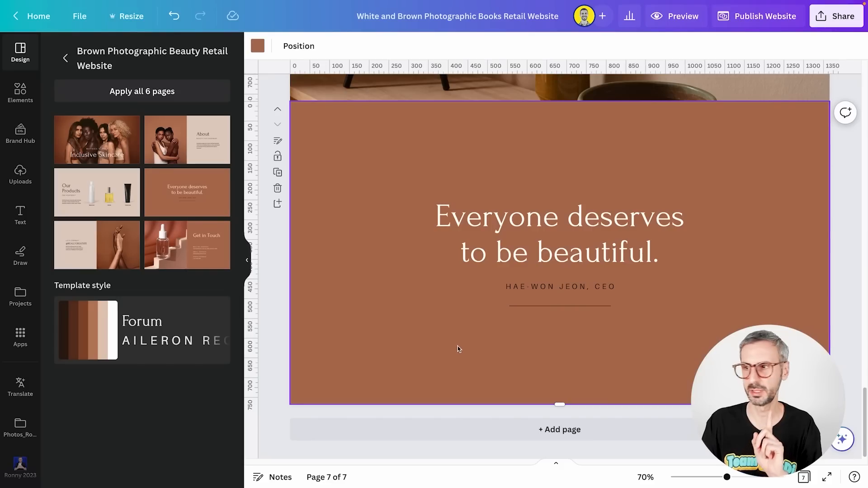
# Move the "Everyone deserves to be beautiful." page to position 5, between the Delo in Detail and Made for You pages.
pyautogui.scroll(20, 568, 346)
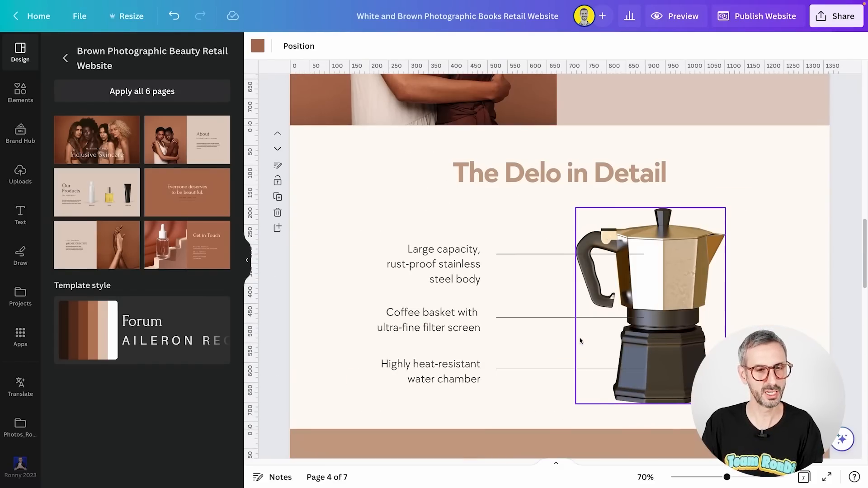
pyautogui.click(804, 477)
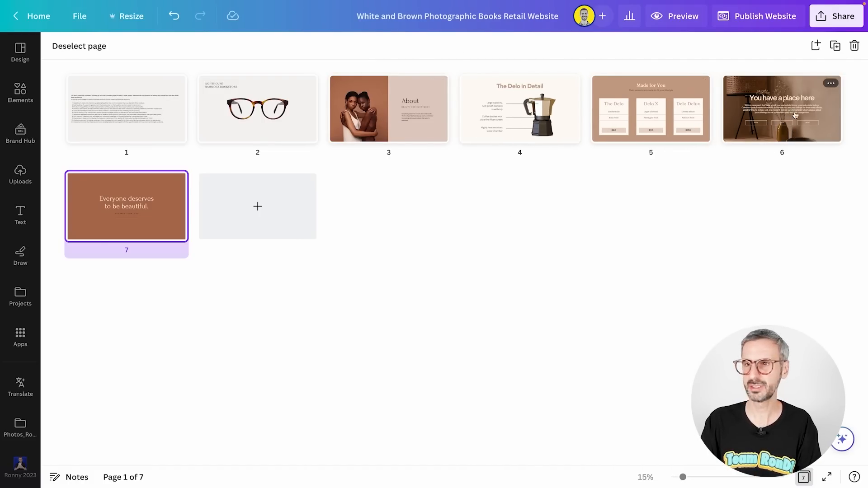
pyautogui.moveTo(158, 214)
pyautogui.mouseDown()
pyautogui.moveTo(459, 127)
pyautogui.moveTo(530, 126)
pyautogui.moveTo(456, 122)
pyautogui.moveTo(604, 131)
pyautogui.mouseUp()
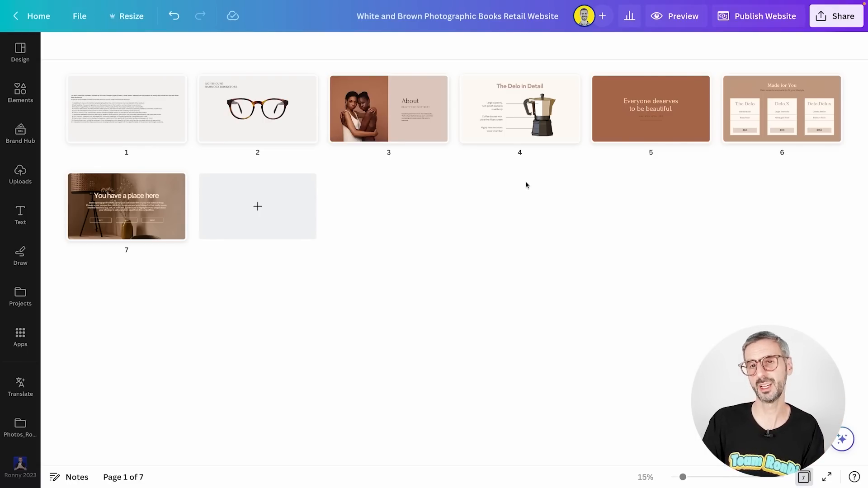
# Search the website templates for "product retail website" again and show the pages of the White and Grey Simple Light Beauty Retail Website template.
pyautogui.click(20, 52)
pyautogui.click(66, 57)
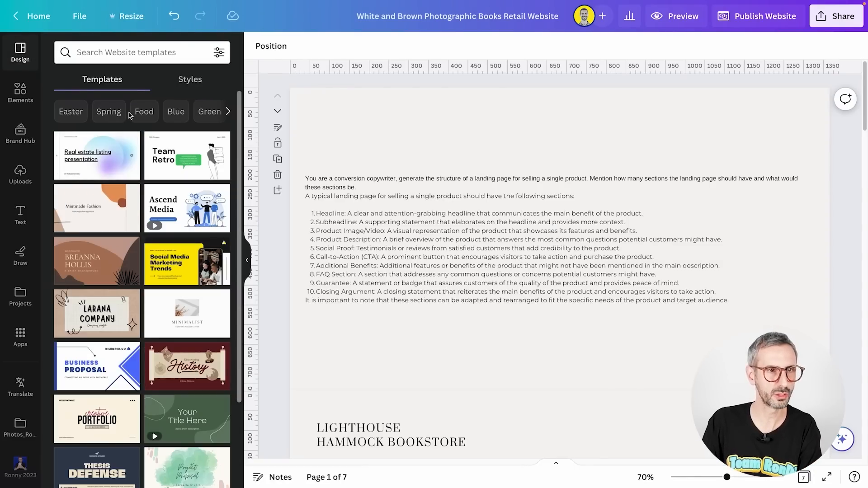
pyautogui.click(171, 53)
pyautogui.click(164, 103)
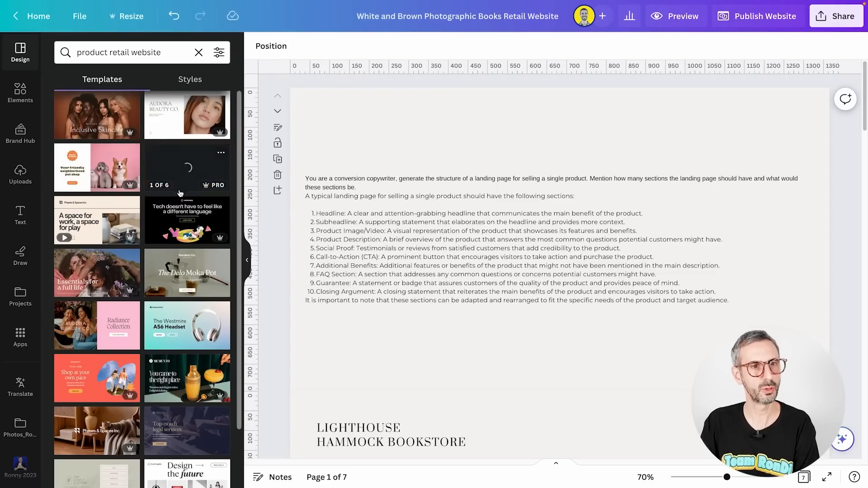
pyautogui.click(179, 119)
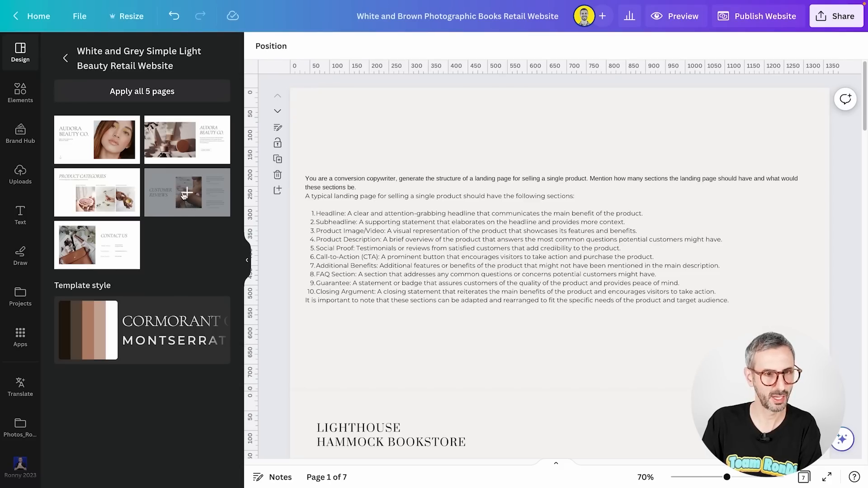
# Insert a page after the Made for You page with the template's Customer Reviews layout, and review the page order in the overview grid.
pyautogui.scroll(-20, 503, 315)
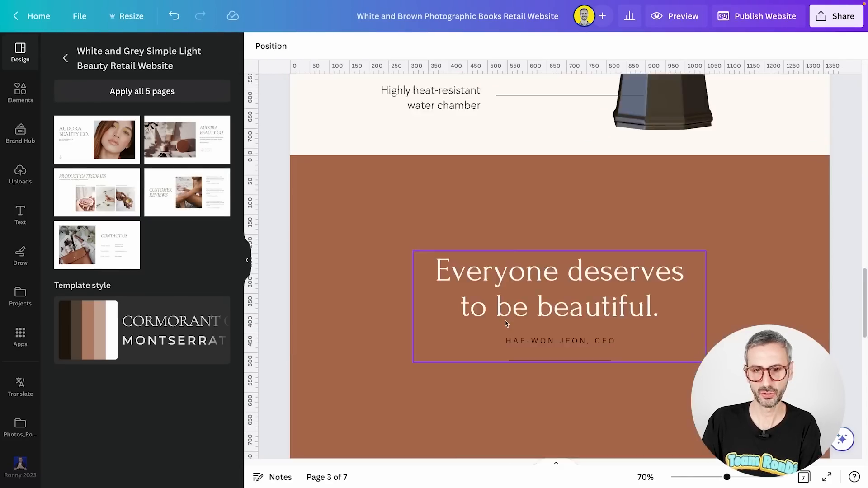
pyautogui.scroll(-5, 507, 324)
pyautogui.scroll(4, 506, 340)
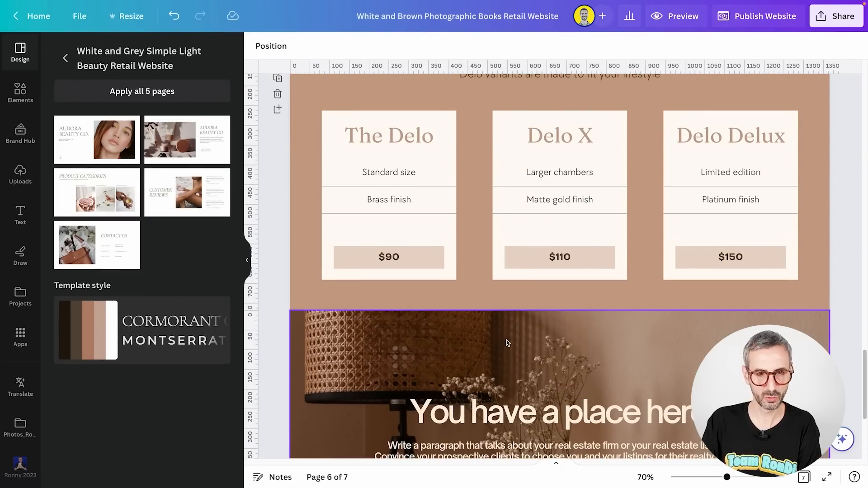
pyautogui.click(278, 110)
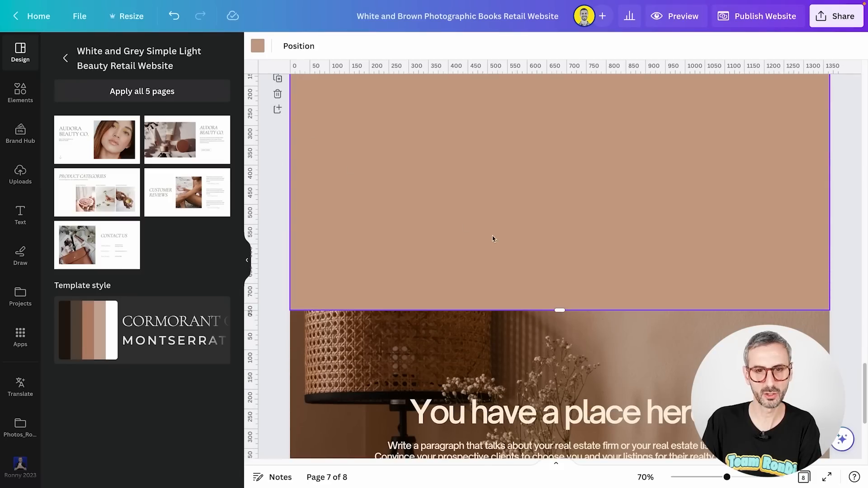
pyautogui.click(190, 193)
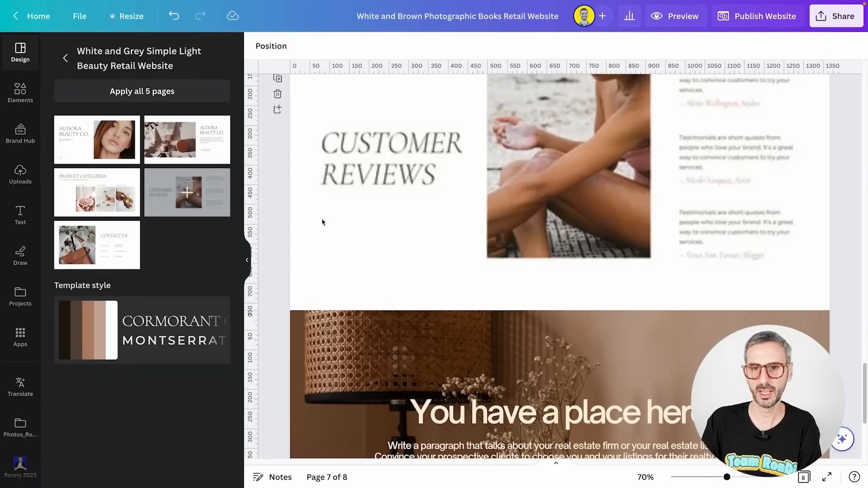
pyautogui.scroll(1, 570, 301)
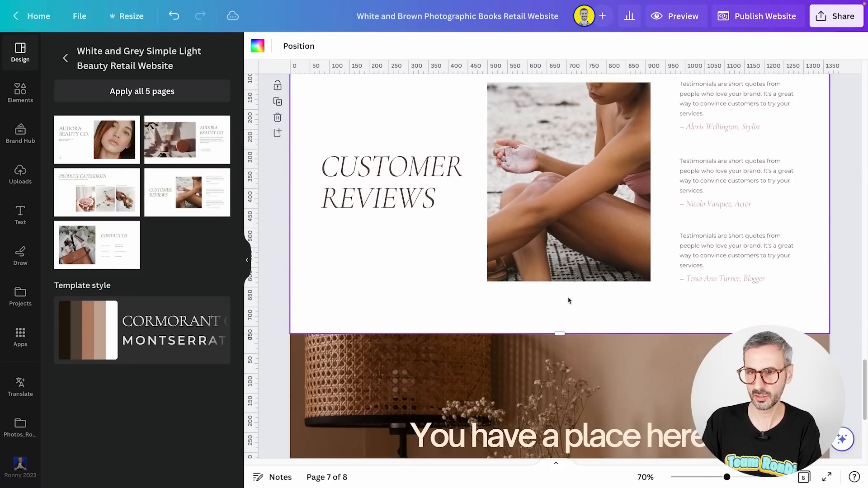
pyautogui.click(804, 478)
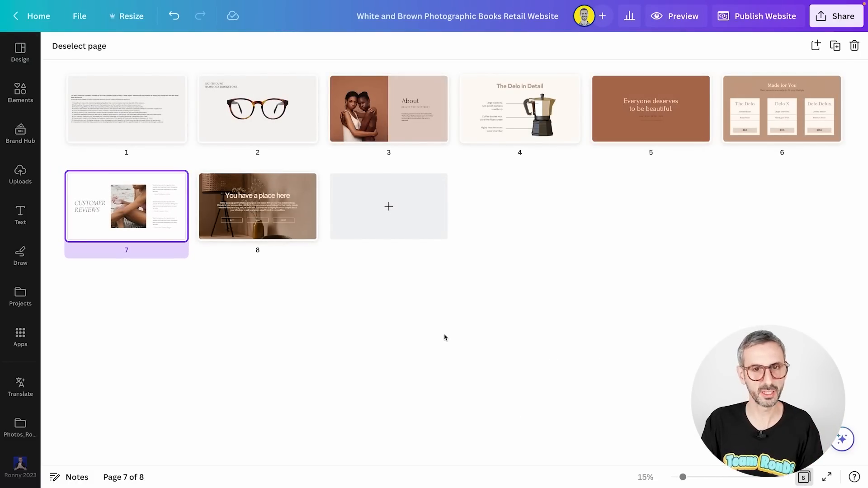
pyautogui.click(278, 161)
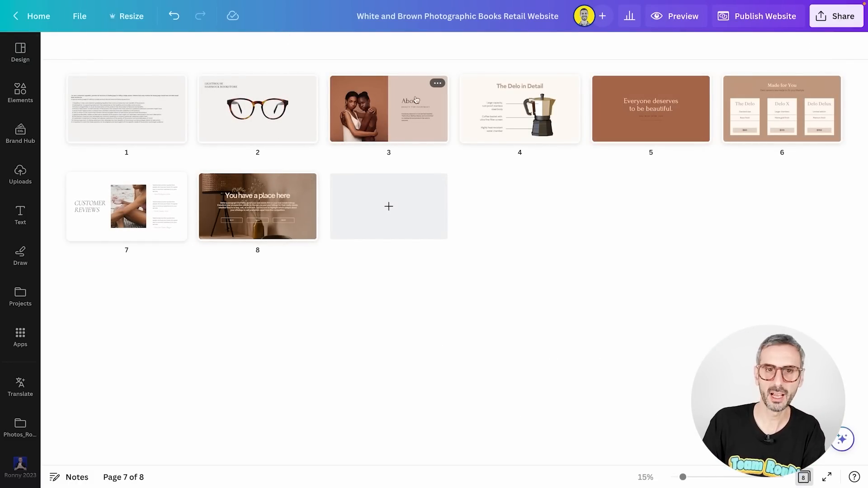
# Move the "Everyone deserves to be beautiful." page to position 4, between the About and Delo in Detail pages.
pyautogui.moveTo(687, 133); pyautogui.dragTo(457, 128)
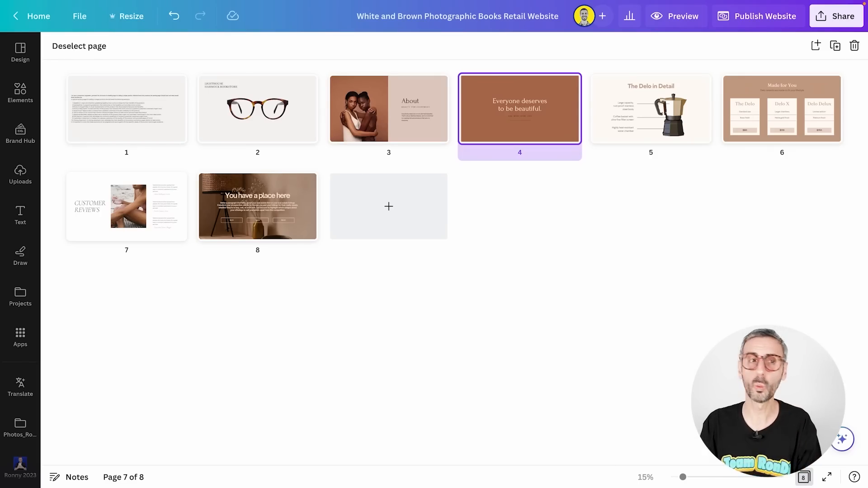
# Leave the template results and browse the design styles, including the recently used styles and the image palettes taken from the page photos.
pyautogui.click(21, 52)
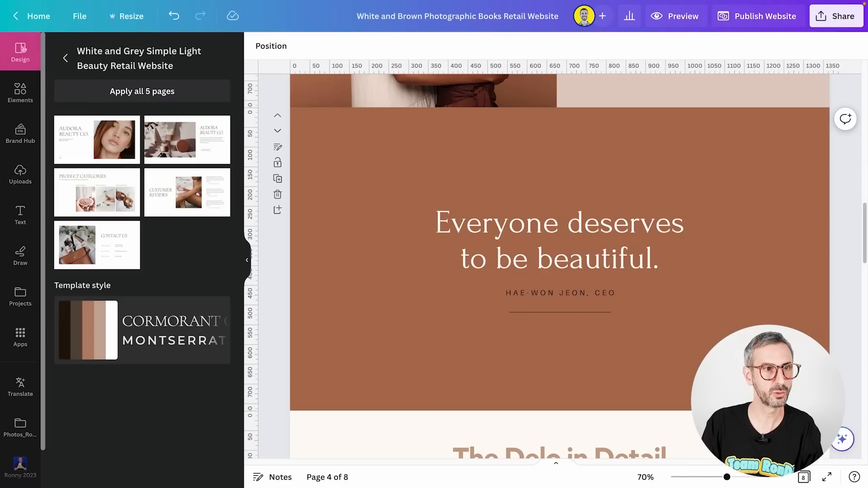
pyautogui.click(66, 58)
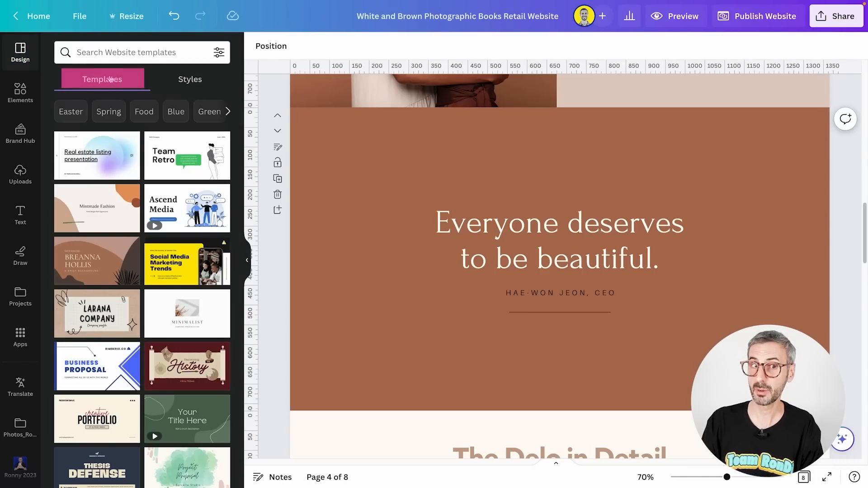
pyautogui.click(197, 81)
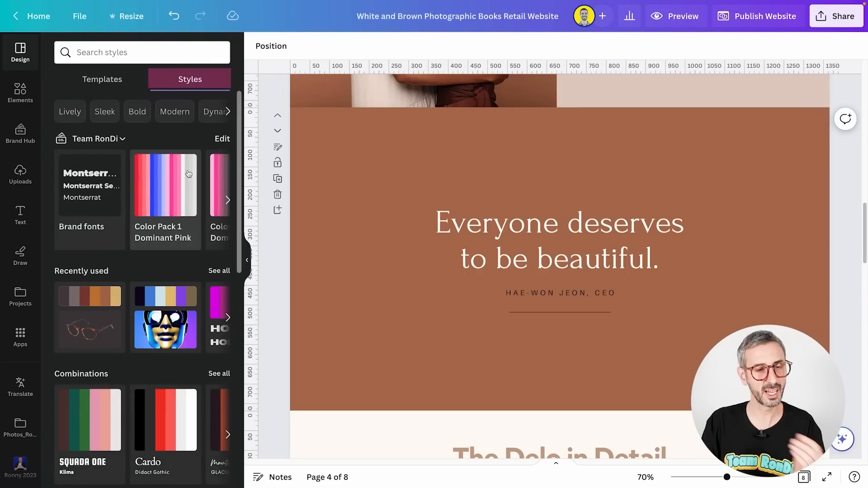
pyautogui.scroll(-1, 144, 253)
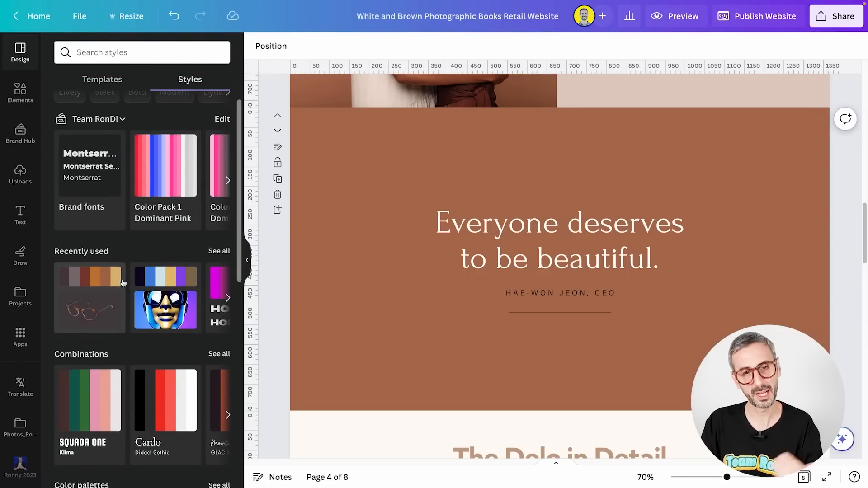
pyautogui.scroll(-1, 122, 283)
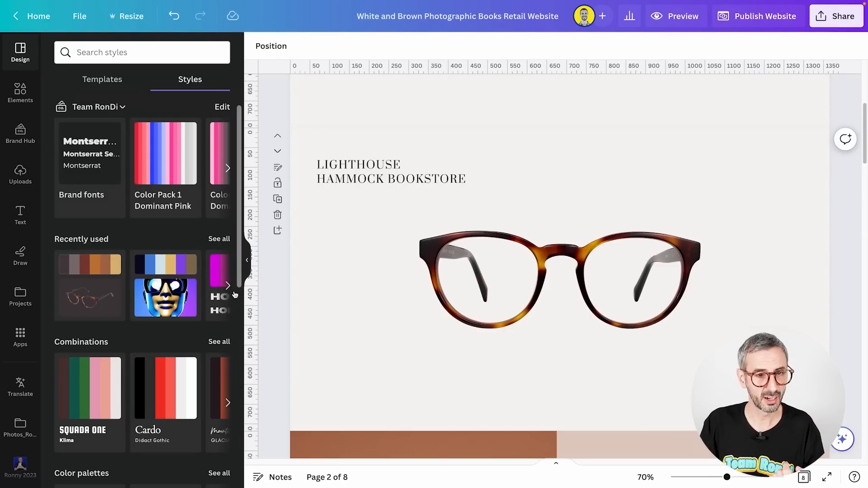
pyautogui.click(227, 286)
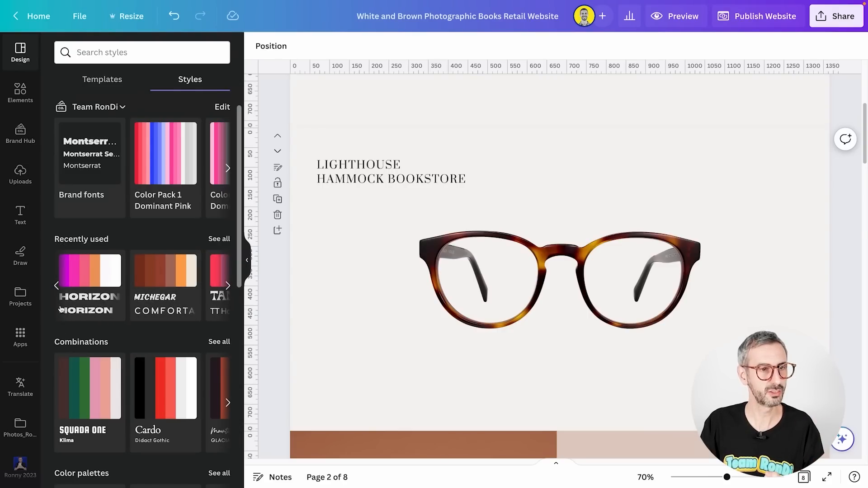
pyautogui.click(55, 287)
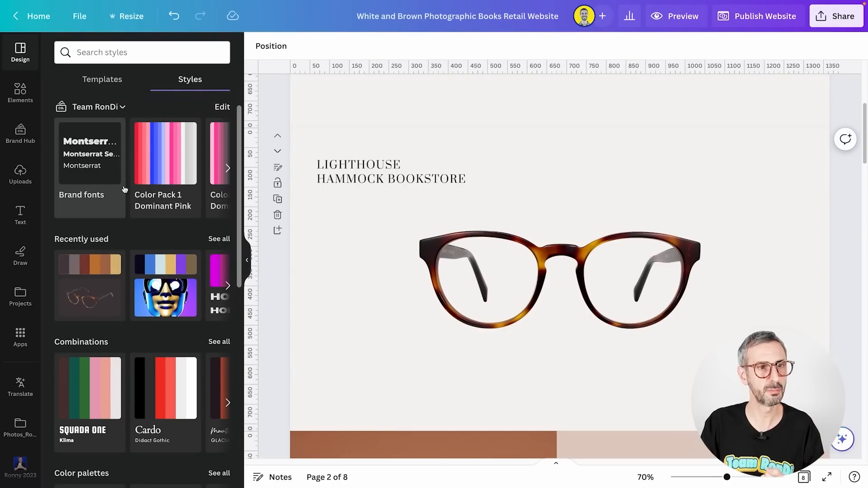
pyautogui.scroll(-10, 100, 276)
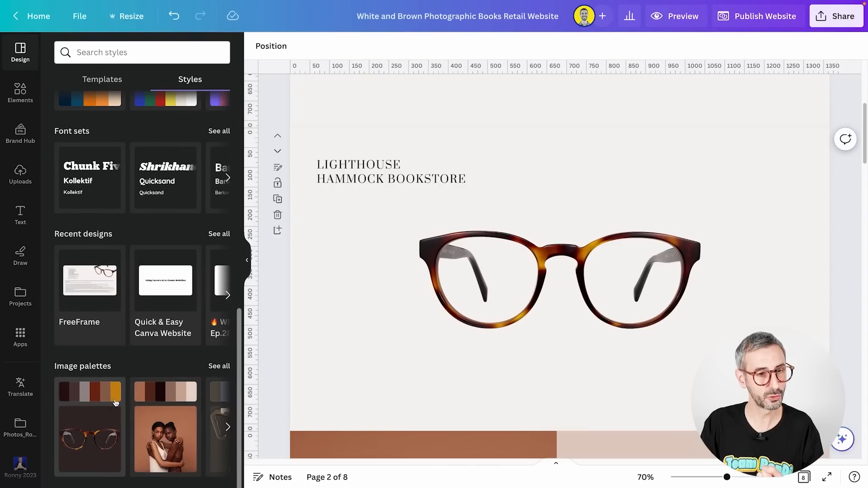
pyautogui.click(227, 428)
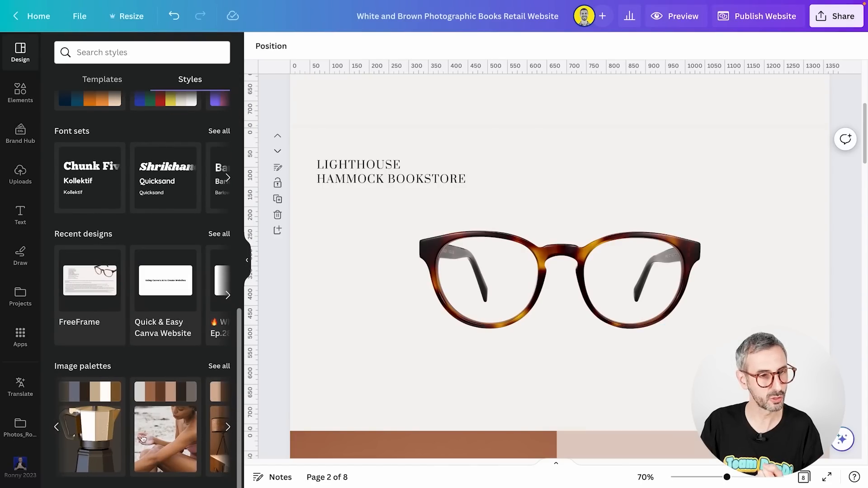
pyautogui.click(56, 429)
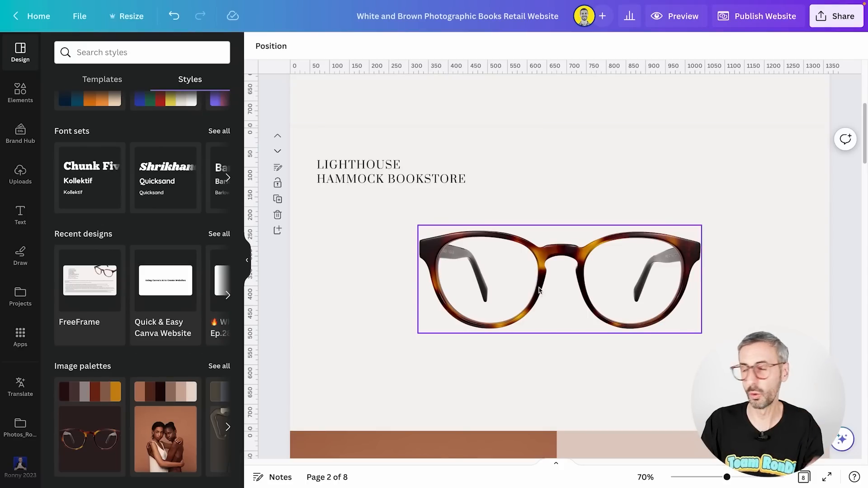
# Review the pages from the section outline to Made for You against the image palettes, and look through the color palettes and font sets.
pyautogui.scroll(5, 623, 322)
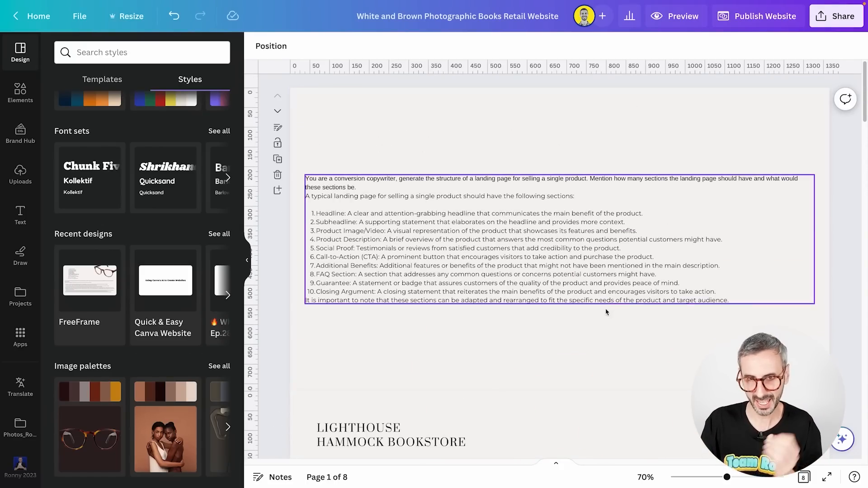
pyautogui.scroll(-5, 597, 322)
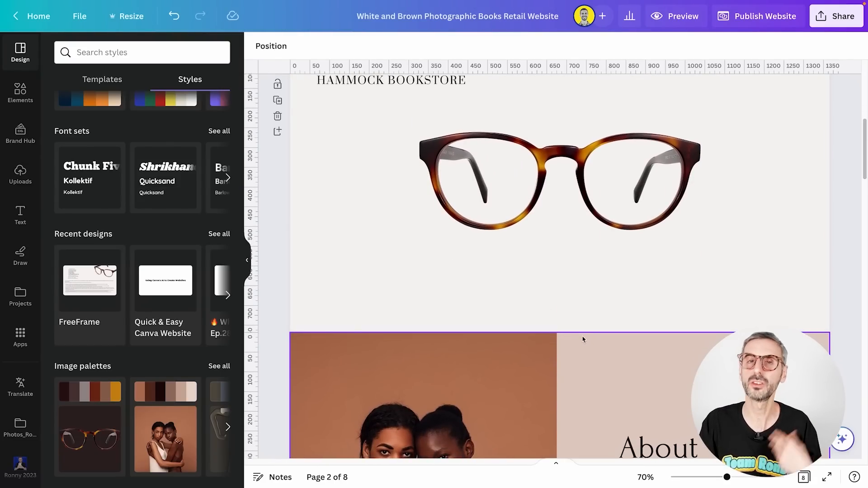
pyautogui.scroll(-3, 556, 339)
pyautogui.scroll(-5, 556, 347)
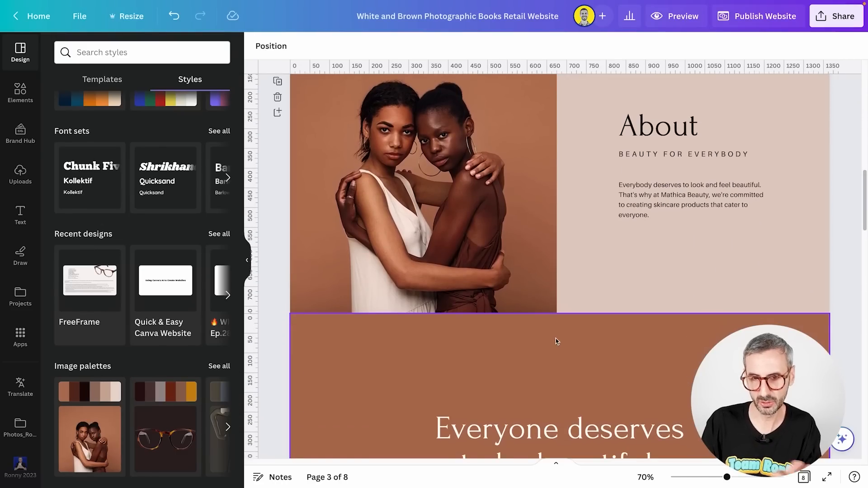
pyautogui.scroll(-5, 564, 347)
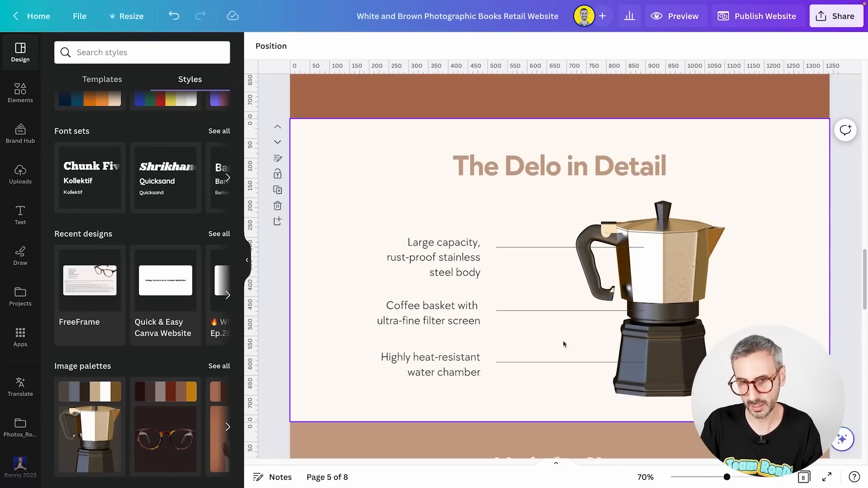
pyautogui.scroll(-3, 562, 350)
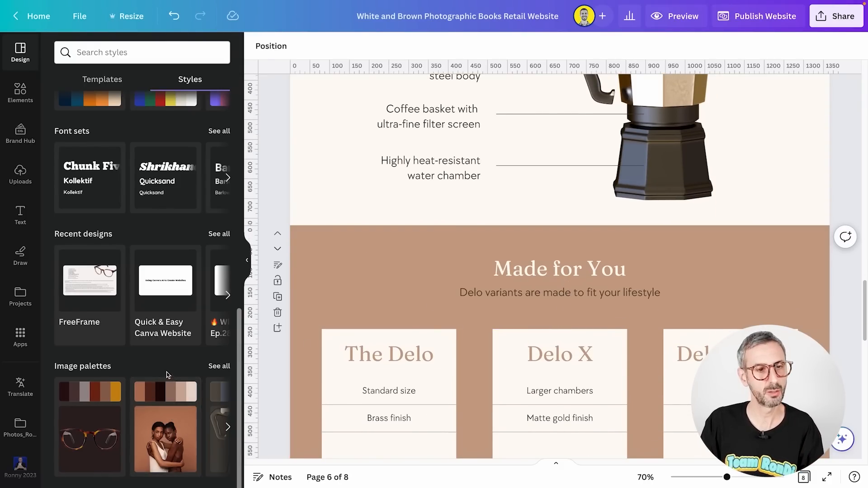
pyautogui.scroll(2, 154, 388)
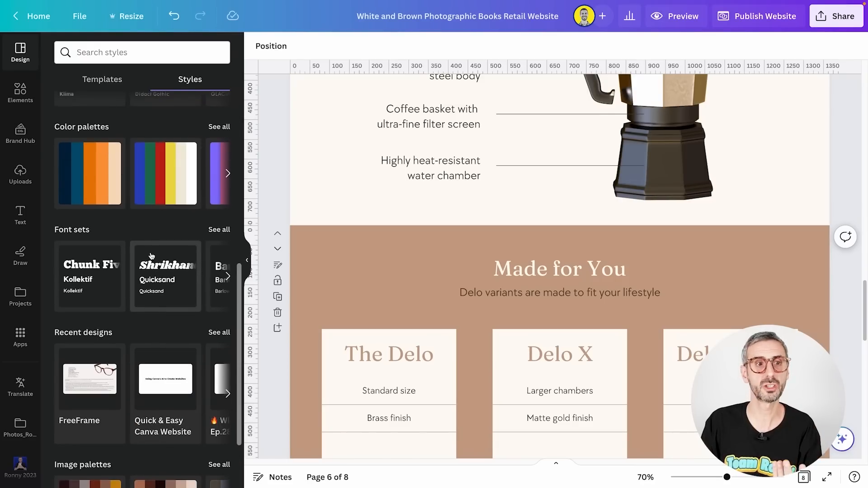
pyautogui.scroll(3, 151, 256)
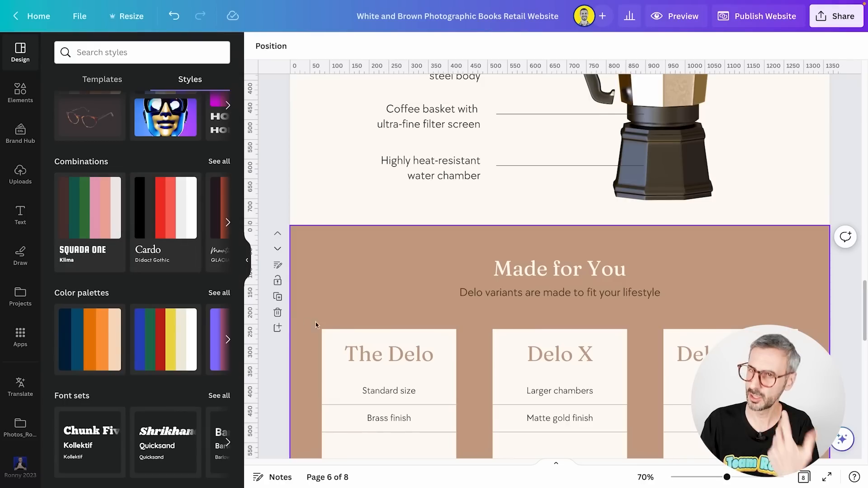
# Open the page 2 heading "Lighthouse Hammock Bookstore" for editing with Magic Write and delete "Hammock Bookstore" from the prompt.
pyautogui.scroll(5, 452, 357)
pyautogui.scroll(10, 449, 346)
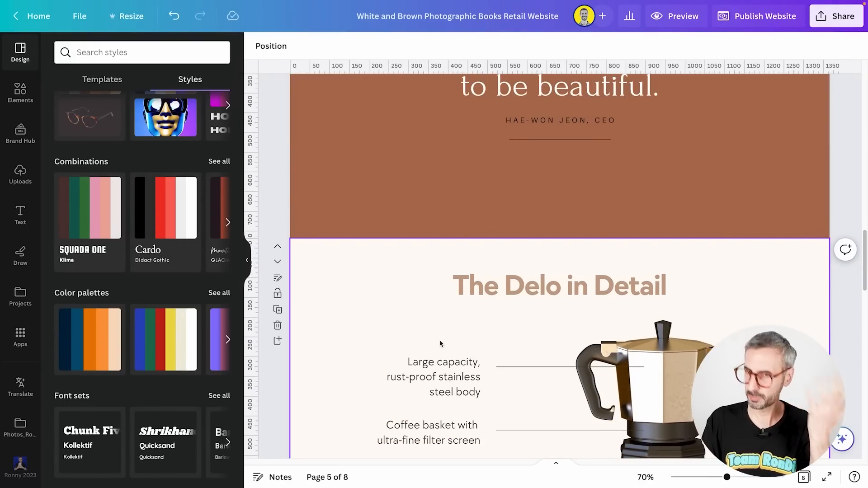
pyautogui.scroll(5, 487, 280)
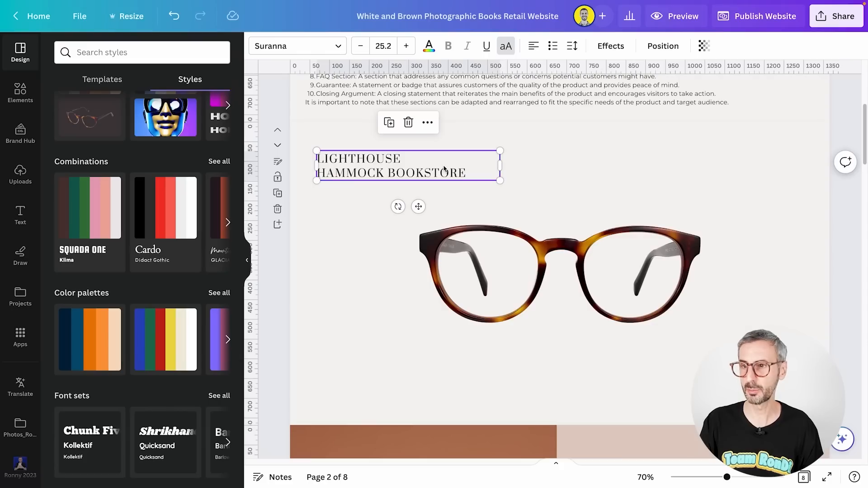
pyautogui.click(842, 439)
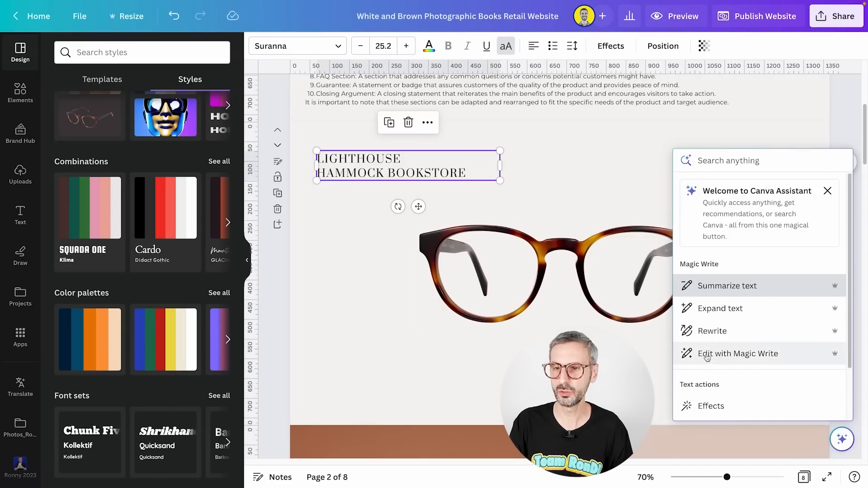
pyautogui.click(751, 355)
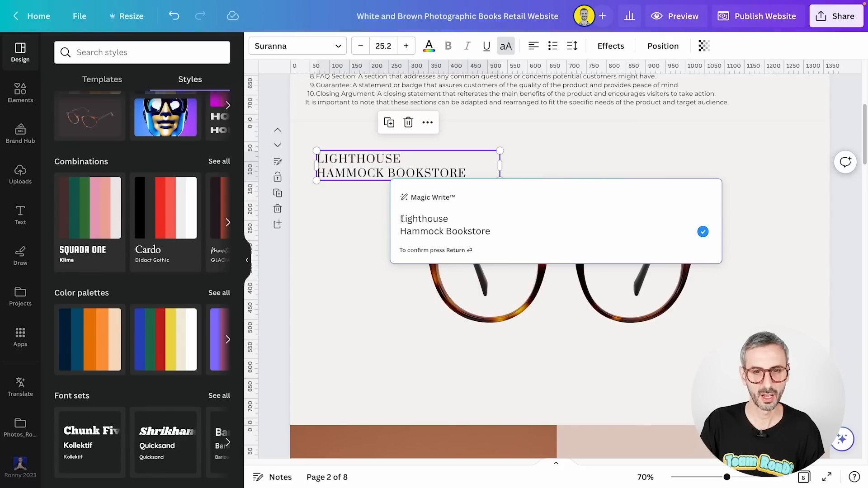
pyautogui.moveTo(492, 231); pyautogui.dragTo(393, 231)
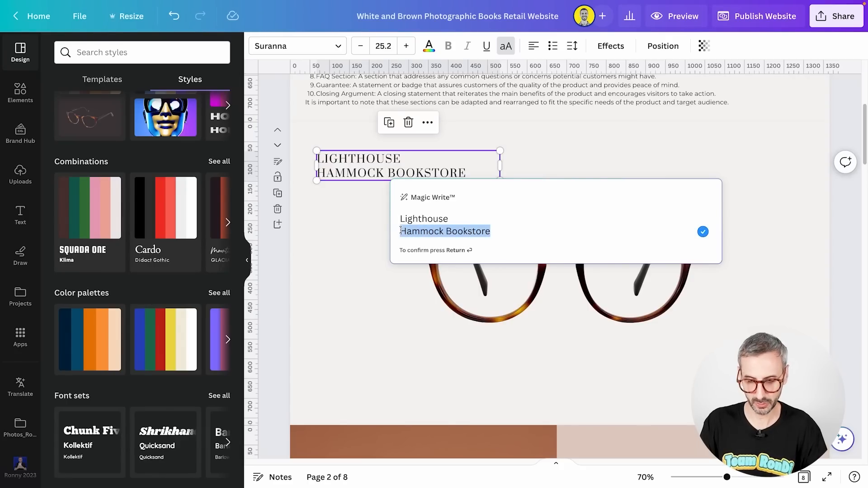
pyautogui.press('BackSpace')
pyautogui.press('BackSpace')
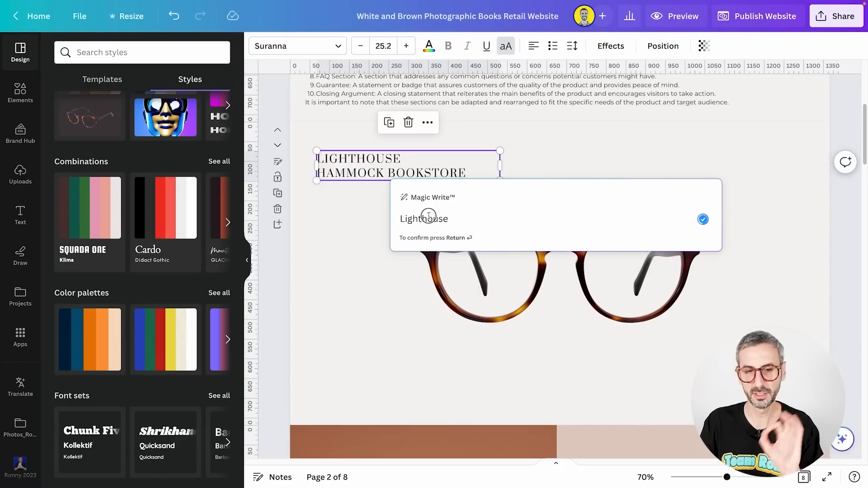
# Above "Lighthouse", add a prompt asking, as conversion copywriter, for 10 brand names for reflection-free, lens-free glasses for video content creators who want no light reflections.
pyautogui.doubleClick(424, 217)
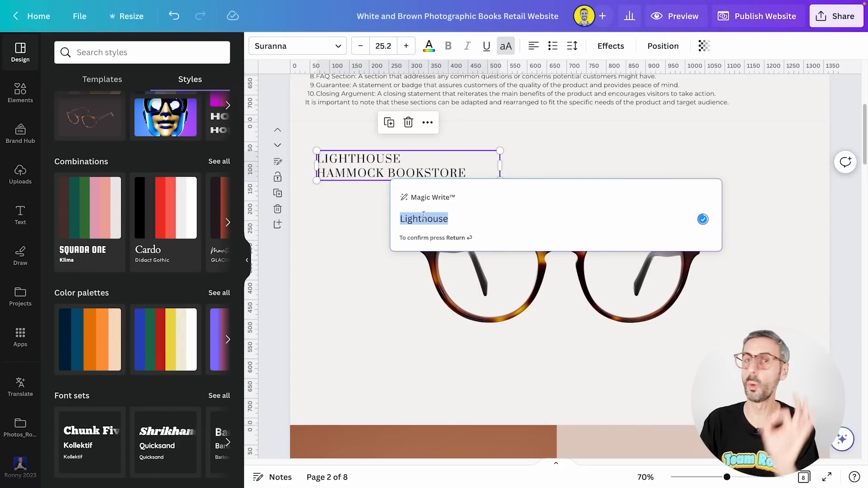
pyautogui.click(400, 219)
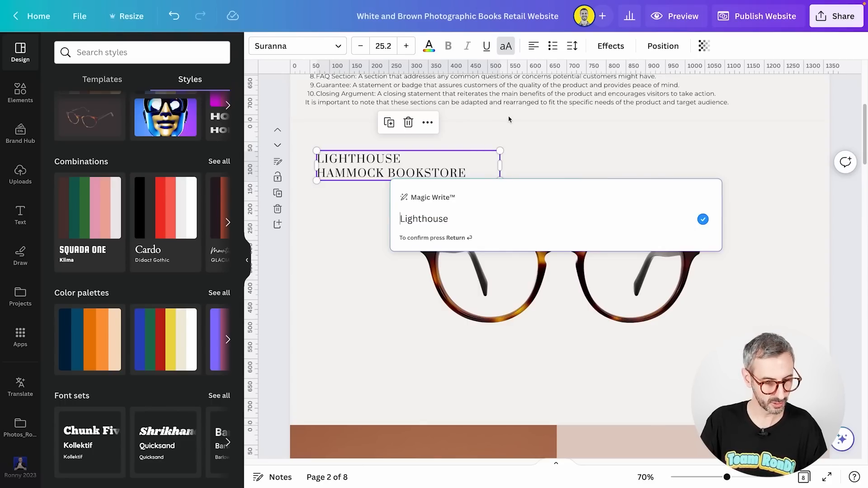
pyautogui.press('shift')
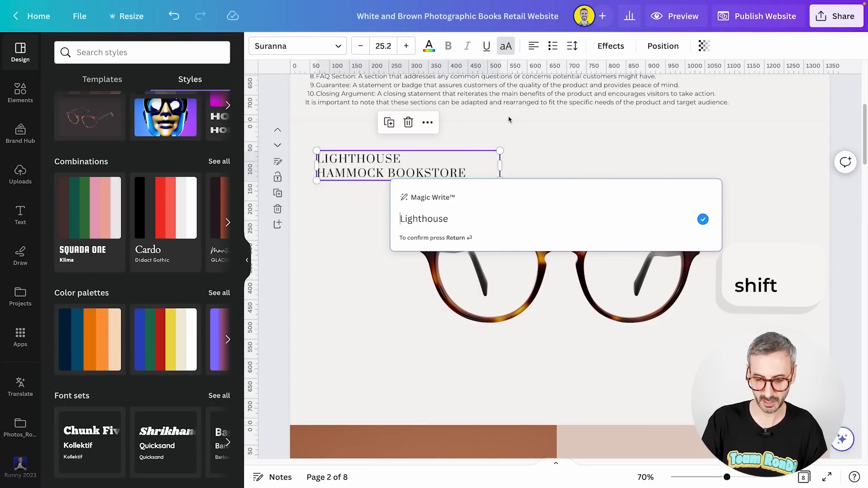
pyautogui.hotkey('shift', 'Return')
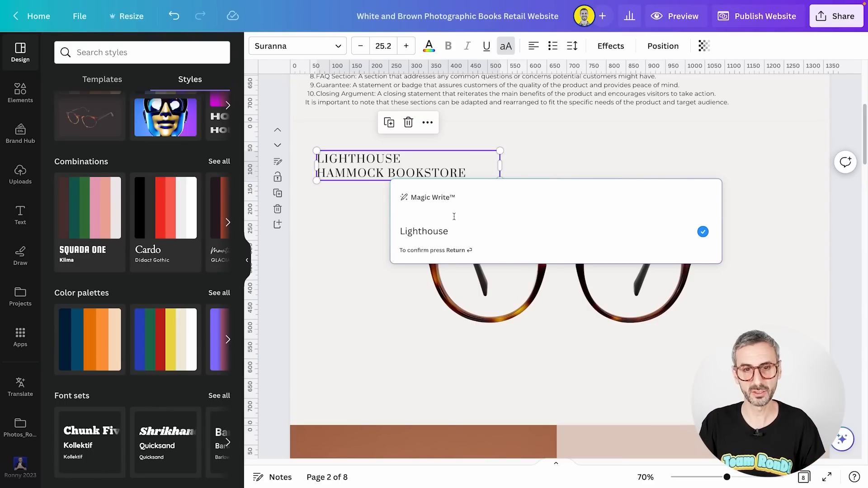
pyautogui.write("You are a conversion copywriter. Please suggest 10 names for my brand of reflection-free glasses that actually don't have lenses. The lens-free frames are for video content creators who want to avoid the light to reflect in their glasses.")
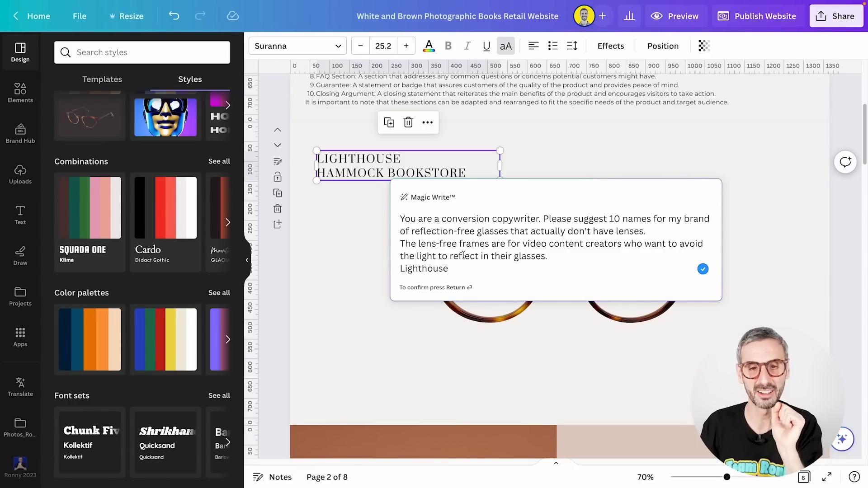
# Remove the leftover "Lighthouse" and its empty line from the Magic Write prompt, and generate the name suggestions.
pyautogui.moveTo(449, 269); pyautogui.dragTo(400, 269)
pyautogui.press('BackSpace')
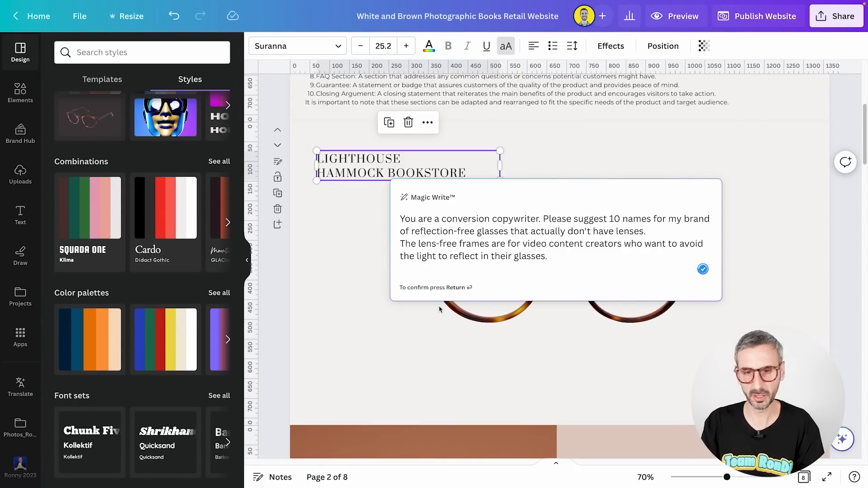
pyautogui.press('BackSpace')
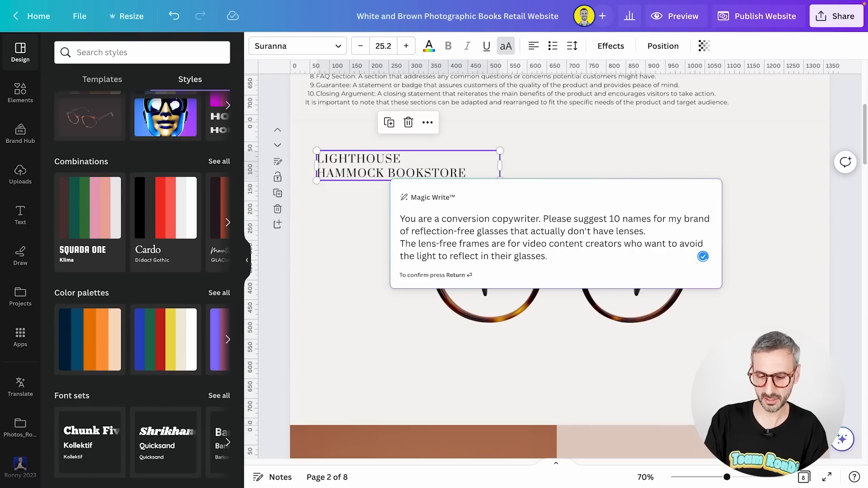
pyautogui.press('Return')
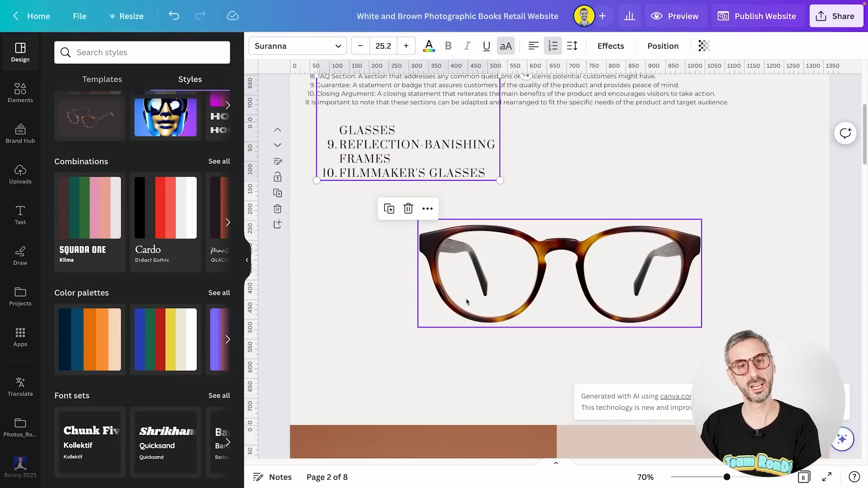
# Move the generated name list to the lower-left corner of page 2 and shrink it to a font size of 11.2.
pyautogui.scroll(1, 467, 302)
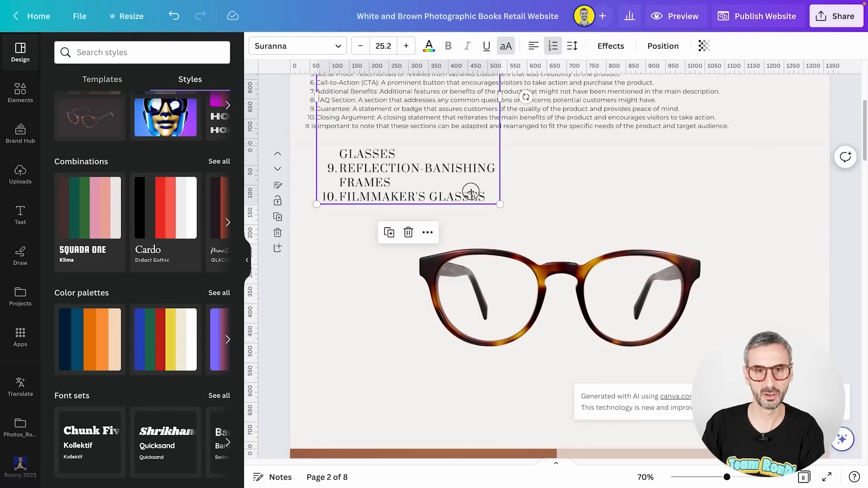
pyautogui.moveTo(470, 192); pyautogui.dragTo(438, 409)
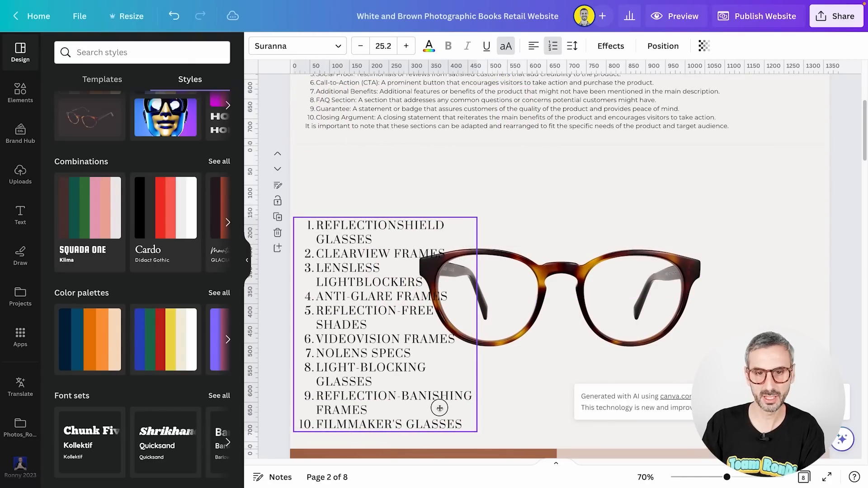
pyautogui.moveTo(478, 218); pyautogui.dragTo(374, 333)
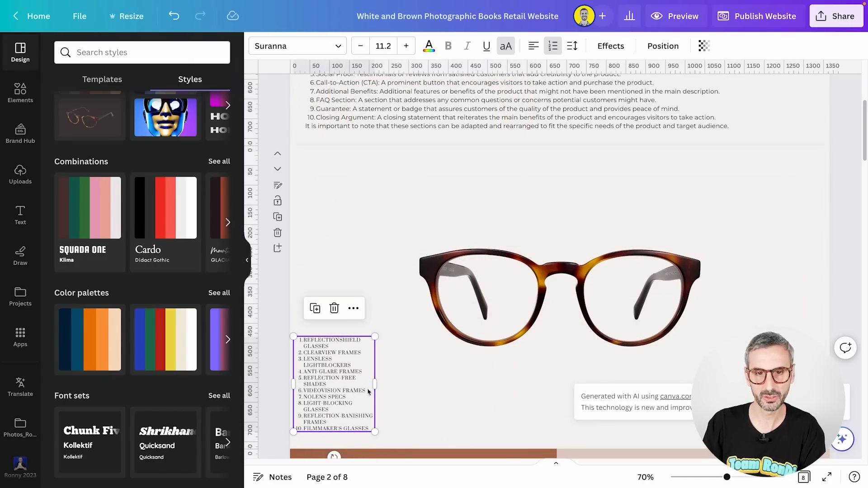
# Move the brand-name list to page 1 above the landing-page structure text, enlarge it to font size 15.8 and widen it to fit each name on one line.
pyautogui.moveTo(365, 381); pyautogui.dragTo(698, 208)
pyautogui.scroll(5, 682, 418)
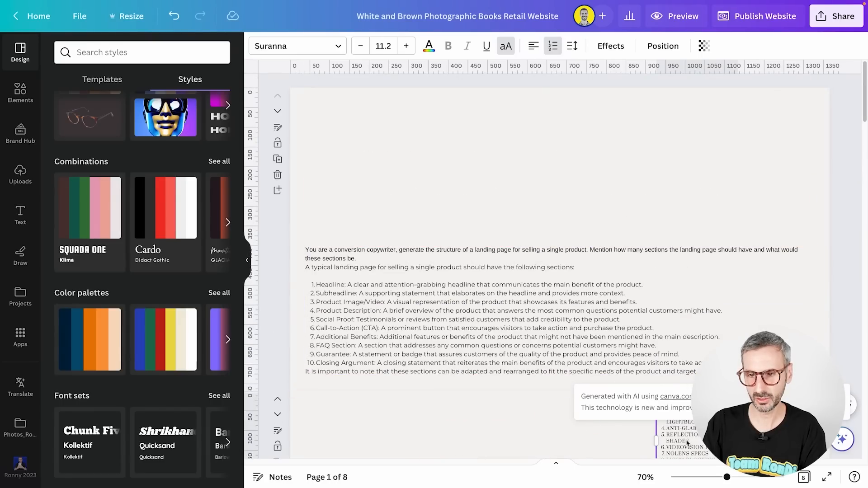
pyautogui.moveTo(686, 443); pyautogui.dragTo(350, 144)
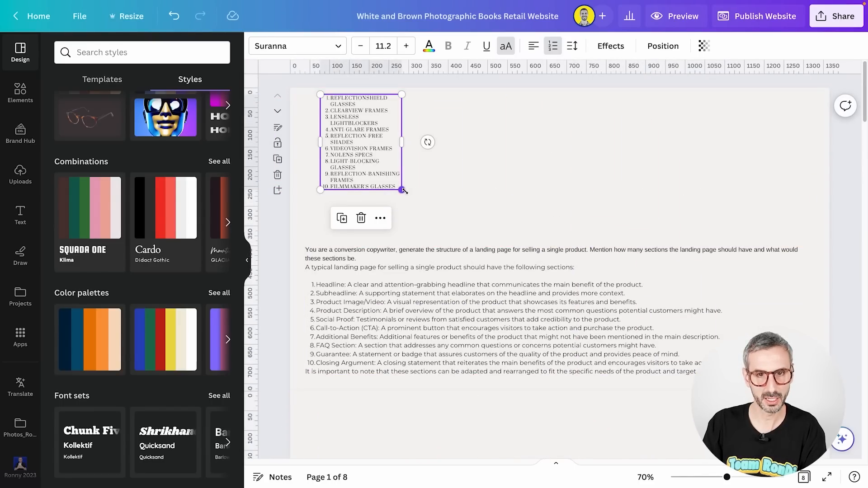
pyautogui.moveTo(404, 191); pyautogui.dragTo(435, 229)
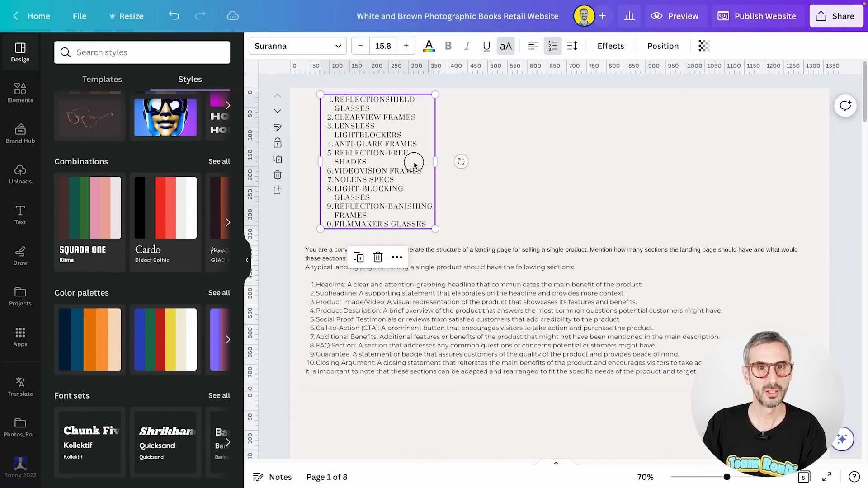
pyautogui.moveTo(435, 162); pyautogui.dragTo(528, 163)
pyautogui.click(607, 160)
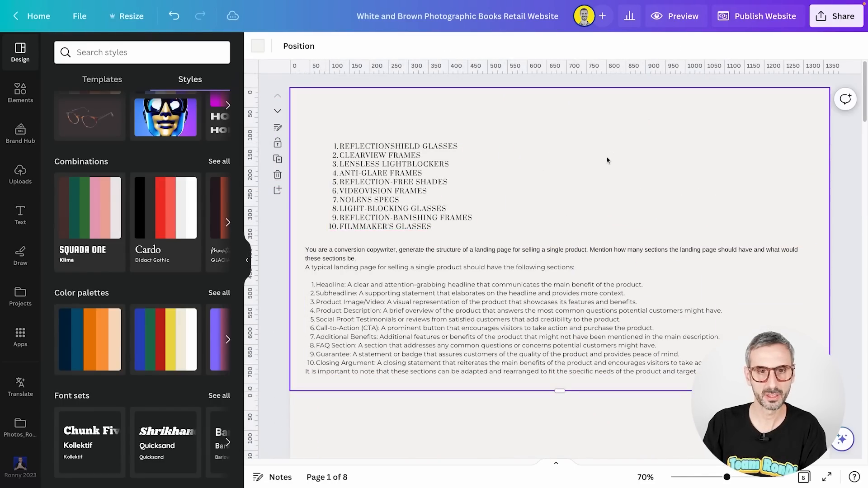
# Turn off the all-caps formatting on the brand-name list and set its font to Organic.
pyautogui.click(429, 168)
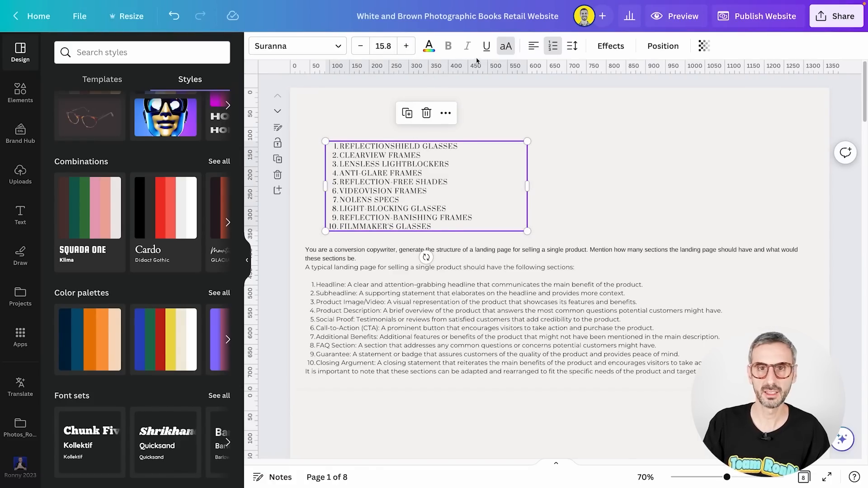
pyautogui.click(505, 46)
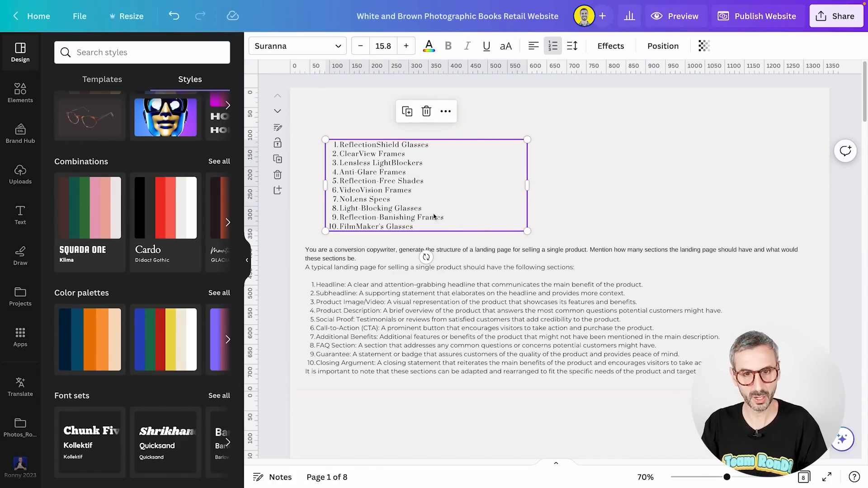
pyautogui.click(434, 217)
pyautogui.hotkey('ctrl', 'a')
pyautogui.click(320, 53)
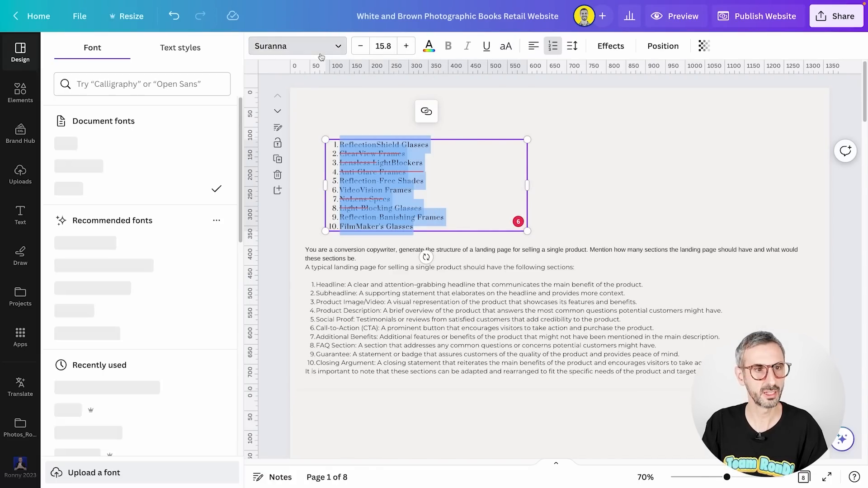
pyautogui.scroll(-1, 132, 356)
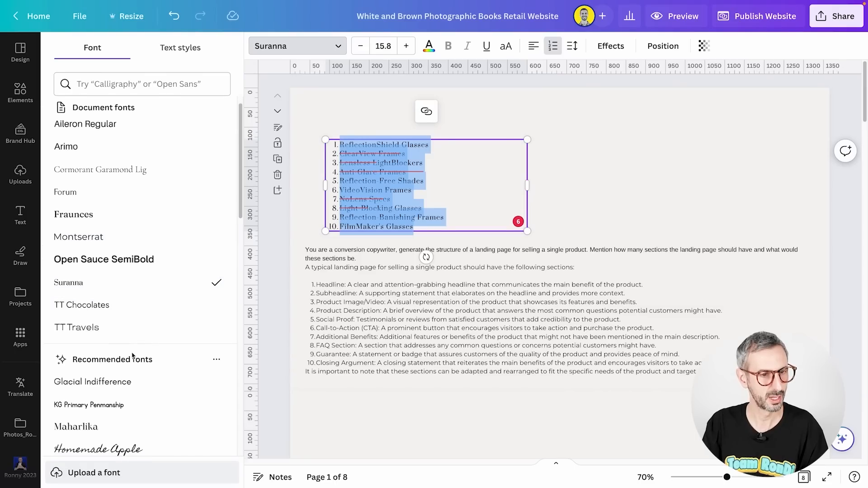
pyautogui.scroll(-3, 132, 355)
pyautogui.click(83, 405)
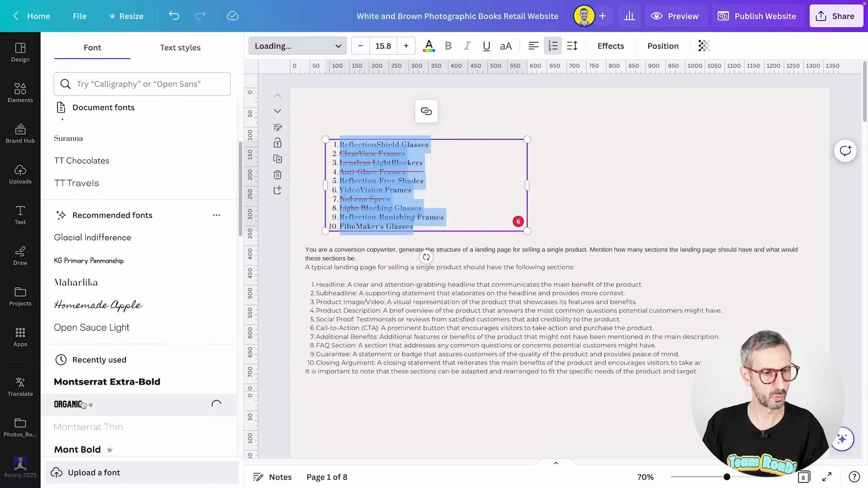
pyautogui.click(598, 187)
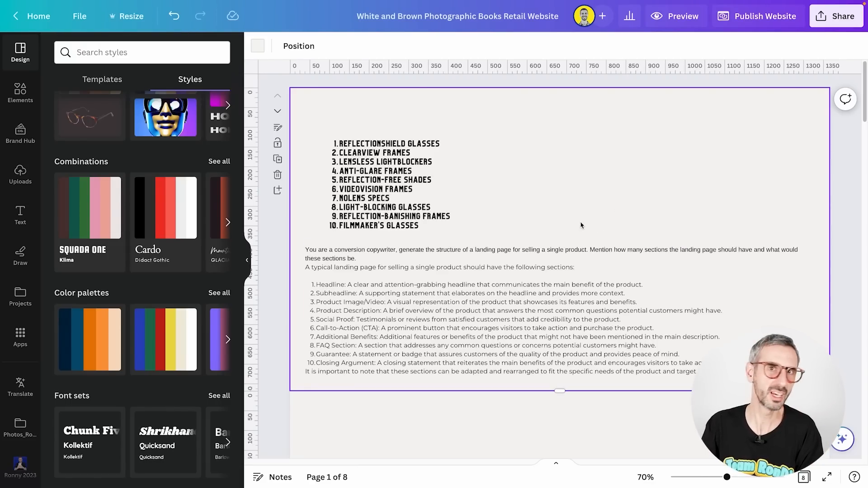
pyautogui.click(383, 161)
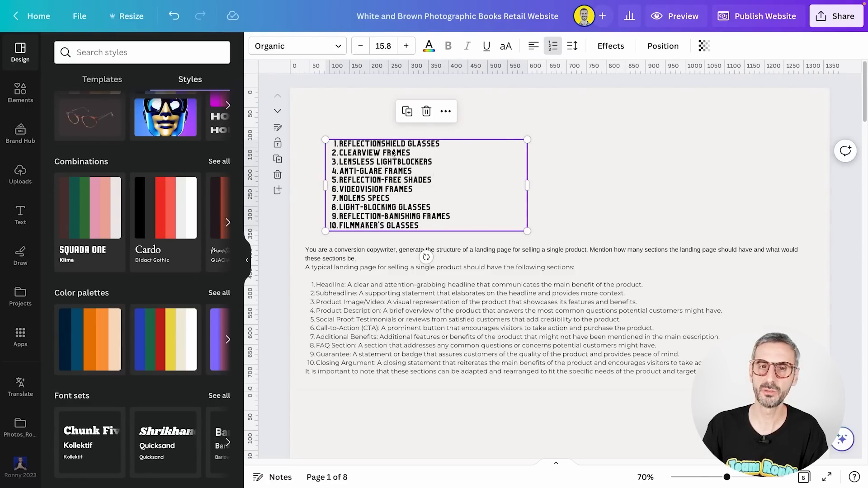
pyautogui.doubleClick(398, 155)
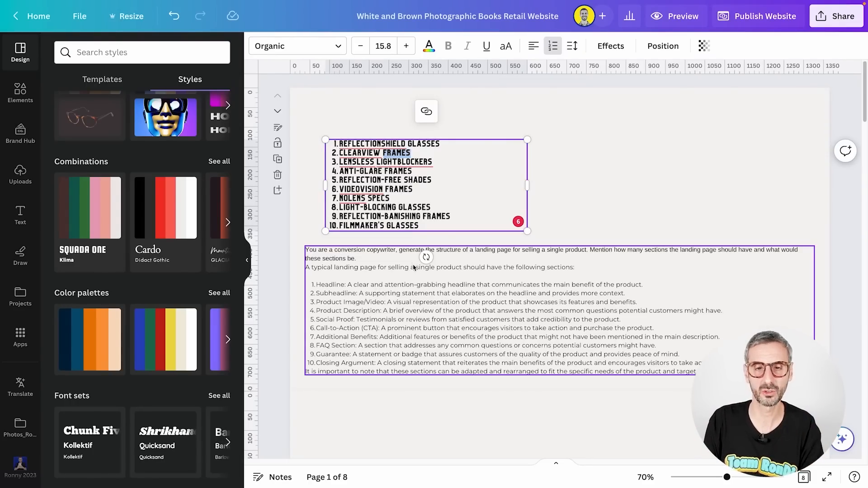
# Add a text box reading "FREE" in the upper-left area of page 2, above the glasses.
pyautogui.scroll(-3, 414, 268)
pyautogui.click(510, 395)
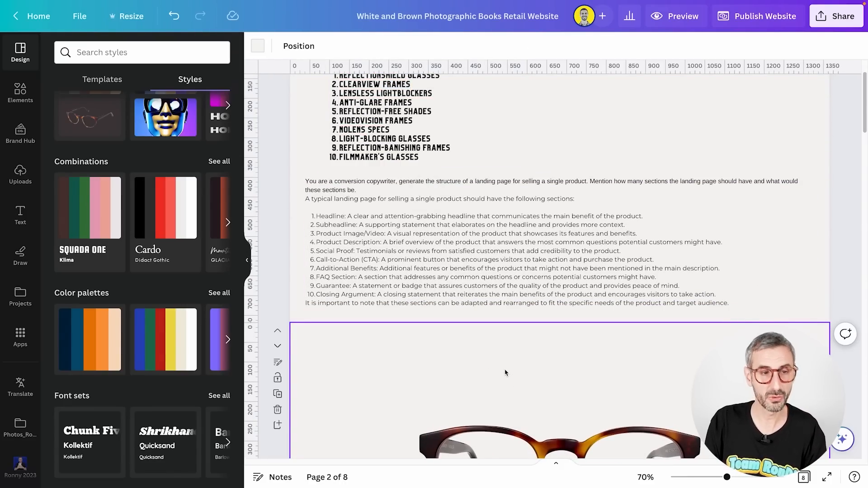
pyautogui.scroll(-2, 506, 373)
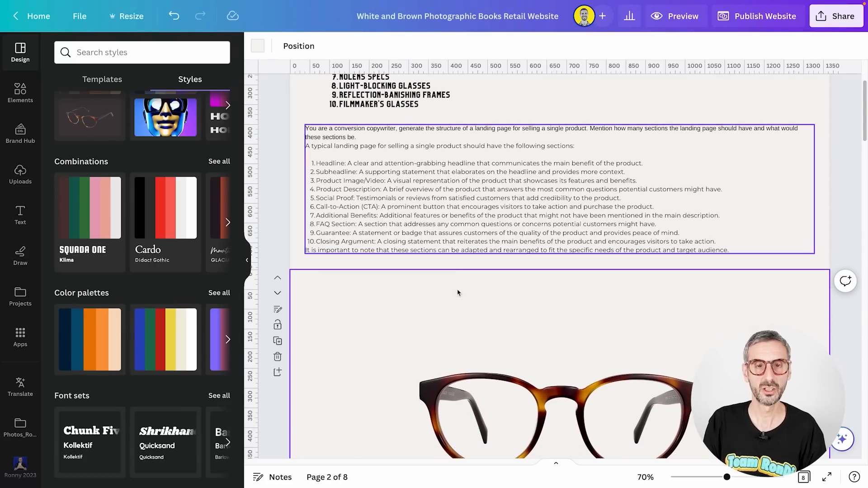
pyautogui.press('t')
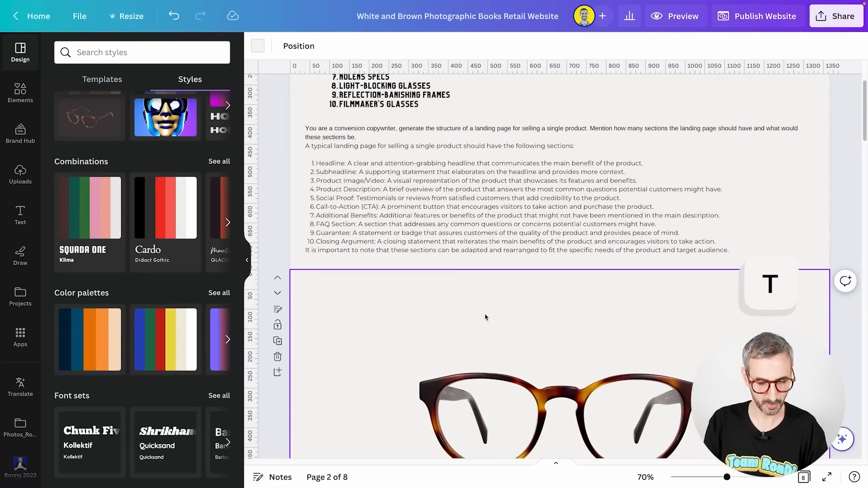
pyautogui.moveTo(570, 397); pyautogui.dragTo(378, 339)
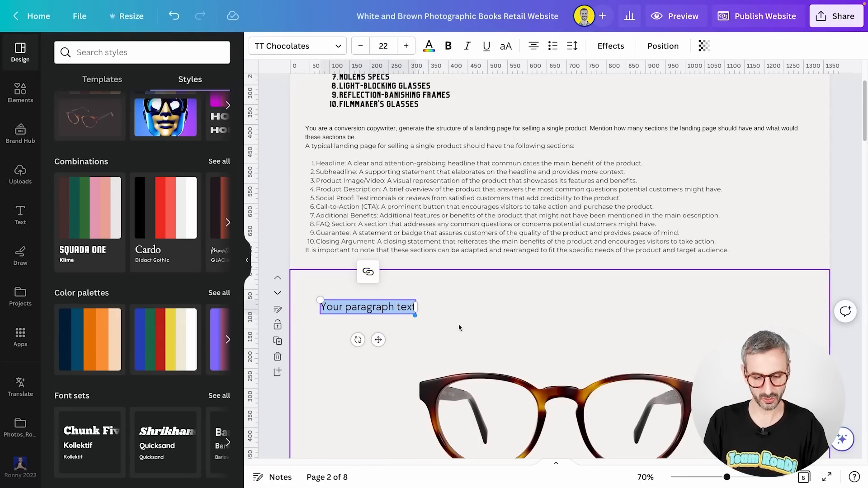
pyautogui.write('FREE')
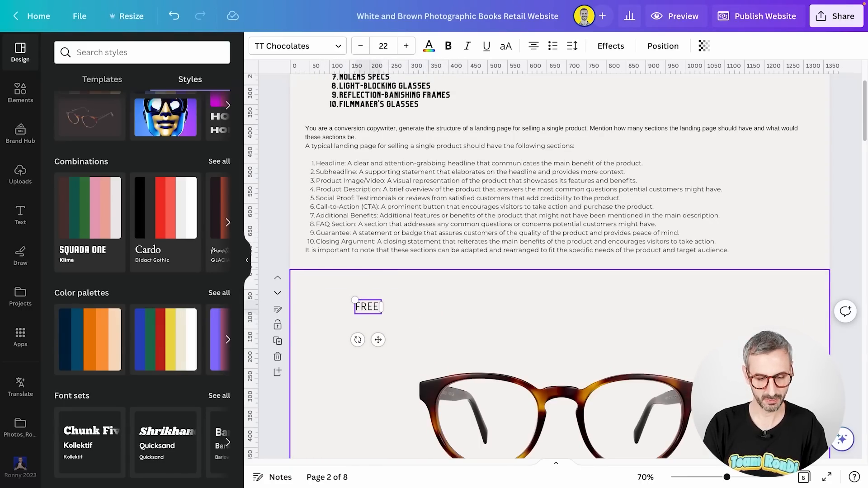
# Format the "FREE" text on page 2 in the Organic font at size 56.
pyautogui.moveTo(367, 307)
pyautogui.mouseDown()
pyautogui.moveTo(328, 306)
pyautogui.moveTo(363, 322)
pyautogui.mouseUp()
pyautogui.moveTo(385, 340); pyautogui.dragTo(381, 338)
pyautogui.click(382, 47)
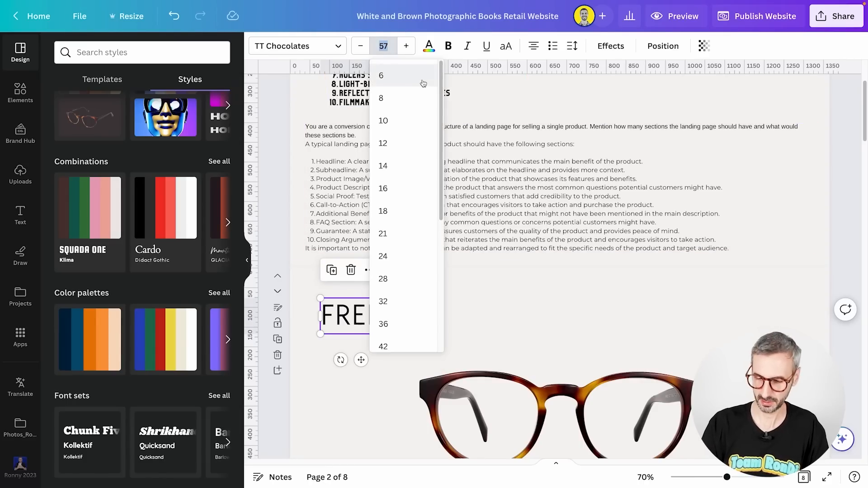
pyautogui.write('56')
pyautogui.press('Return')
pyautogui.click(303, 46)
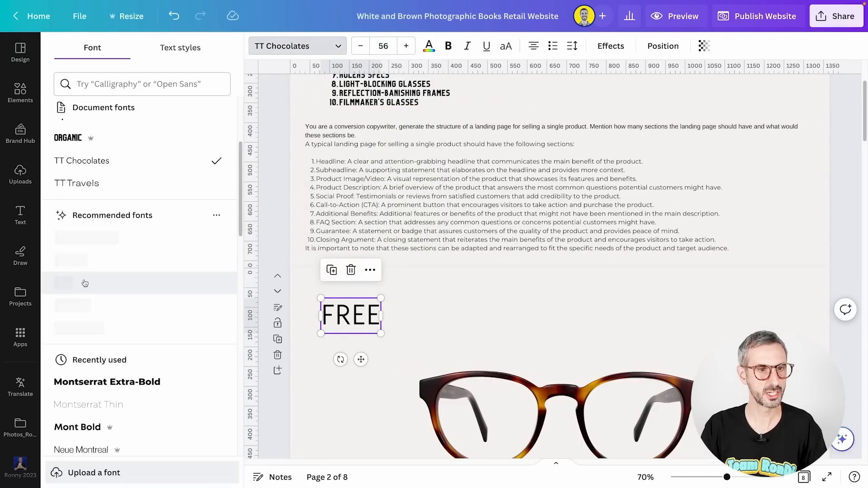
pyautogui.scroll(-9, 77, 352)
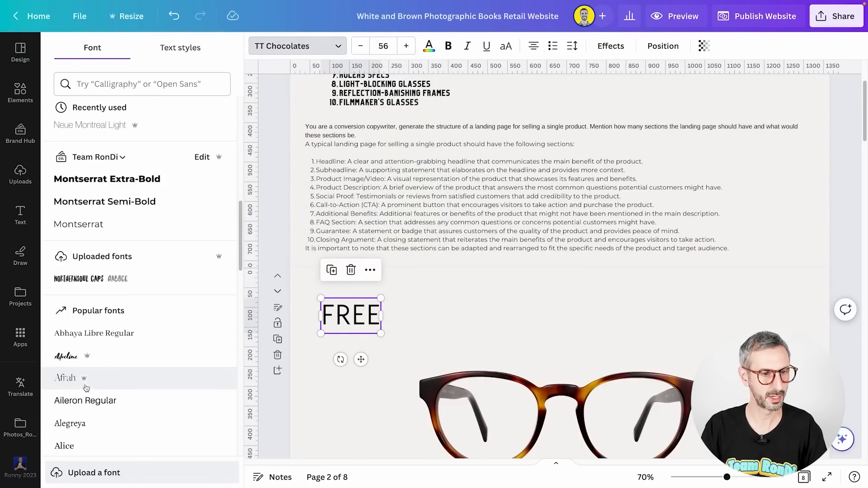
pyautogui.scroll(12, 102, 251)
pyautogui.click(91, 301)
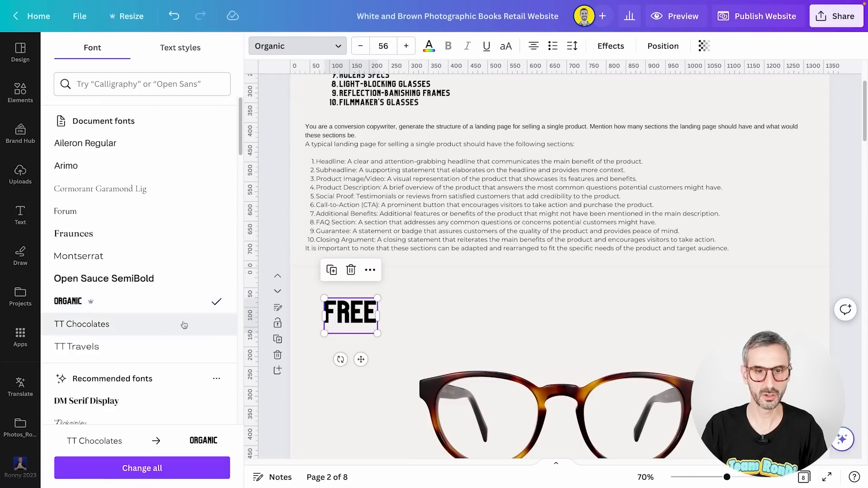
pyautogui.click(410, 326)
# Duplicate "FREE" to its right, change the copy to "FRAME" and place it with a small gap on the same line.
pyautogui.moveTo(355, 313); pyautogui.dragTo(413, 315)
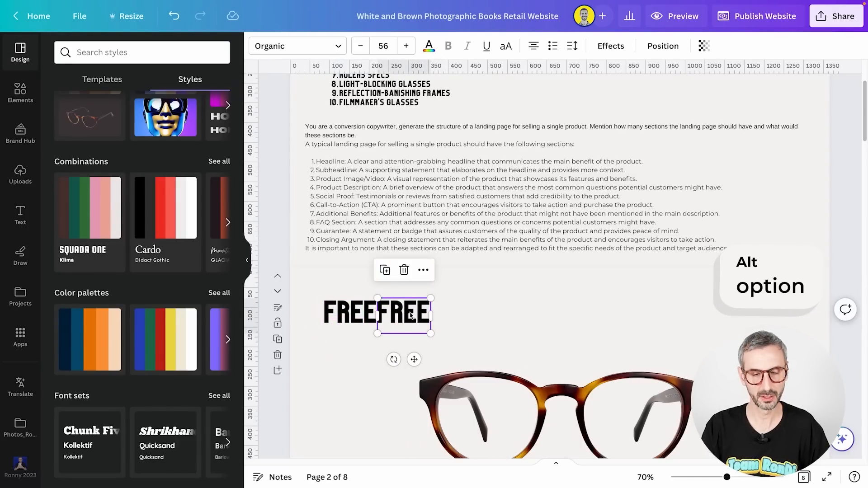
pyautogui.click(406, 312)
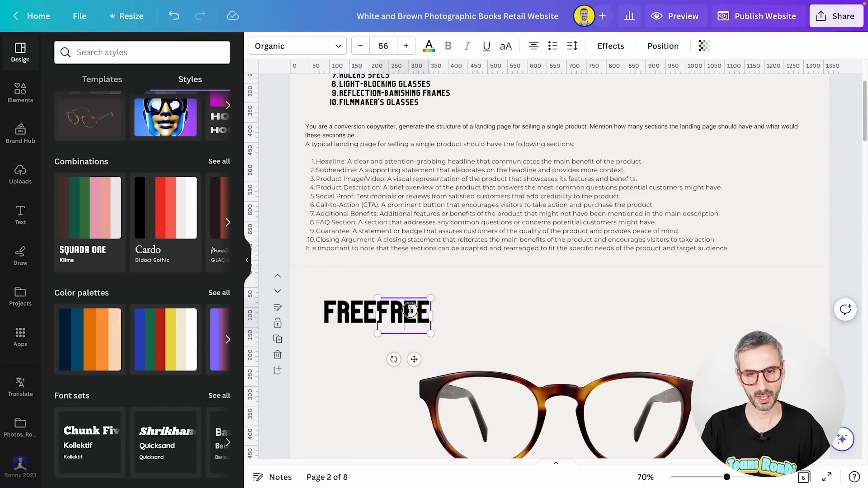
pyautogui.write('AM')
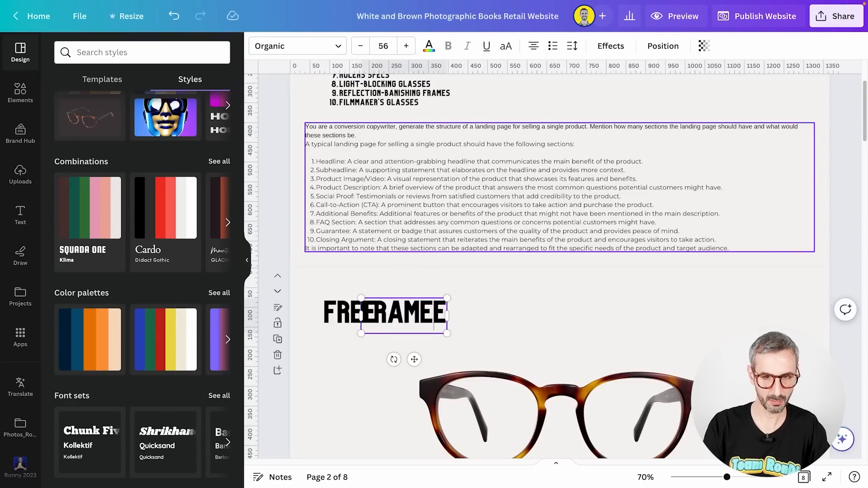
pyautogui.click(513, 281)
pyautogui.moveTo(433, 316); pyautogui.dragTo(446, 317)
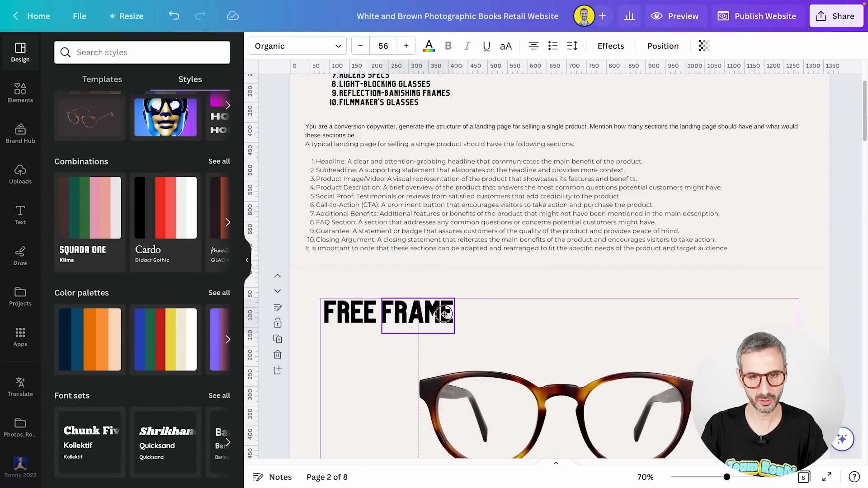
pyautogui.click(518, 324)
pyautogui.click(360, 312)
pyautogui.scroll(-1, 406, 307)
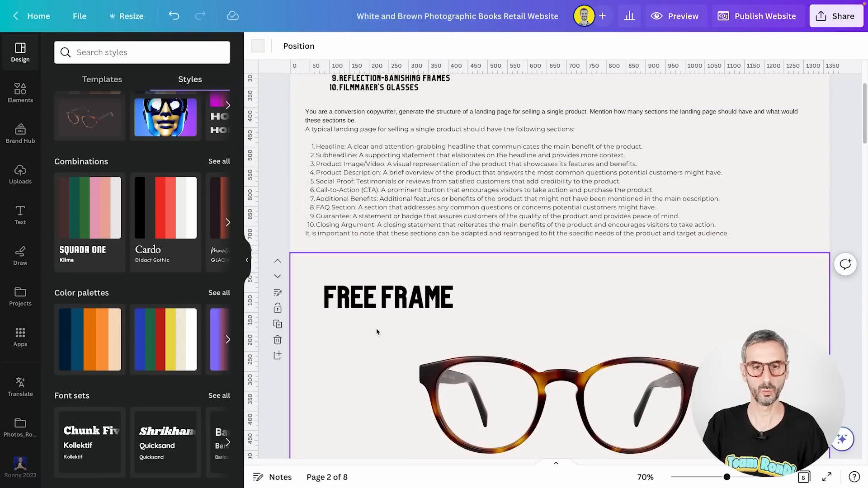
# Apply the Hollow text effect with thickness 50 to the word "FRAME".
pyautogui.click(406, 307)
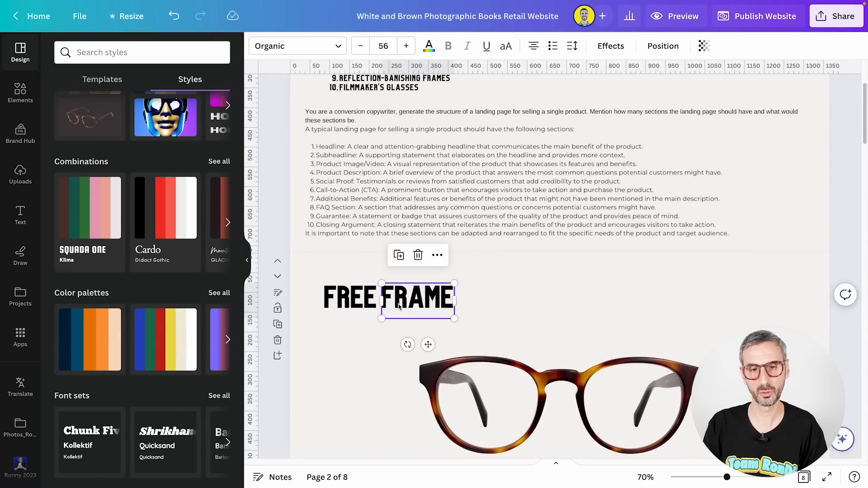
pyautogui.click(611, 51)
pyautogui.click(98, 199)
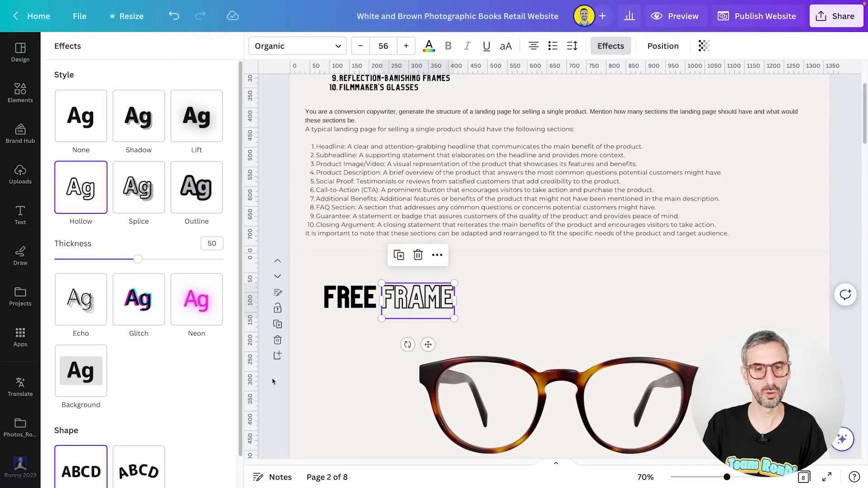
pyautogui.click(356, 372)
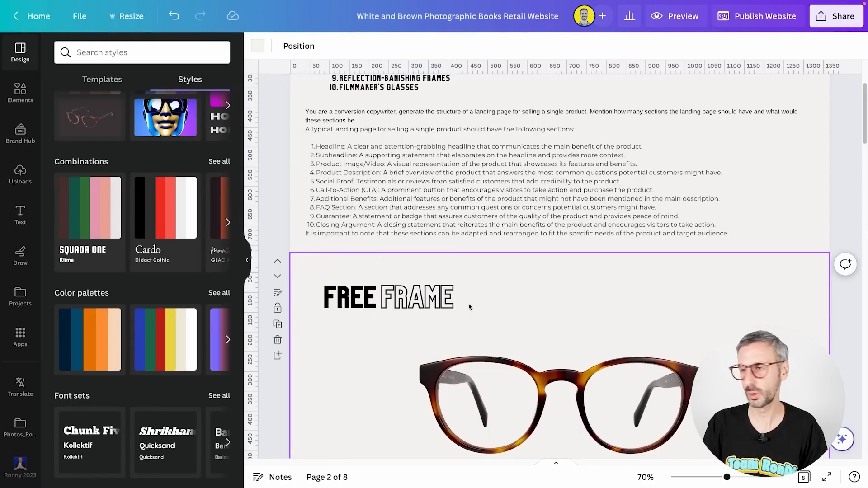
# Group the "FREE" and "FRAME" texts into one logo.
pyautogui.scroll(-1, 452, 307)
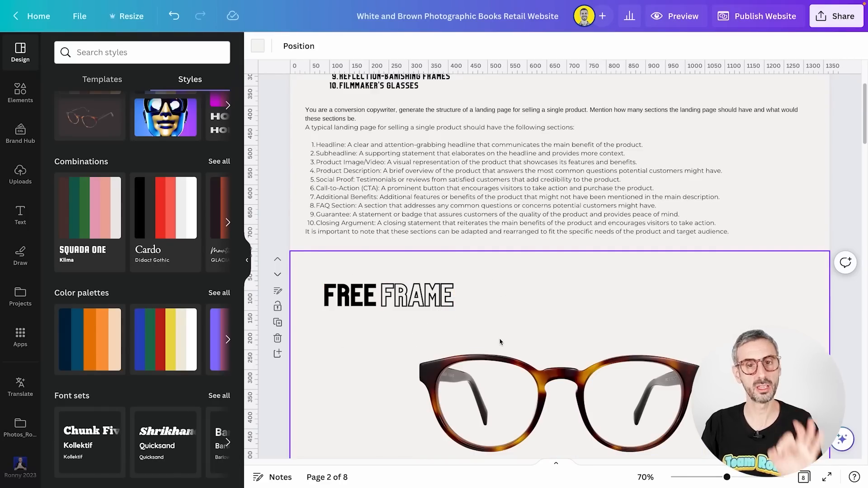
pyautogui.moveTo(348, 335); pyautogui.dragTo(509, 256)
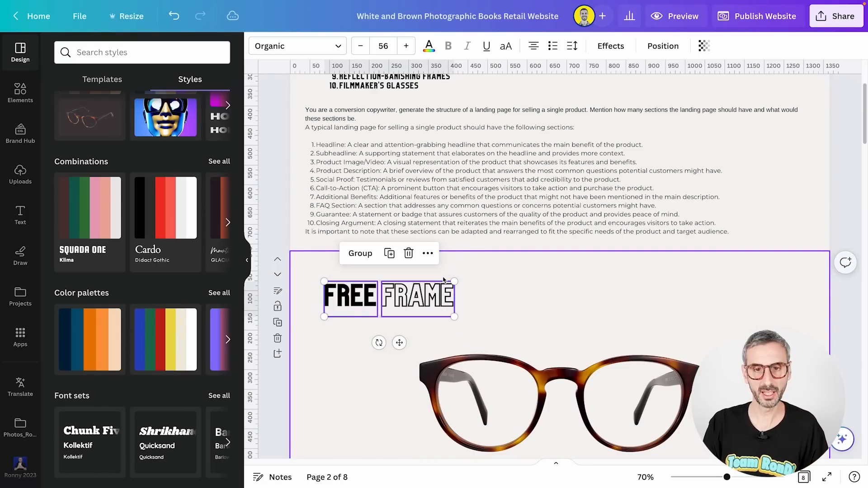
pyautogui.click(371, 252)
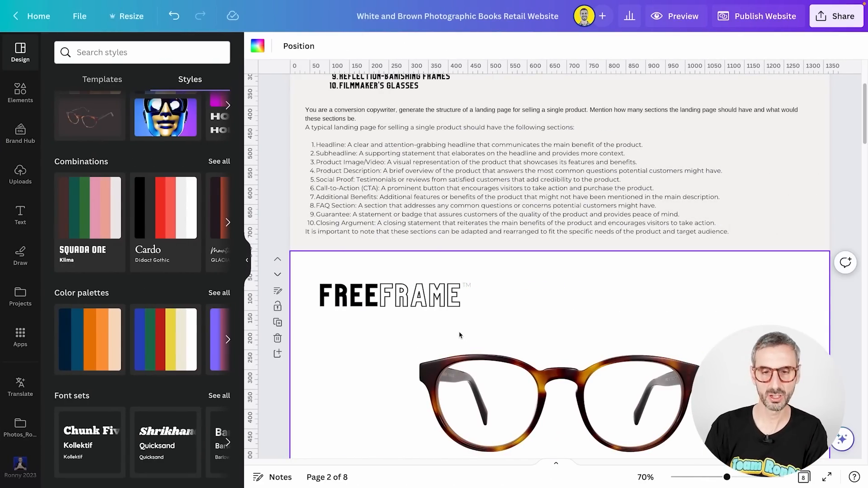
# Delete the grouped down-arrow circle below the glasses on page 2.
pyautogui.scroll(-5, 460, 335)
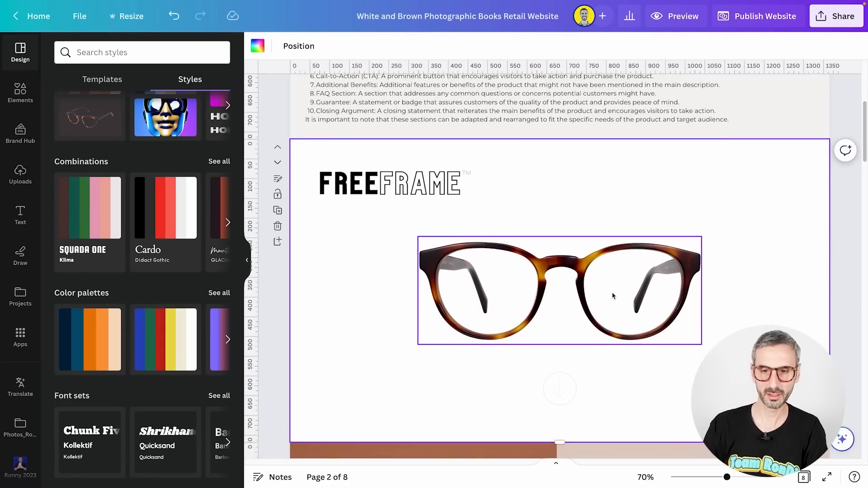
pyautogui.scroll(-1, 612, 296)
pyautogui.click(563, 371)
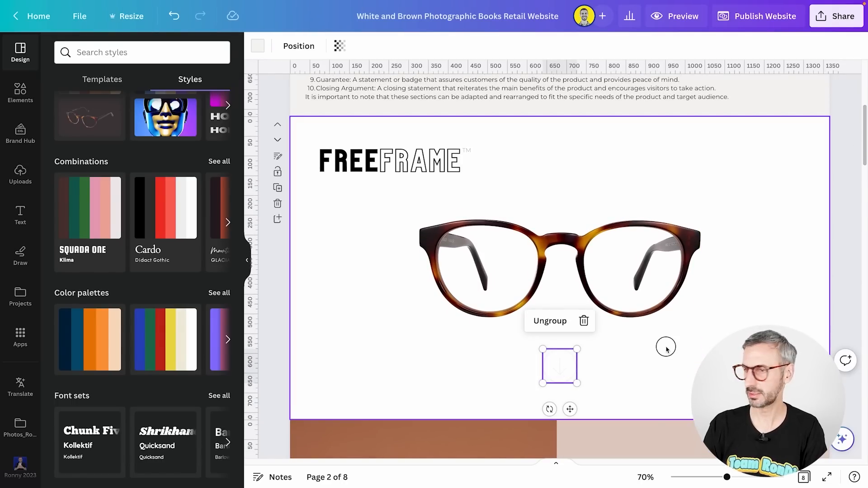
pyautogui.moveTo(649, 353); pyautogui.dragTo(524, 386)
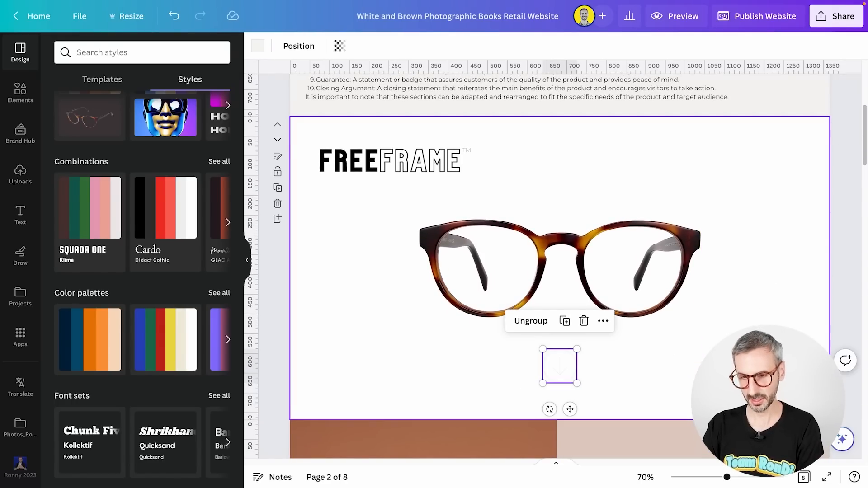
pyautogui.click(530, 388)
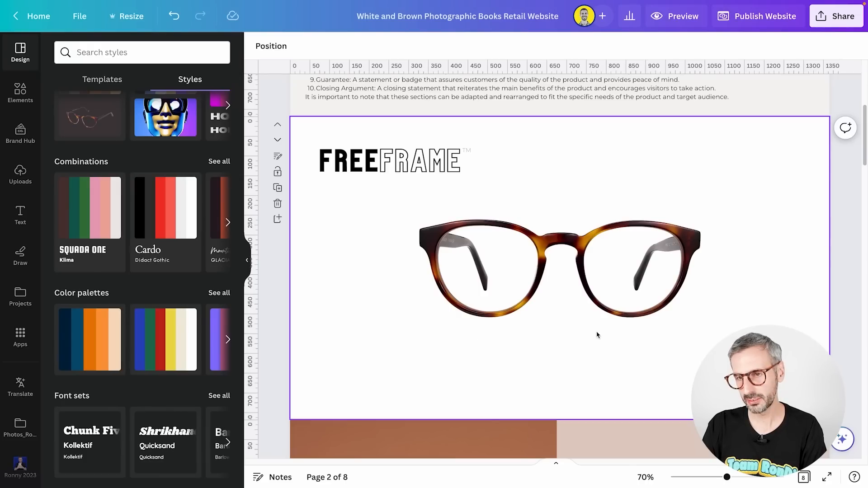
# Add the tagline "Non-Reflective Eyewear for Content Creators" centred below the glasses on page 2, in Montserrat Thin at size 25.9.
pyautogui.click(638, 300)
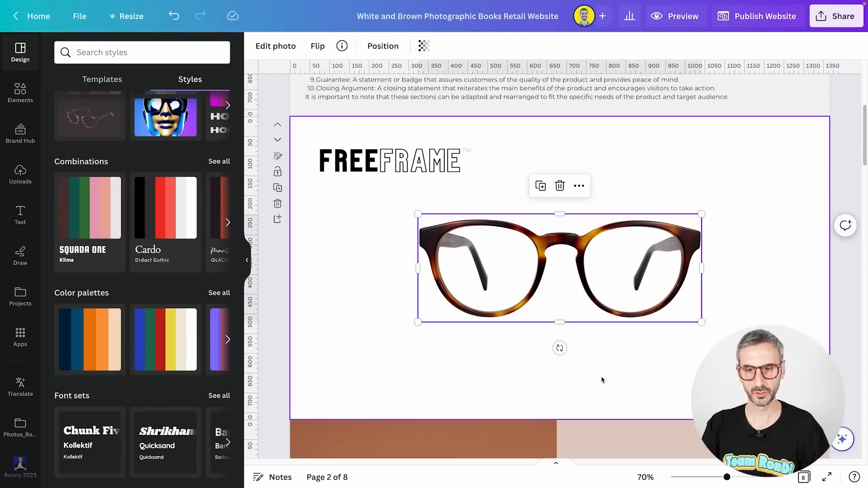
pyautogui.click(604, 369)
pyautogui.write('Non-Reflective Eyewear for Content Creators')
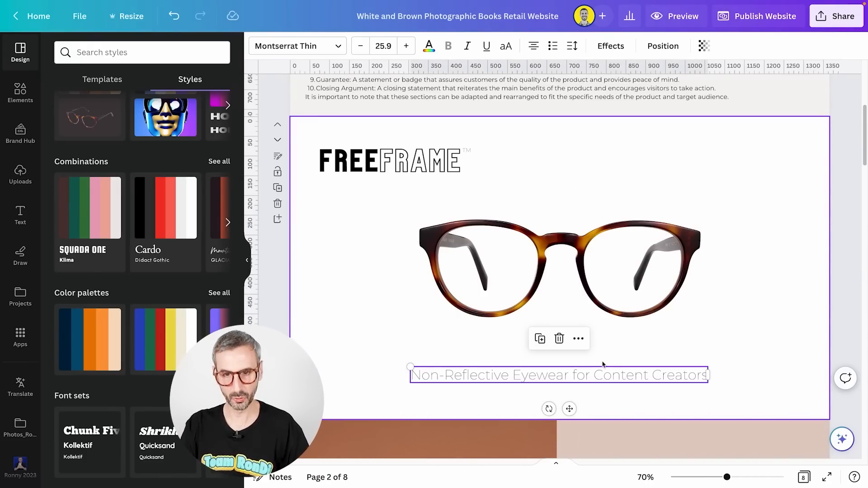
pyautogui.click(653, 343)
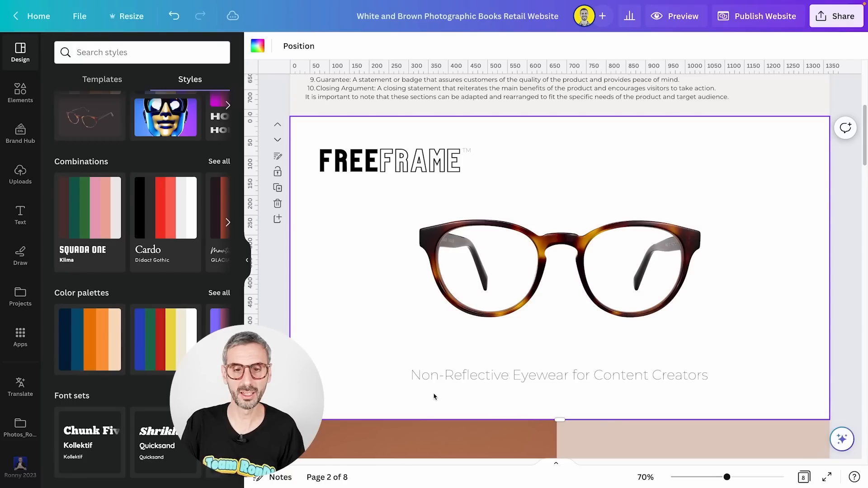
# Ungroup the About text block on page 3, select its heading alone and open the assistant for it.
pyautogui.scroll(6, 457, 200)
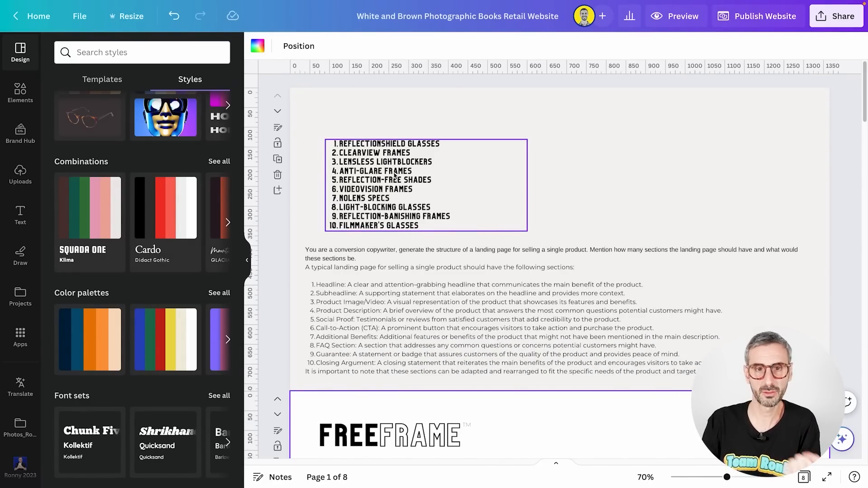
pyautogui.scroll(-1, 397, 209)
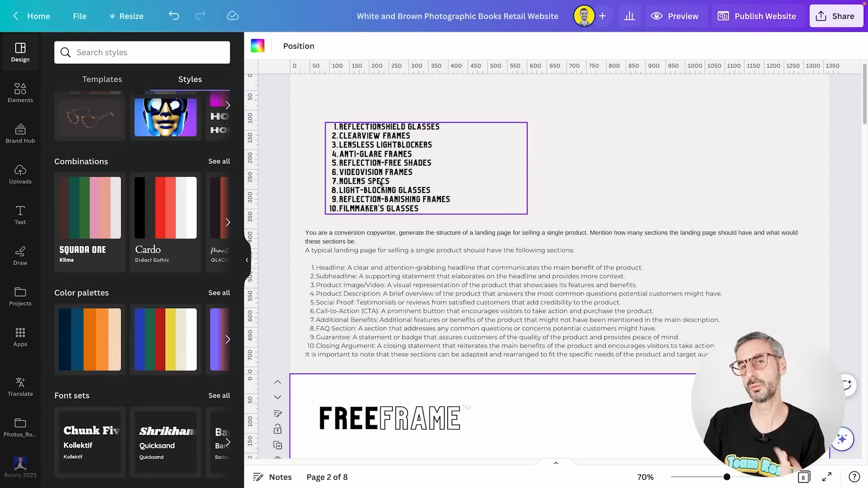
pyautogui.scroll(-10, 398, 210)
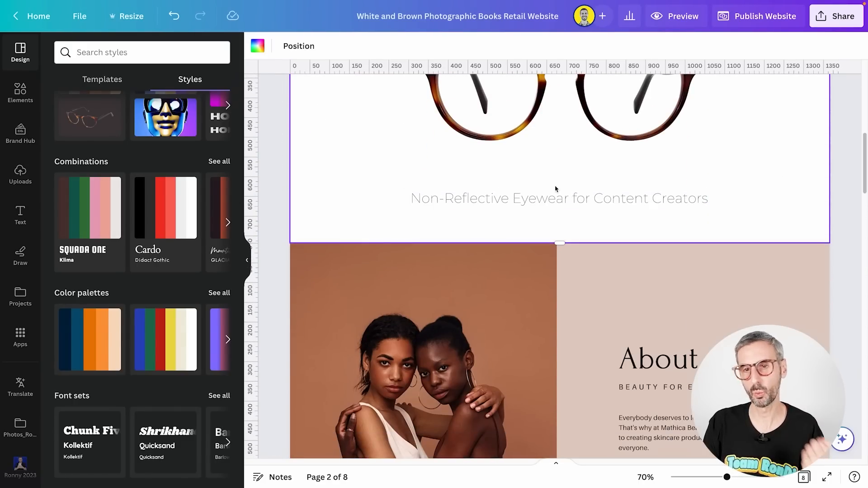
pyautogui.scroll(1, 551, 226)
pyautogui.scroll(2, 551, 226)
pyautogui.click(556, 240)
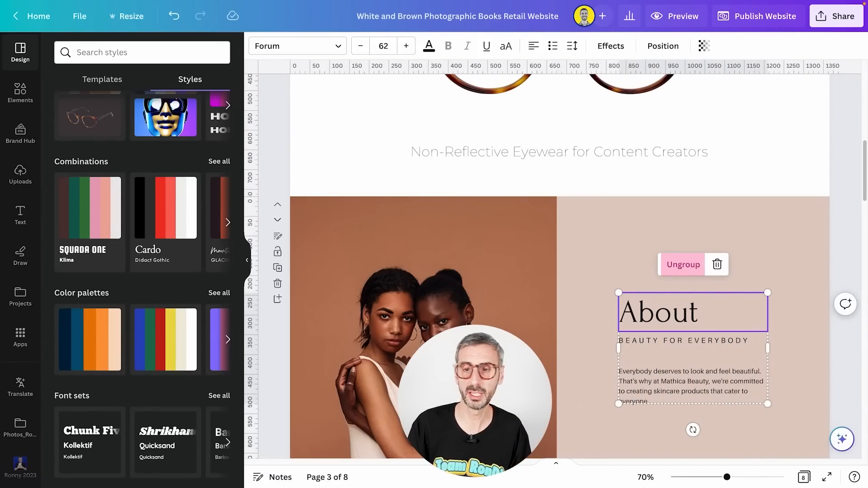
pyautogui.click(683, 265)
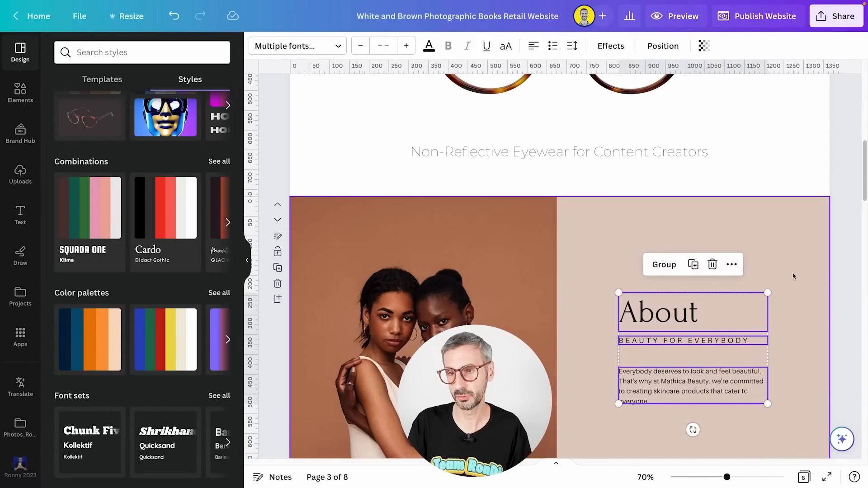
pyautogui.click(784, 258)
pyautogui.click(659, 304)
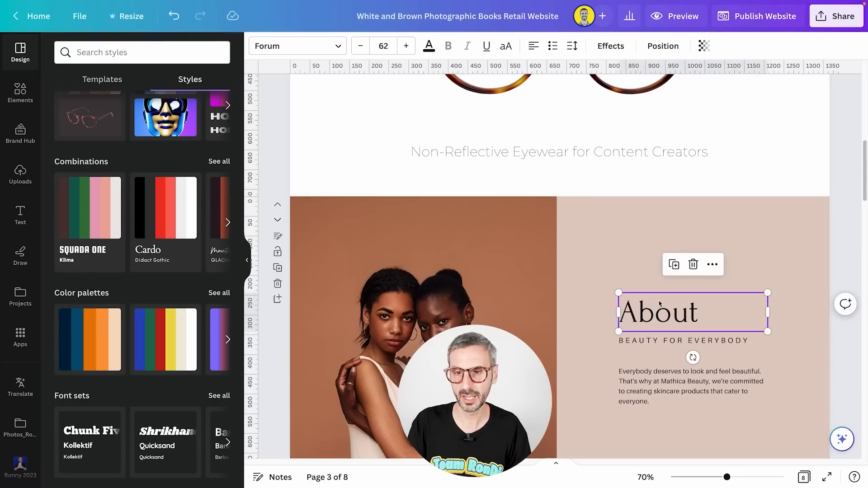
pyautogui.click(842, 438)
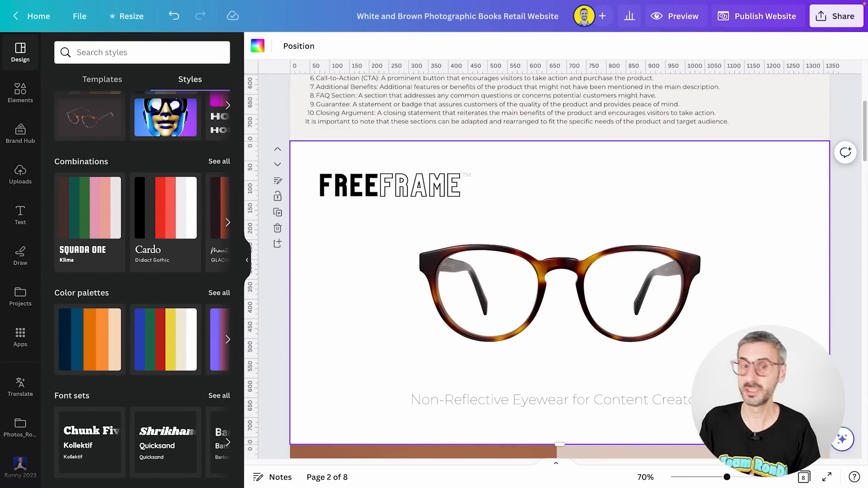
# Draft a Magic Write prompt to rewrite the "Frame Your Style" paragraph about Freeframe lens-free glasses in a smart, witty and sassy tone, and dismiss it.
pyautogui.scroll(-3, 468, 395)
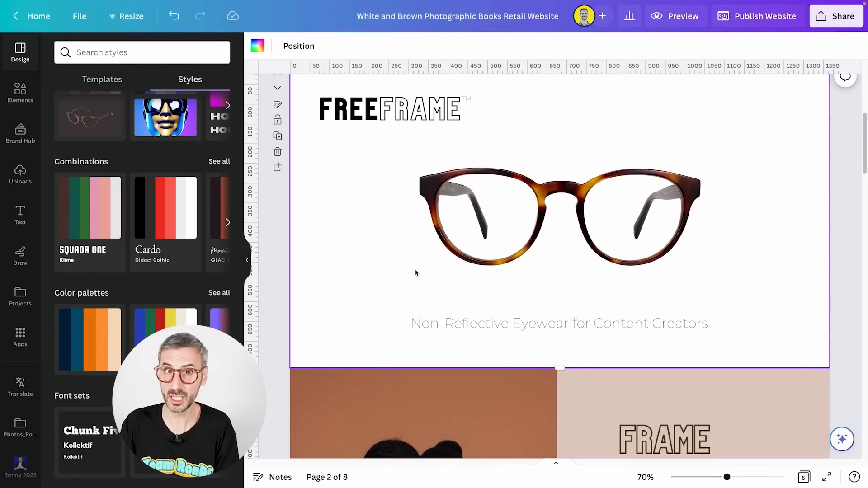
pyautogui.scroll(-5, 799, 274)
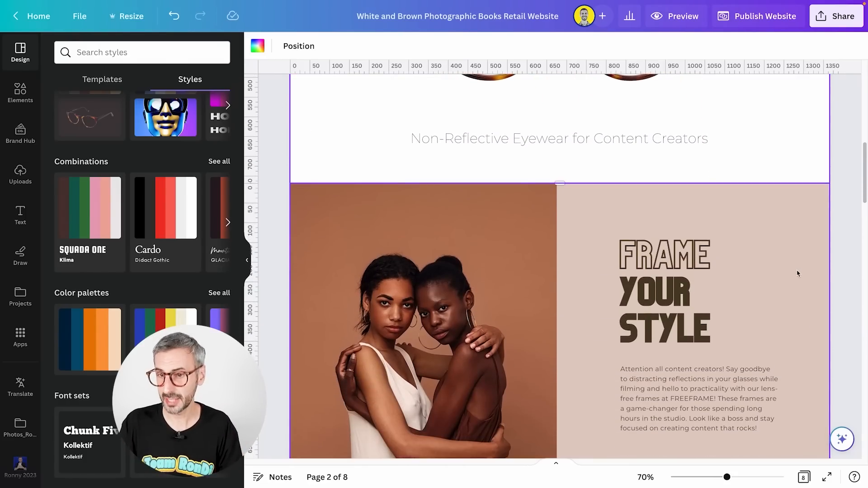
pyautogui.scroll(-3, 798, 273)
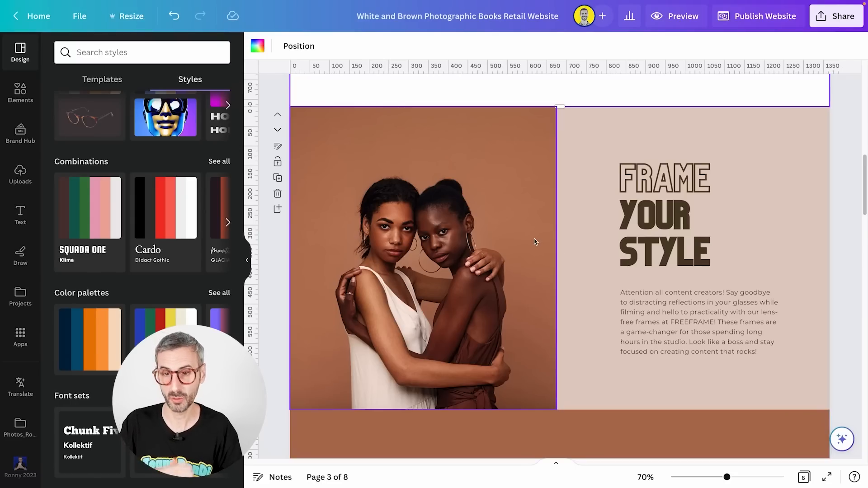
pyautogui.scroll(-1, 731, 319)
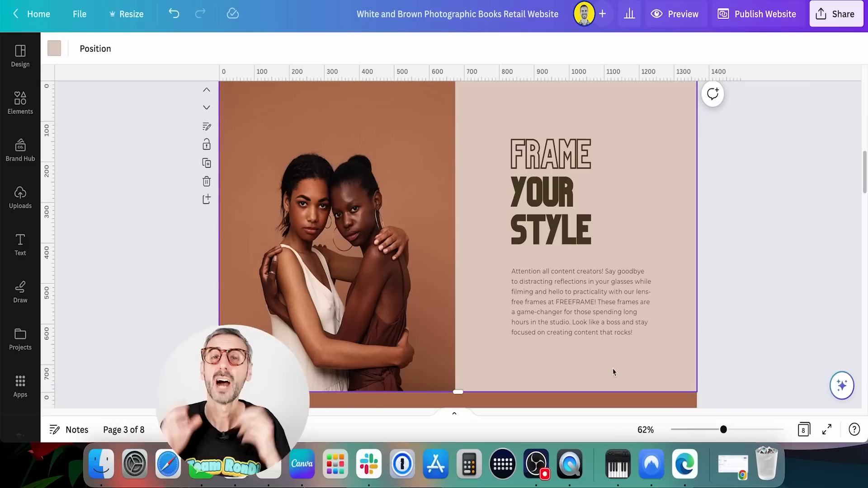
pyautogui.click(592, 304)
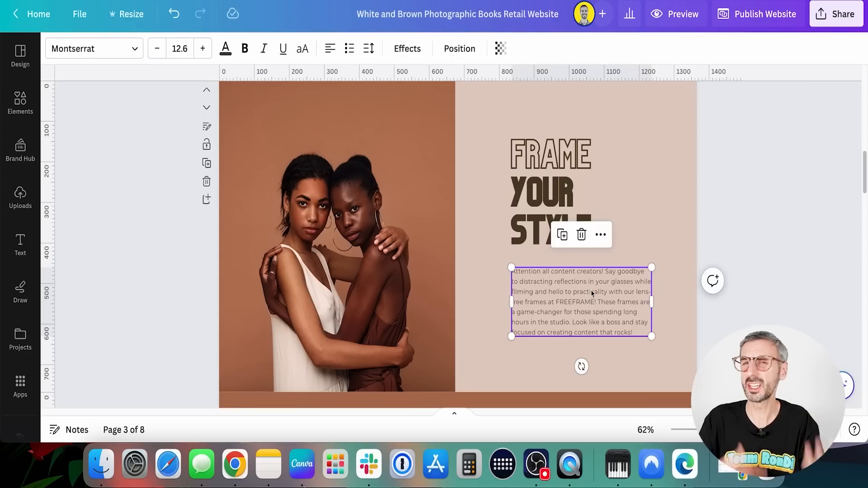
pyautogui.click(842, 386)
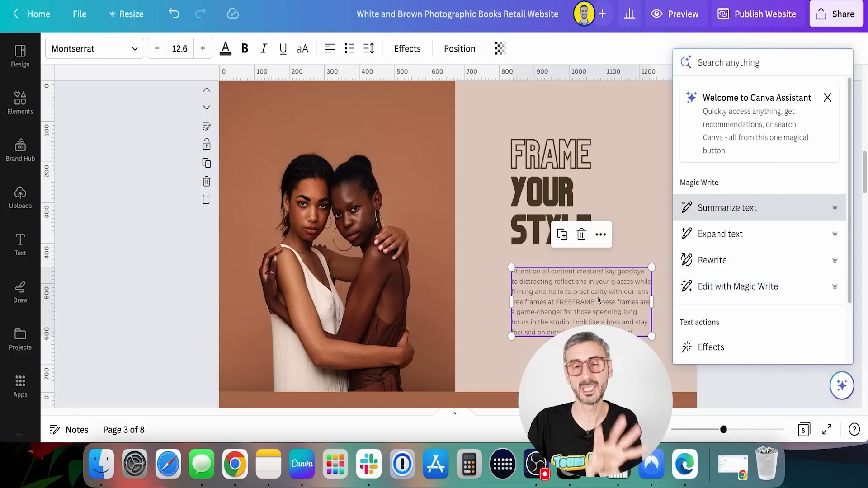
pyautogui.click(738, 286)
pyautogui.write("You are a conversion copywriter, re-write this paragraph to describe our lens-free glasses. These practical frames from Freeframe are the perfect fashion accessory for content creators who need to shoot videos and don't want to be bothered with the light reflecting in their glasses. Use a tone of voice that is smart, witty and sassy.")
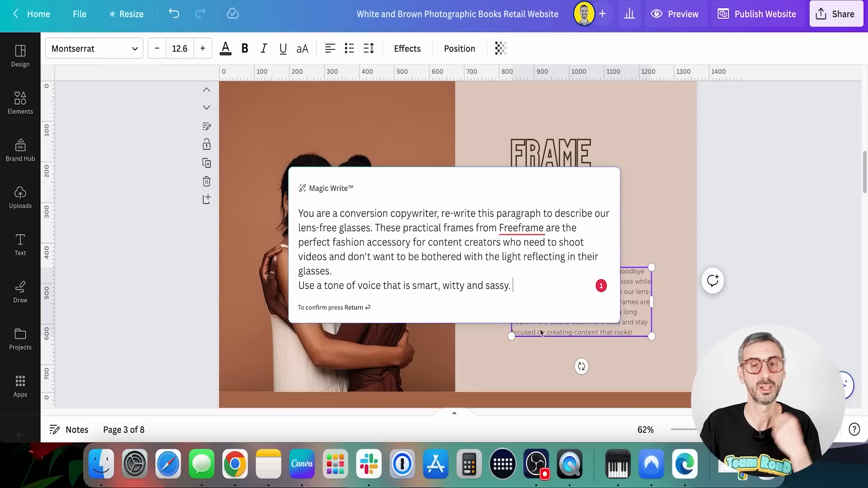
pyautogui.press('Escape')
# Review the quote, FREEFRAME specs, pricing variants, customer reviews and pre-order sections on pages 4 to 8, and recheck the page from the hero down.
pyautogui.scroll(-4, 588, 335)
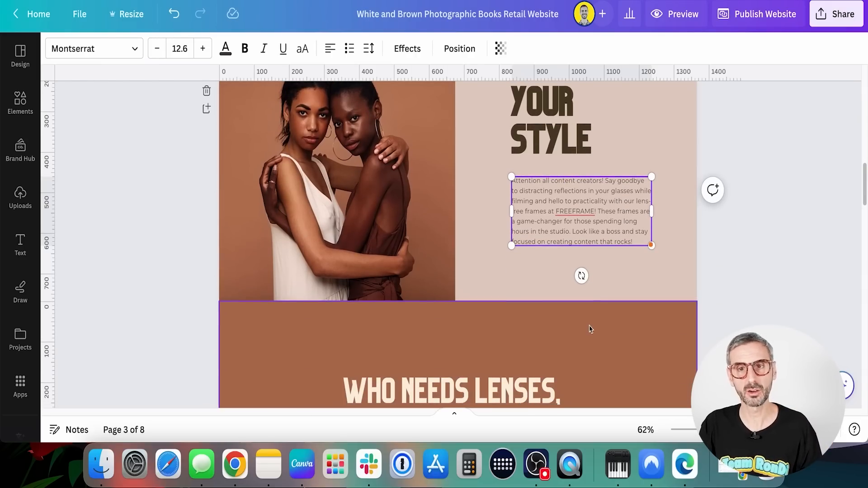
pyautogui.scroll(-6, 590, 328)
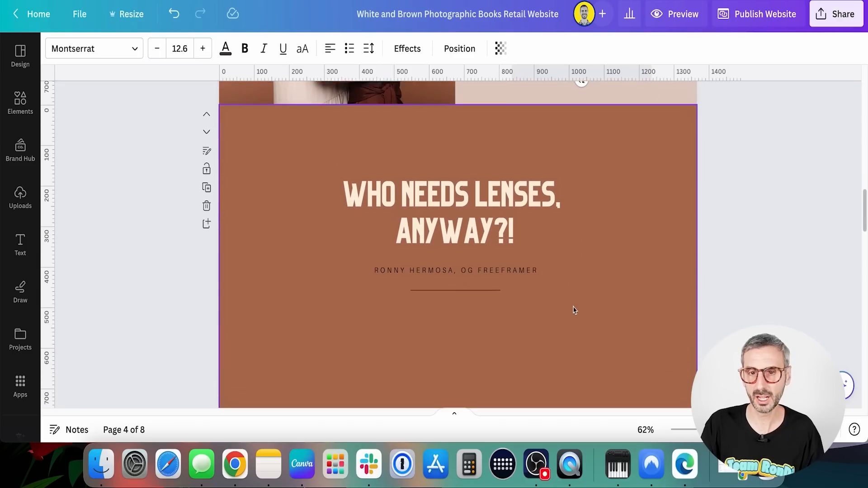
pyautogui.scroll(-1, 573, 309)
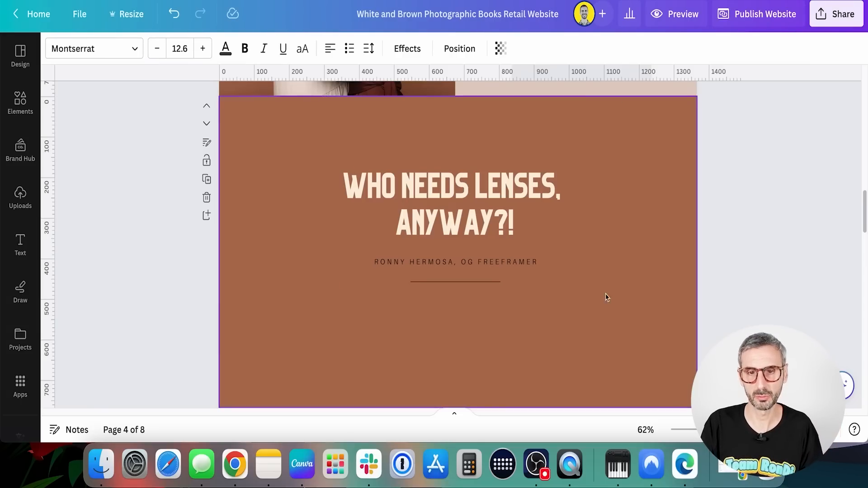
pyautogui.scroll(-10, 543, 296)
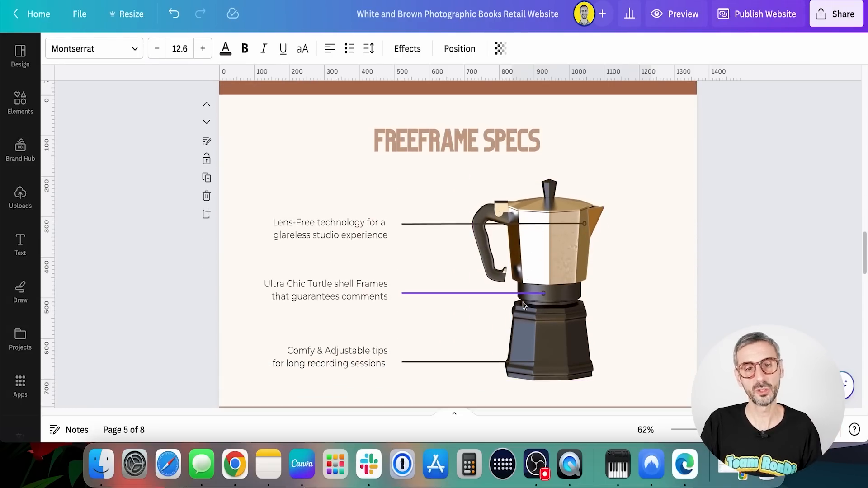
pyautogui.moveTo(341, 179); pyautogui.dragTo(311, 408)
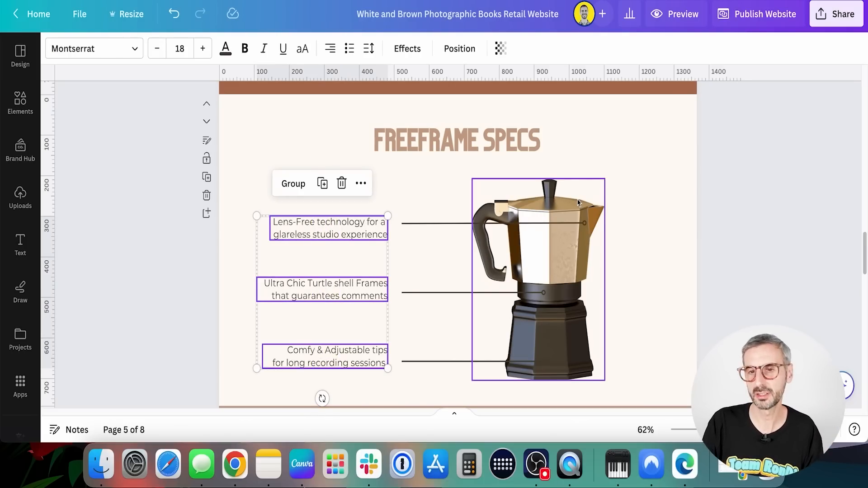
pyautogui.scroll(-10, 551, 258)
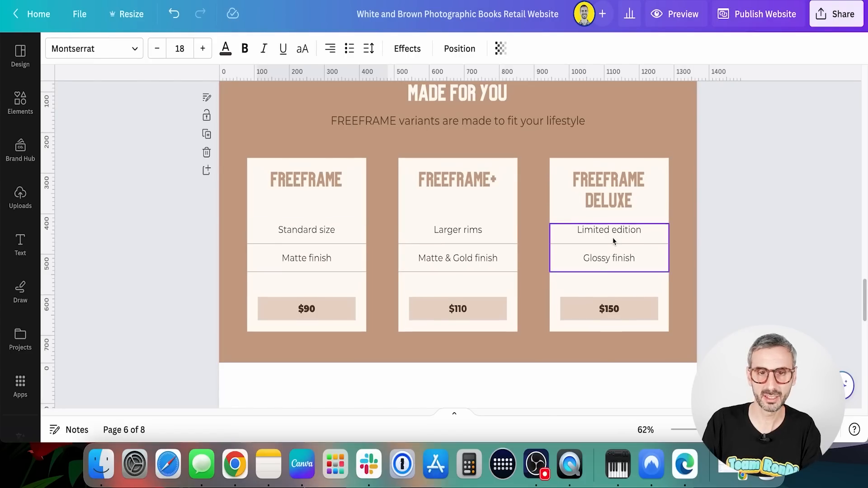
pyautogui.scroll(2, 502, 279)
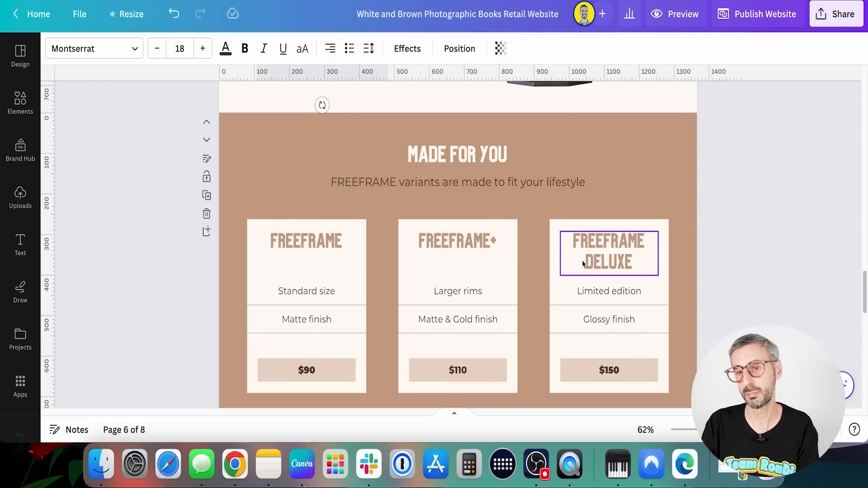
pyautogui.scroll(-1, 577, 270)
pyautogui.scroll(-10, 577, 270)
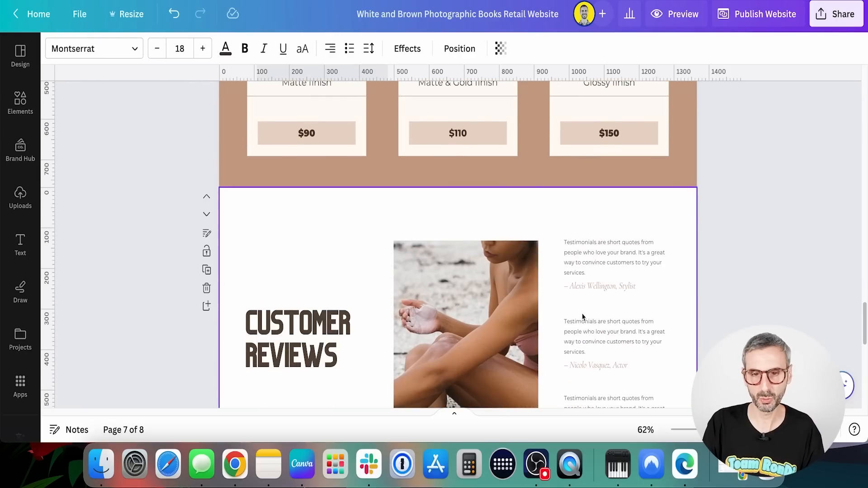
pyautogui.scroll(3, 310, 276)
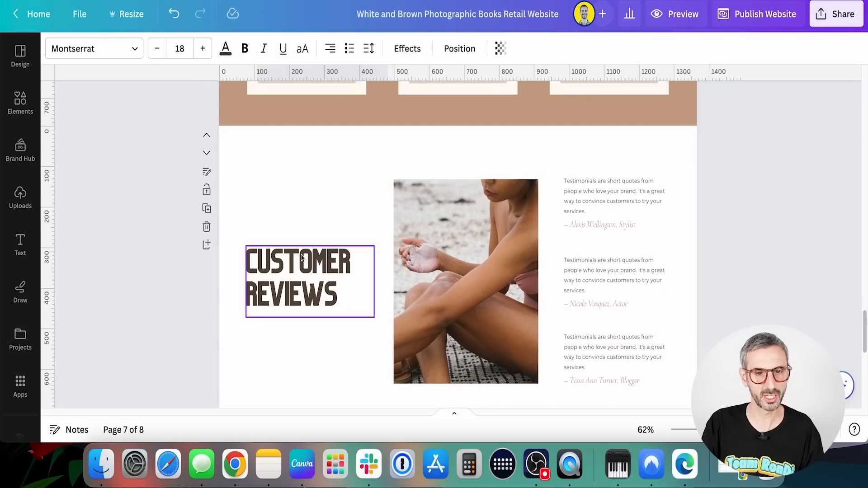
pyautogui.scroll(-3, 588, 298)
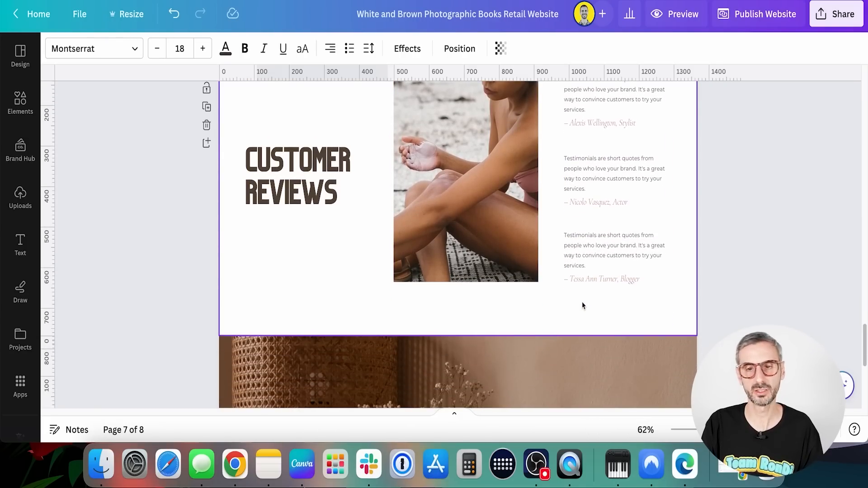
pyautogui.scroll(-5, 577, 307)
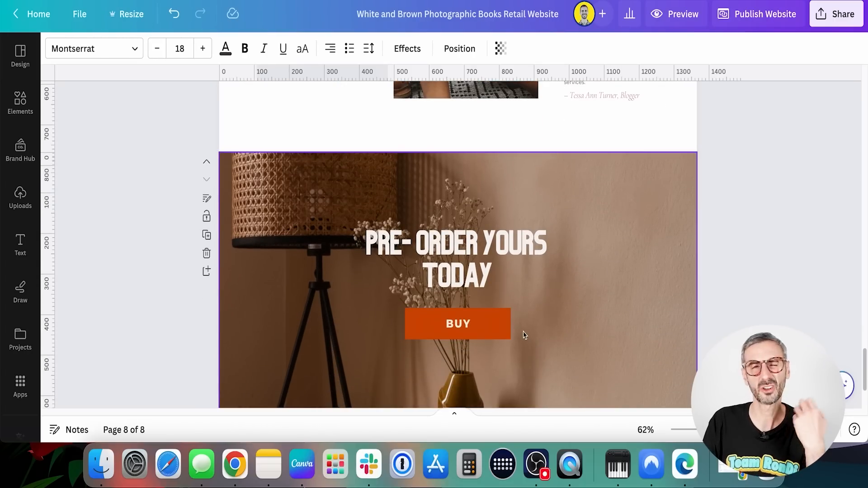
pyautogui.scroll(-1, 527, 337)
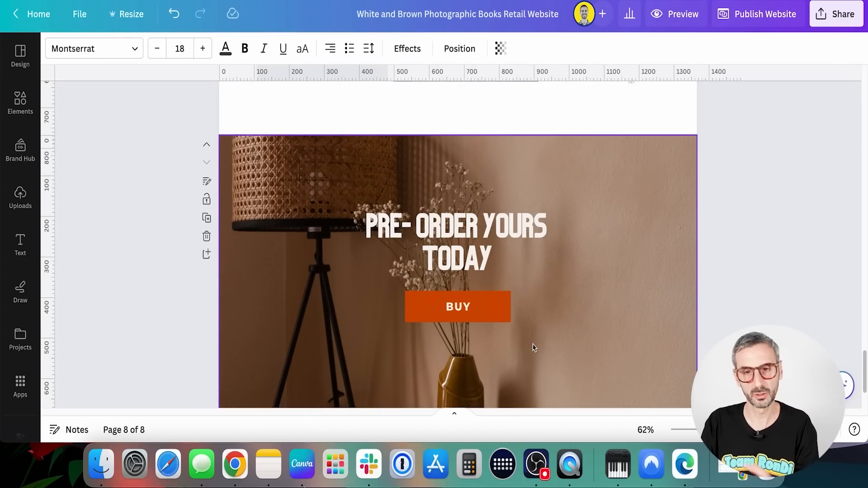
pyautogui.scroll(-1, 534, 347)
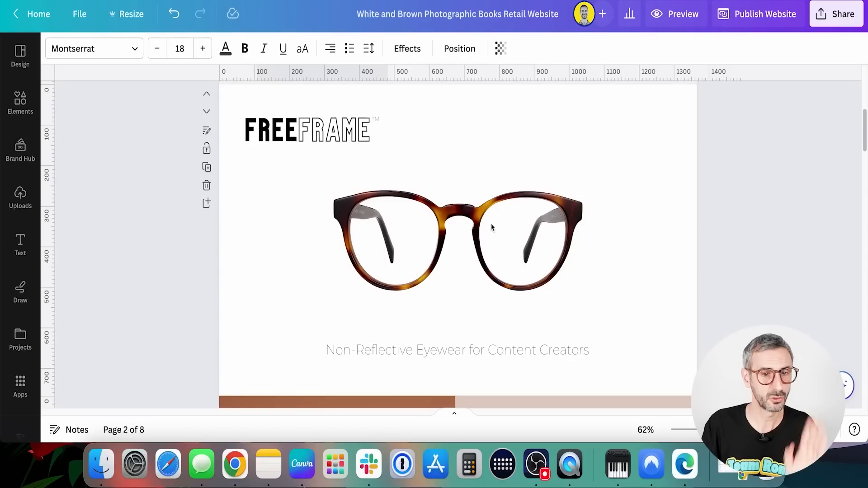
pyautogui.scroll(-15, 430, 348)
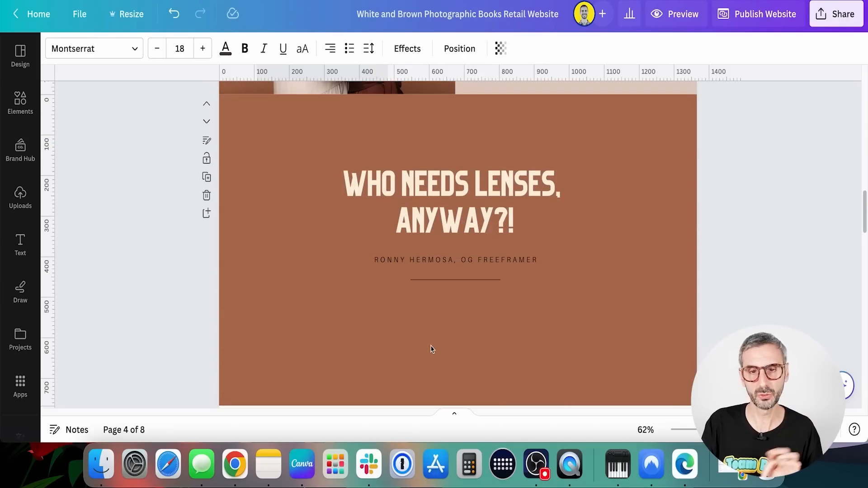
# Insert the blue-background photo of the frowning man shrugging with both palms up from the 2023 portrait folder onto the page 4 quote section.
pyautogui.scroll(-3, 430, 348)
pyautogui.scroll(4, 510, 251)
pyautogui.scroll(-2, 537, 413)
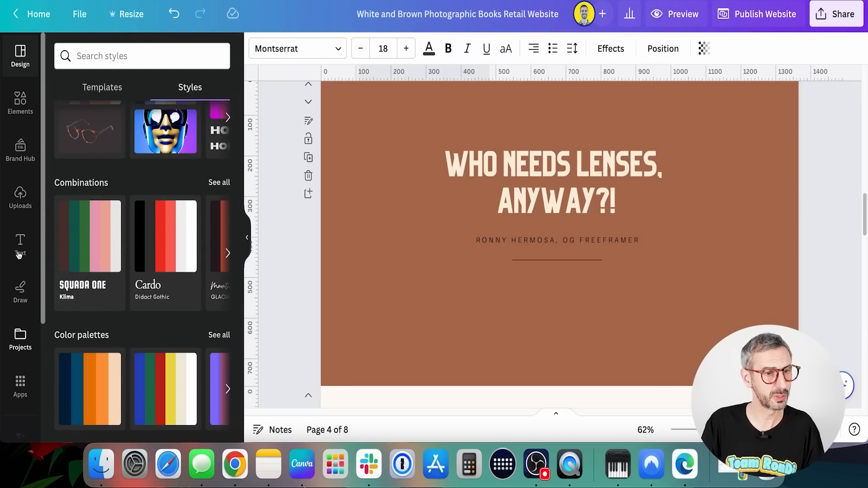
pyautogui.scroll(-5, 20, 294)
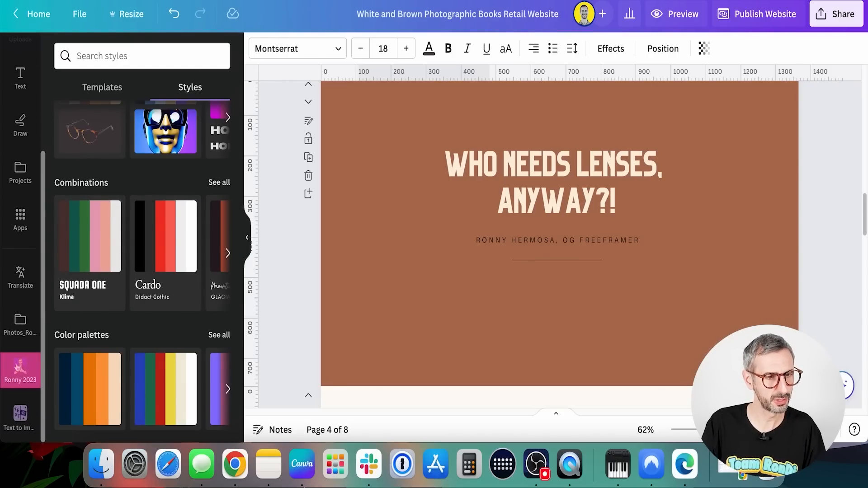
pyautogui.click(20, 369)
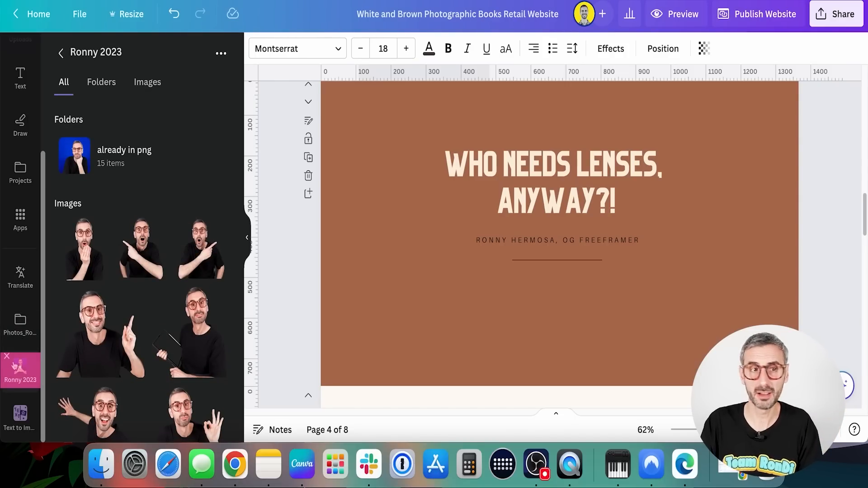
pyautogui.scroll(-10, 173, 358)
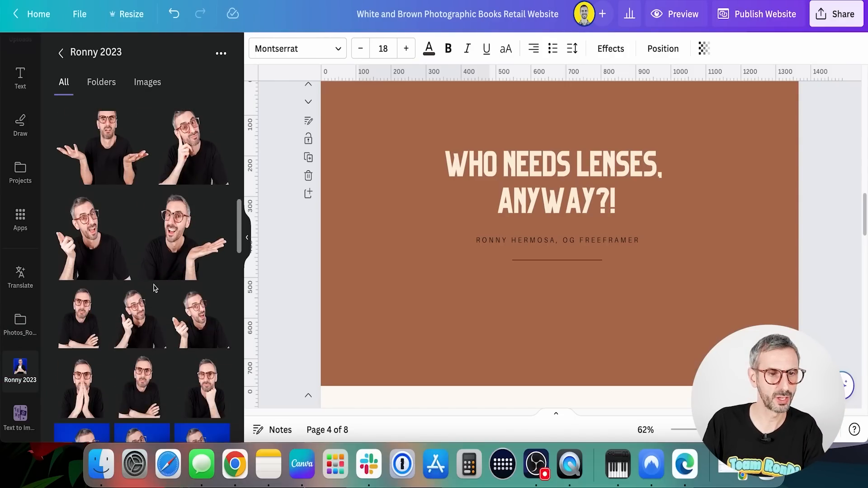
pyautogui.scroll(-10, 170, 316)
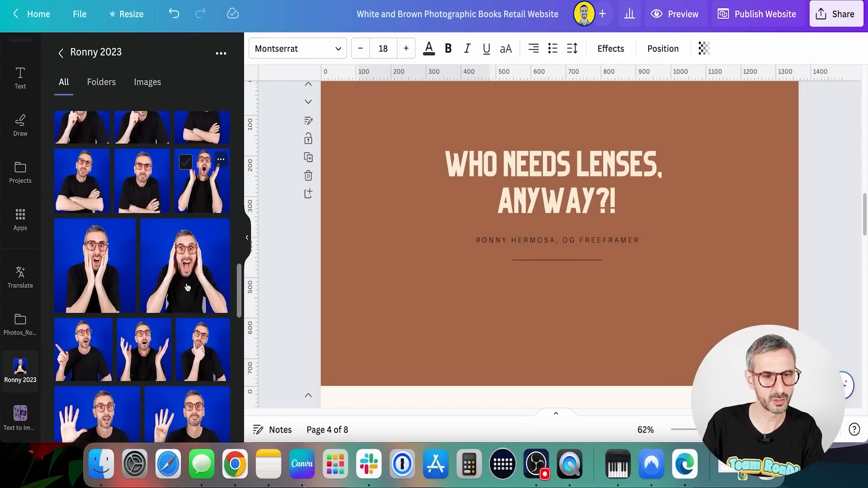
pyautogui.scroll(-10, 167, 256)
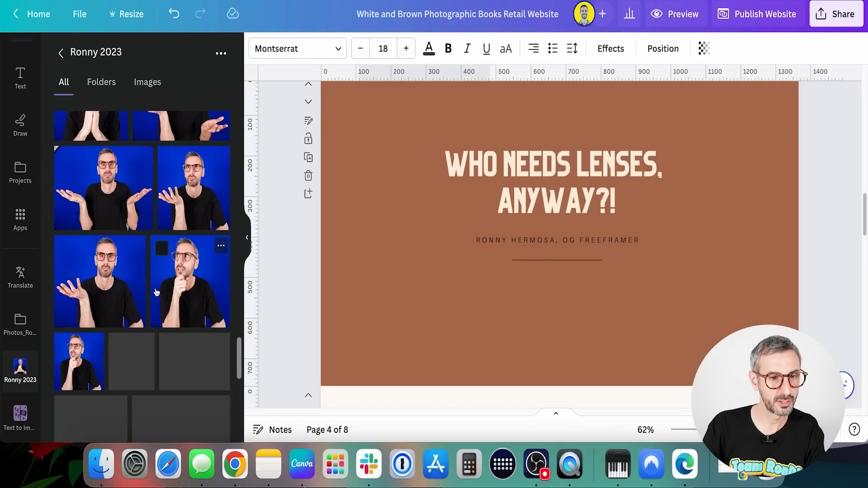
pyautogui.scroll(-10, 163, 300)
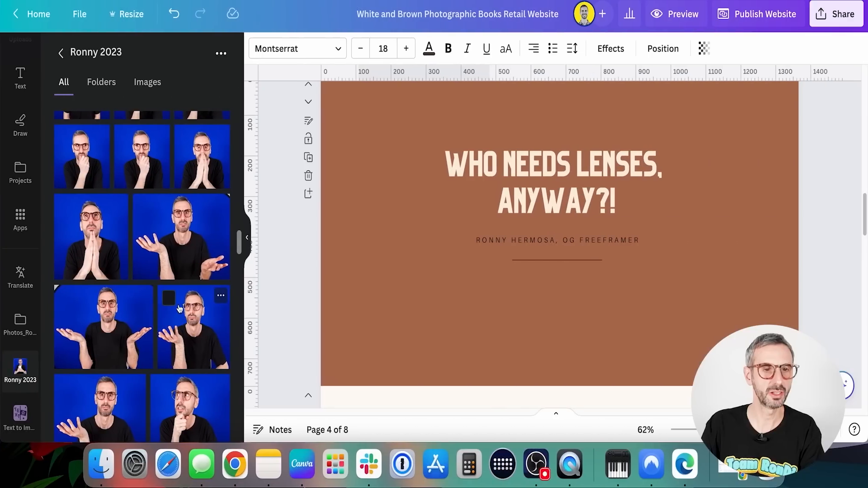
pyautogui.click(183, 255)
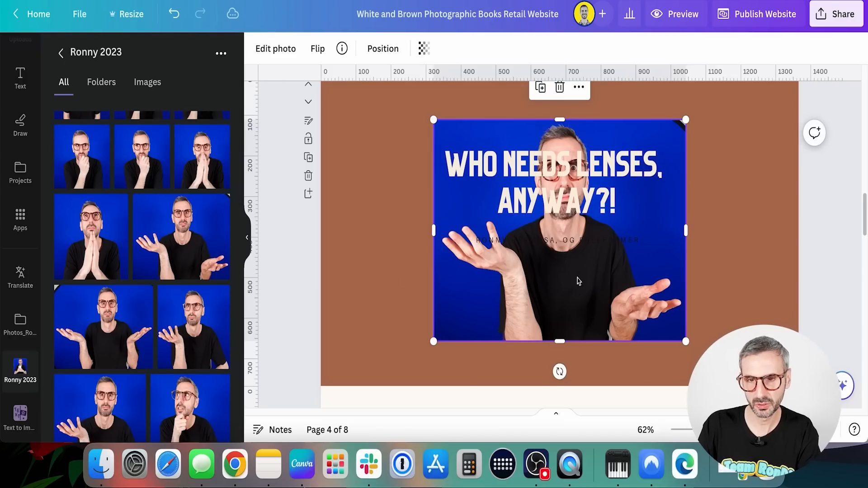
# Move the shrugging man's photo to the lower-right corner of page 4 and remove its blue background.
pyautogui.moveTo(586, 285); pyautogui.dragTo(714, 327)
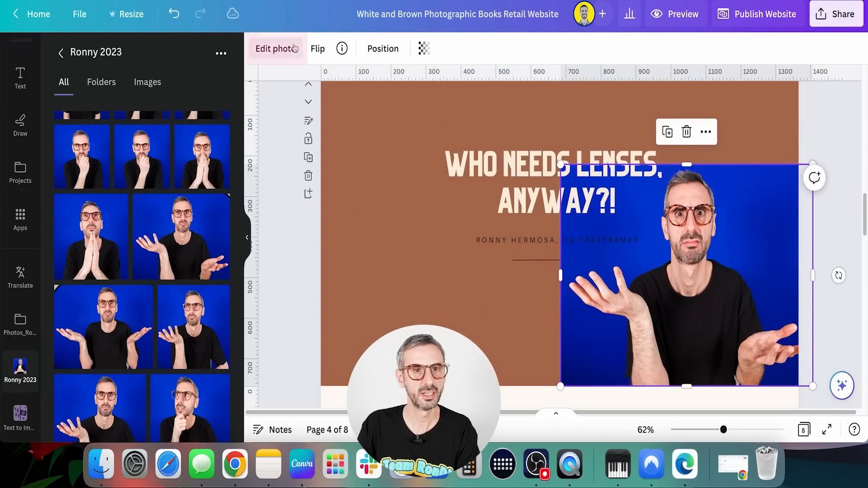
pyautogui.click(276, 49)
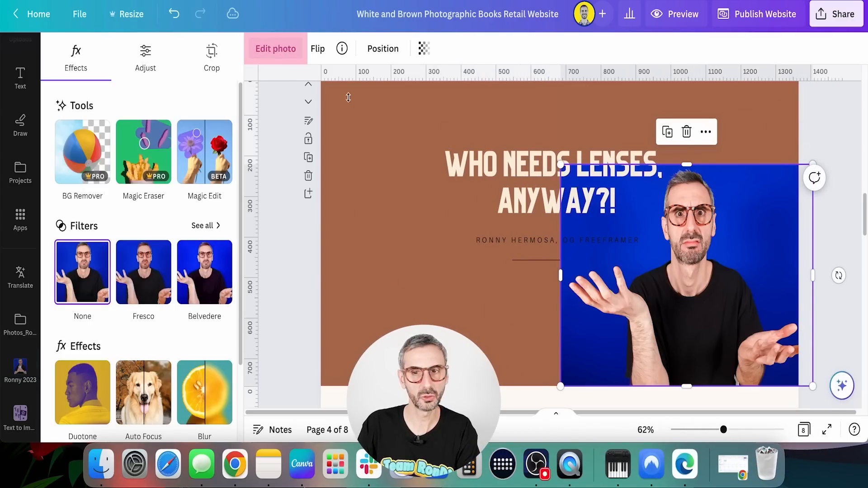
pyautogui.click(93, 156)
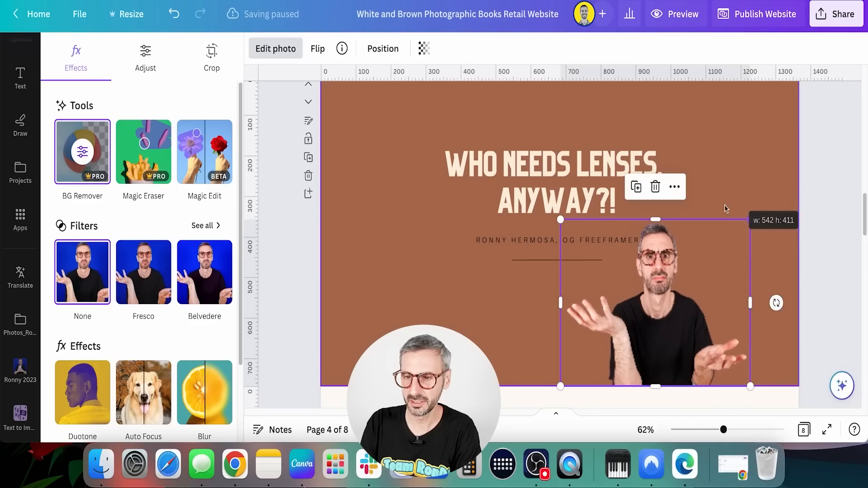
# Enlarge the cut-out man and fit him into page 4's lower-right corner, standing on the bottom edge with the frame slightly past the right edge.
pyautogui.moveTo(657, 325); pyautogui.dragTo(681, 325)
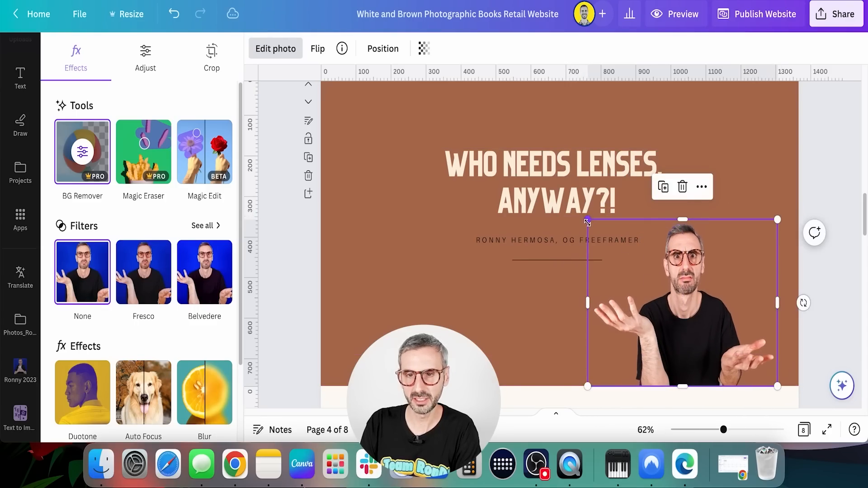
pyautogui.moveTo(586, 219); pyautogui.dragTo(534, 160)
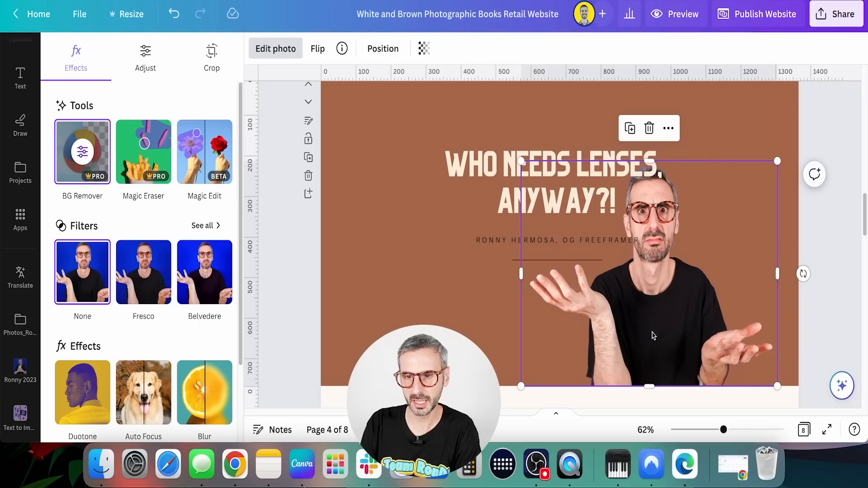
pyautogui.moveTo(663, 333); pyautogui.dragTo(678, 332)
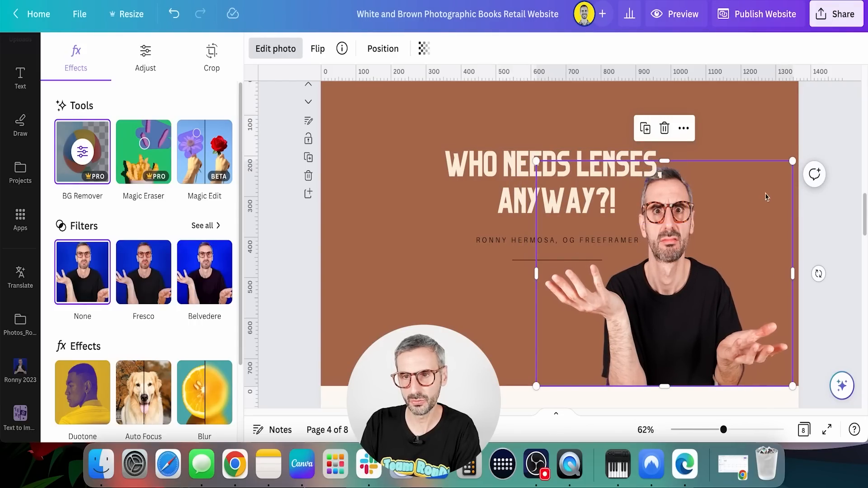
pyautogui.moveTo(798, 150); pyautogui.dragTo(799, 151)
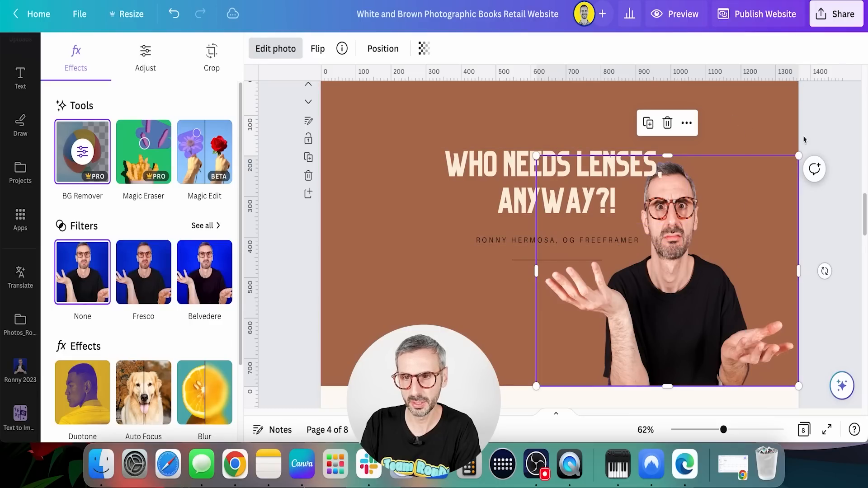
pyautogui.moveTo(799, 157); pyautogui.dragTo(810, 142)
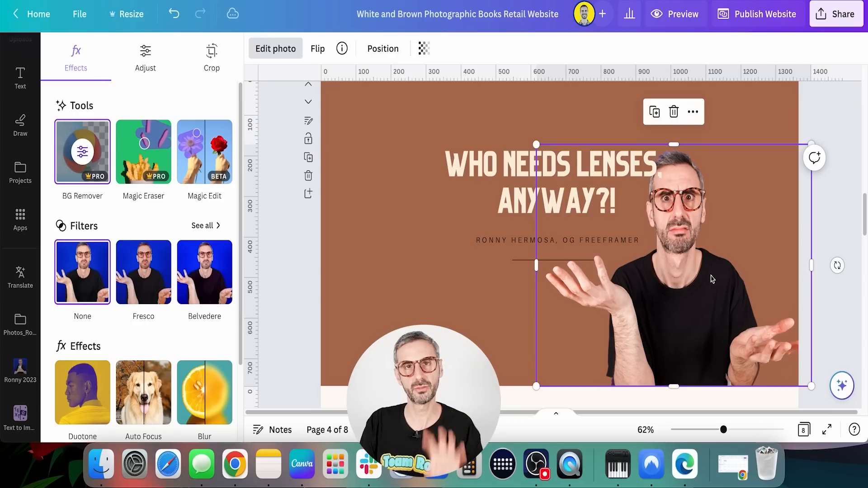
# Bring the cut-out photo of the man in front of all other layers in the "Who needs lenses, anyway?!" section.
pyautogui.click(383, 48)
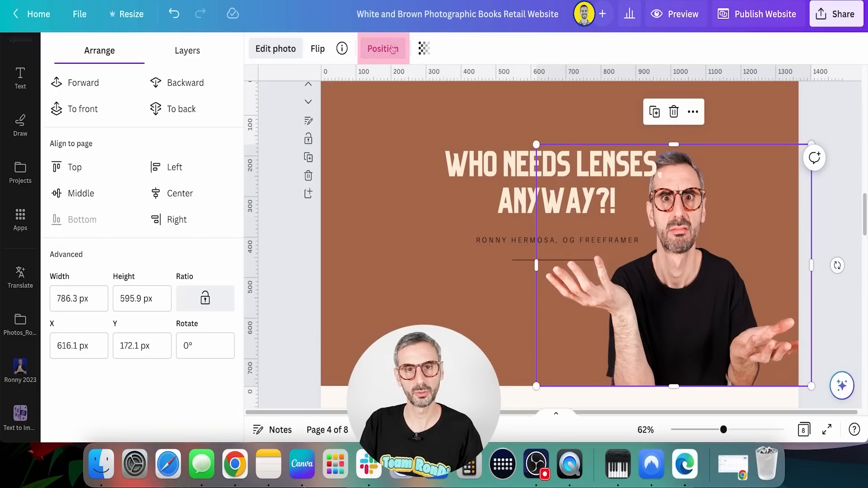
pyautogui.click(187, 50)
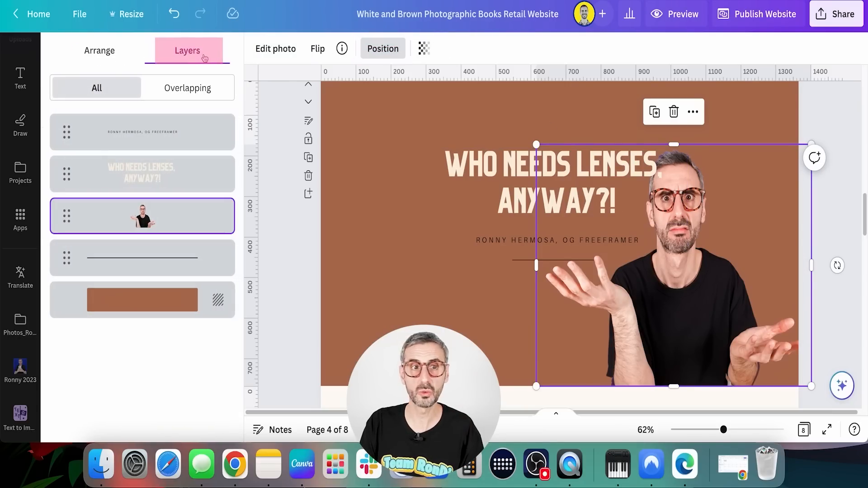
pyautogui.moveTo(67, 216); pyautogui.dragTo(64, 113)
pyautogui.press('Escape')
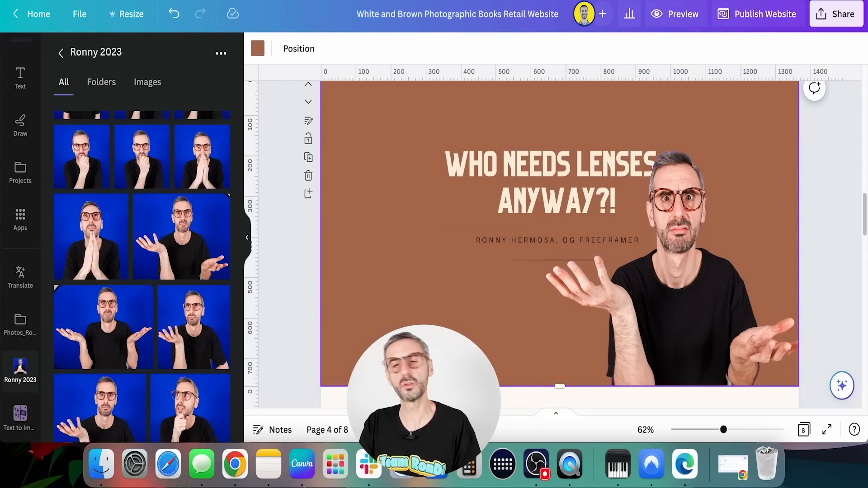
# Nudge the cut-out photo of the man and settle it back flush with the section's lower edge.
pyautogui.click(753, 342)
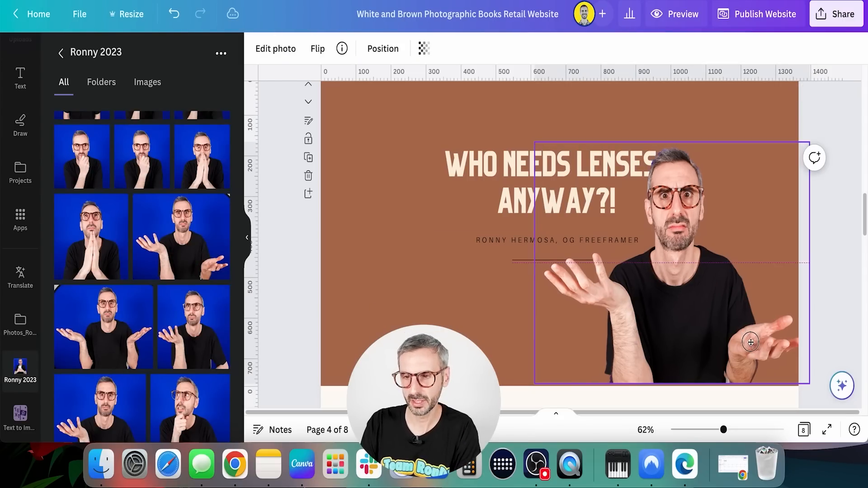
pyautogui.moveTo(753, 342); pyautogui.dragTo(753, 346)
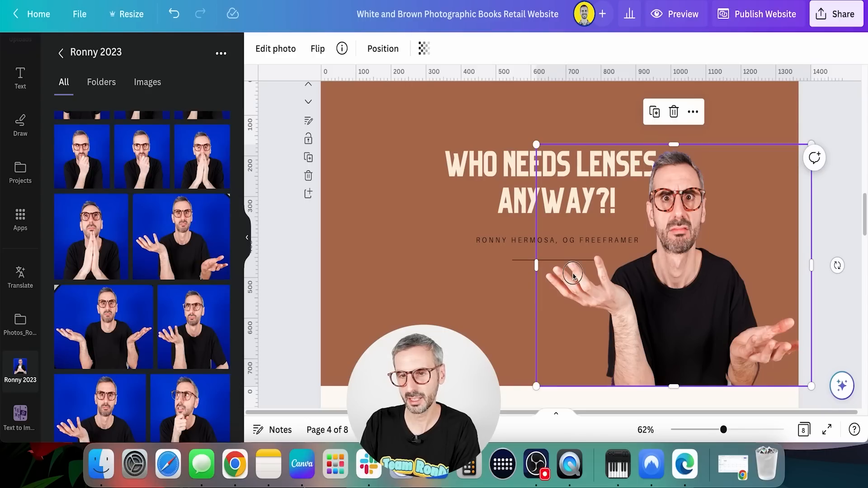
pyautogui.click(430, 269)
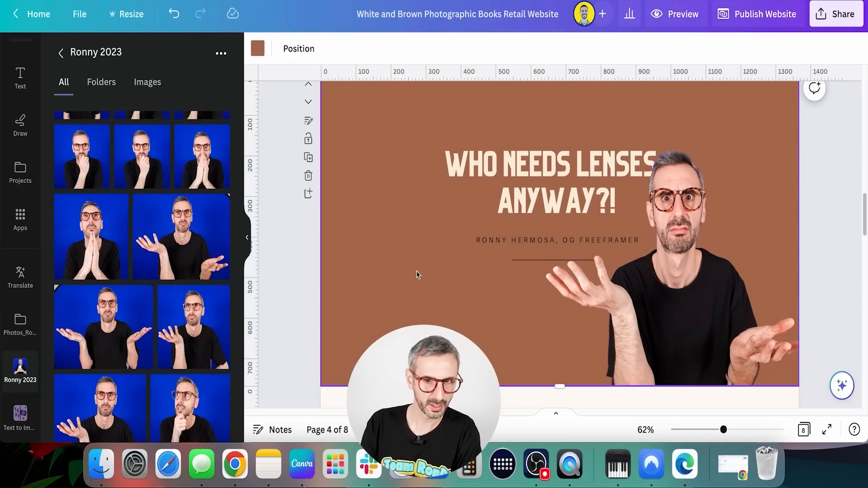
# Delete the moka pot image from the Freeframe Specs section.
pyautogui.scroll(-2, 748, 157)
pyautogui.scroll(-10, 723, 226)
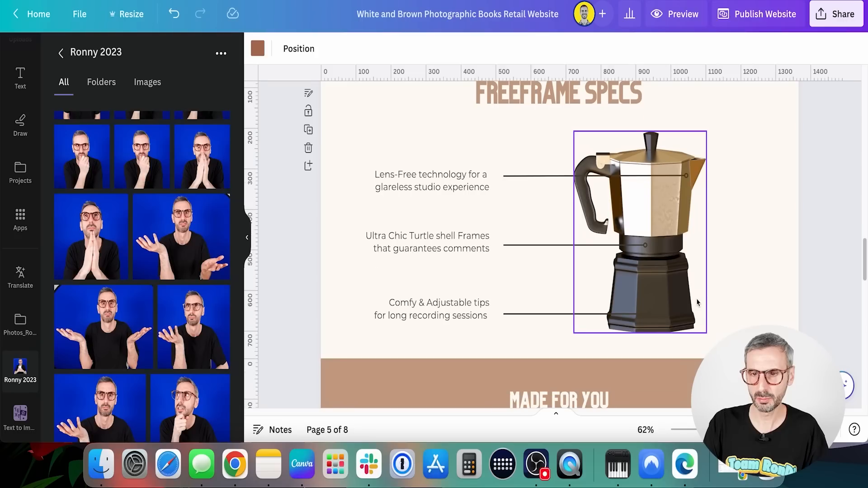
pyautogui.click(689, 324)
pyautogui.press('Delete')
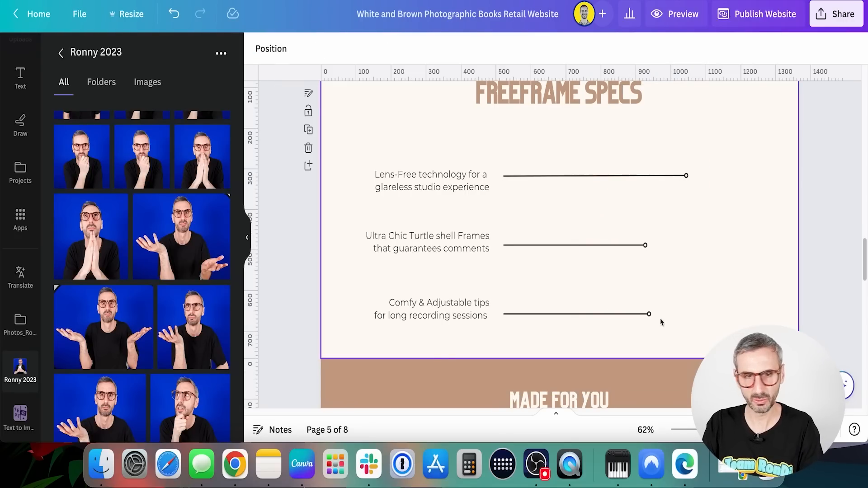
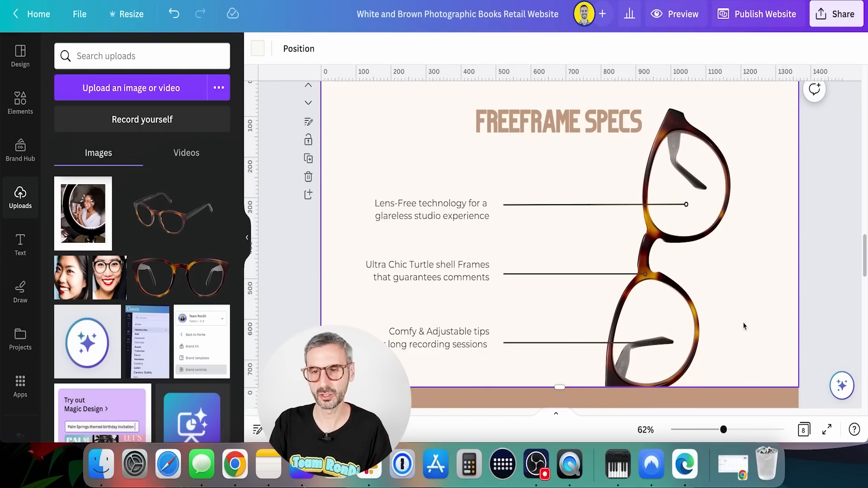
# Nudge the rotated tortoiseshell glasses image slightly to the right in the Freeframe Specs section.
pyautogui.scroll(2, 742, 314)
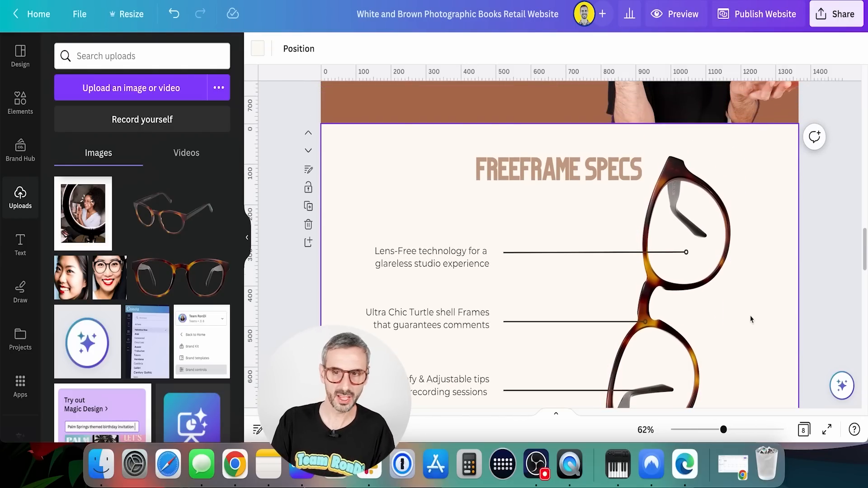
pyautogui.click(711, 313)
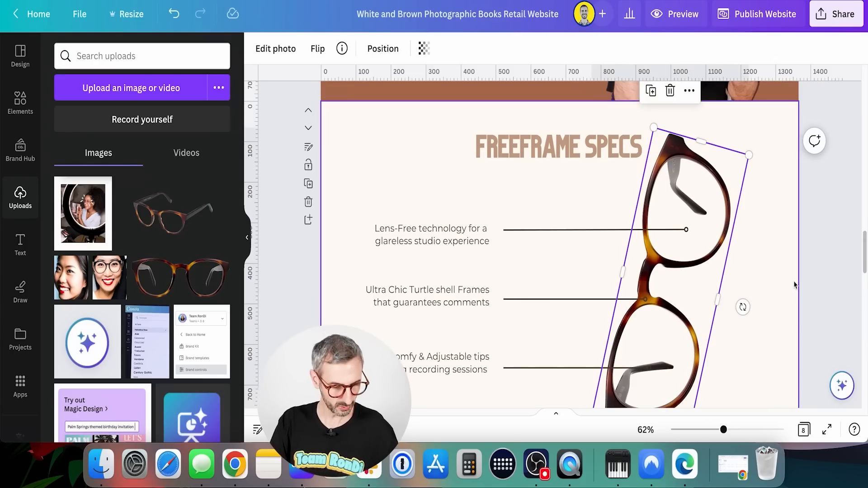
pyautogui.hotkey('shift', 'Right')
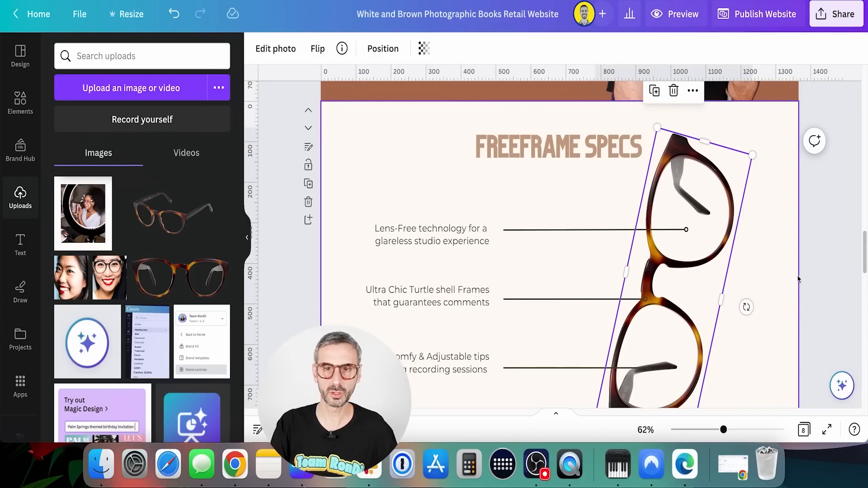
pyautogui.click(472, 199)
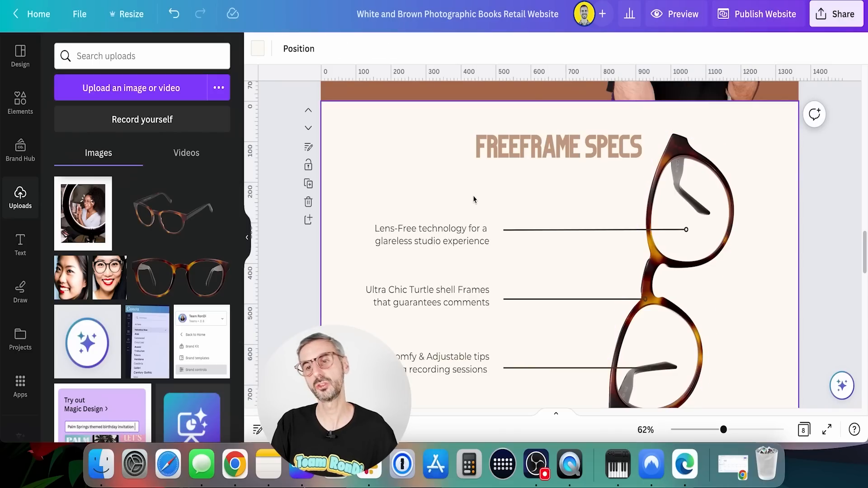
# Remove the lamp-and-vase background photo from the Pre-order section on page 8 and set its background to the light brown document colour.
pyautogui.scroll(-2, 474, 199)
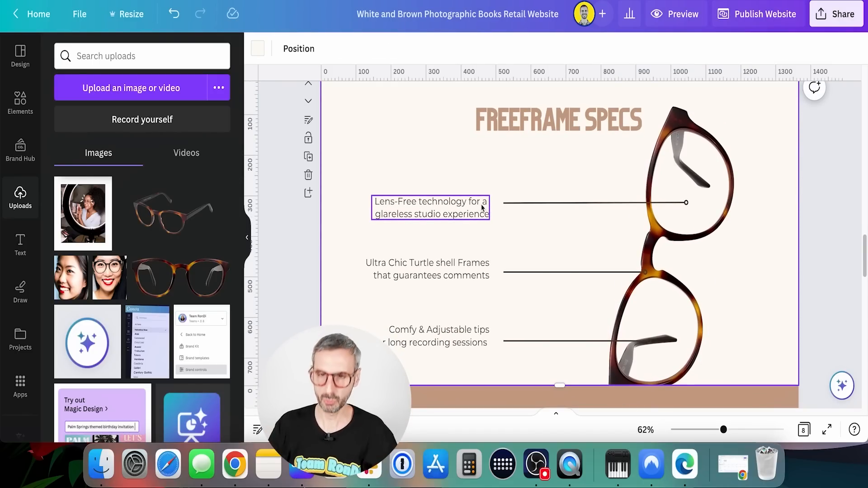
pyautogui.scroll(-10, 677, 337)
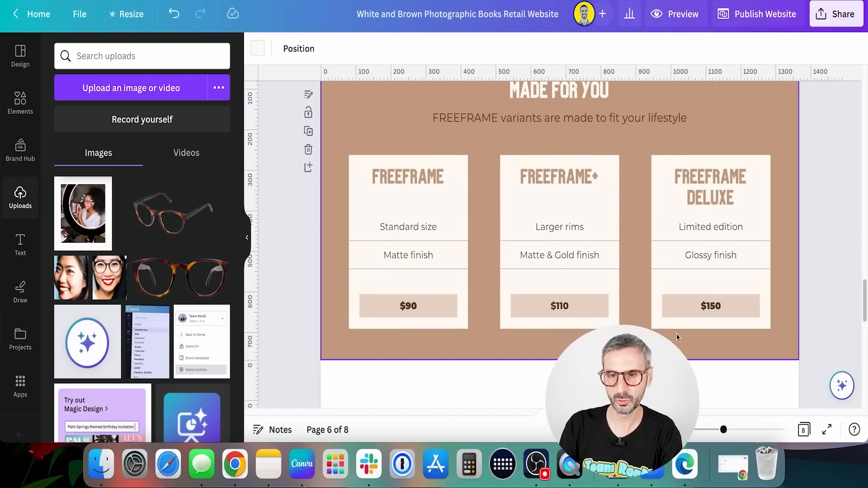
pyautogui.scroll(-10, 676, 336)
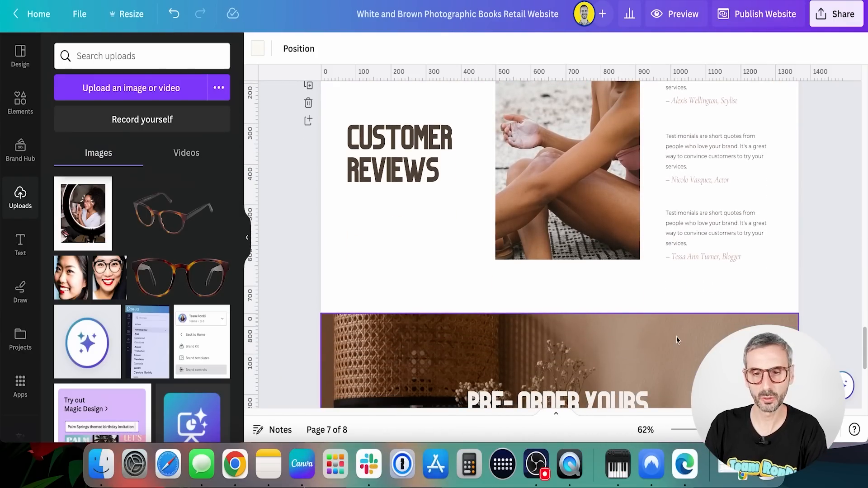
pyautogui.scroll(-8, 676, 340)
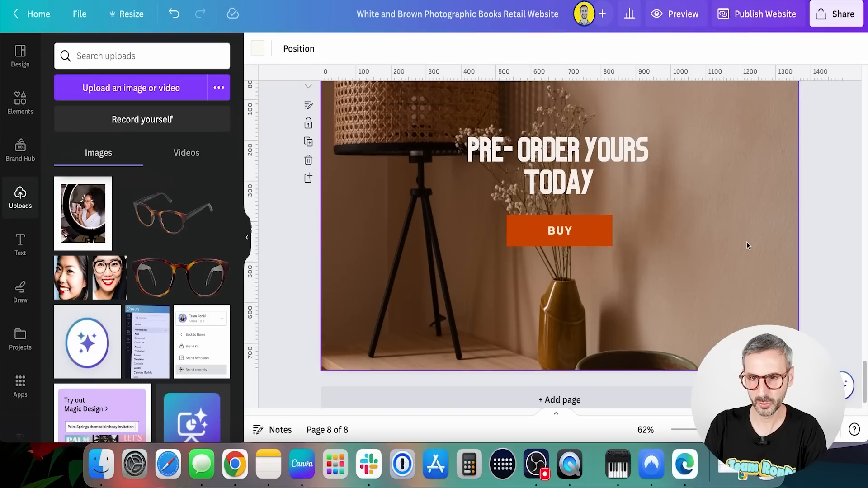
pyautogui.scroll(1, 744, 235)
pyautogui.click(746, 152)
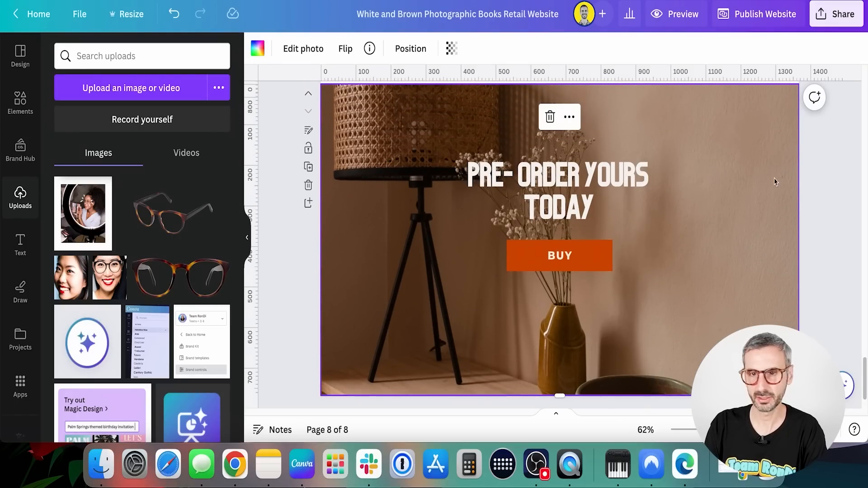
pyautogui.scroll(2, 436, 286)
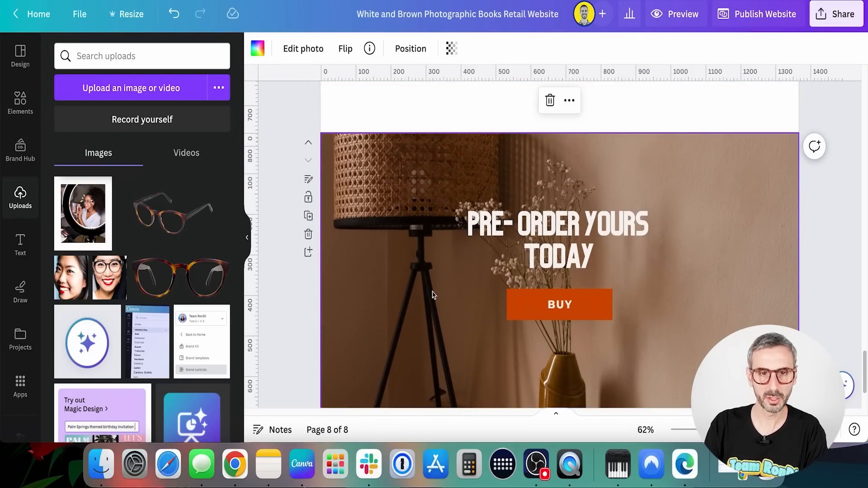
pyautogui.scroll(-1, 427, 292)
pyautogui.press('Delete')
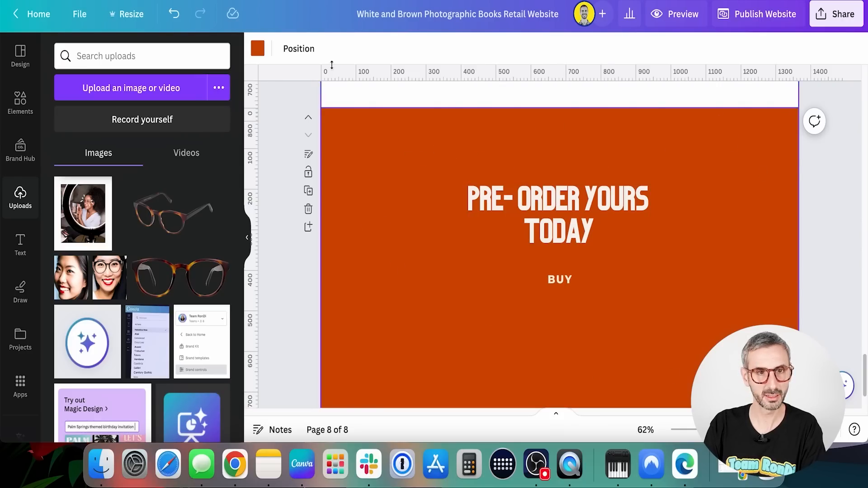
pyautogui.click(257, 48)
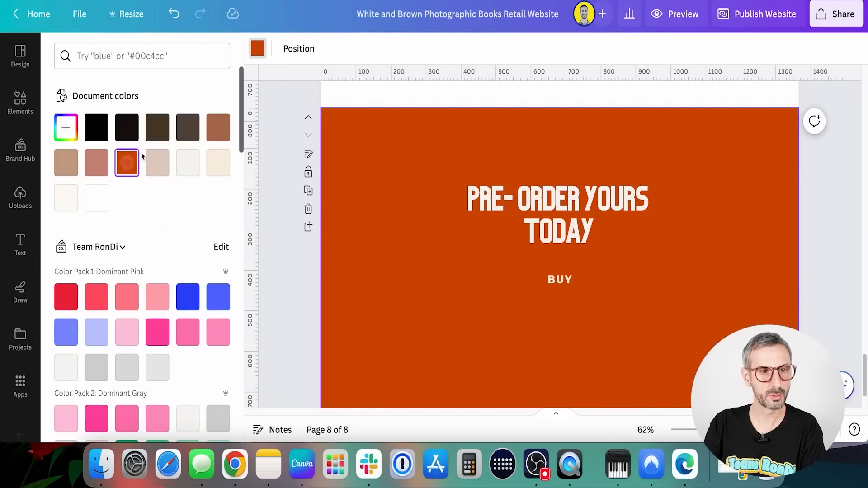
pyautogui.click(66, 164)
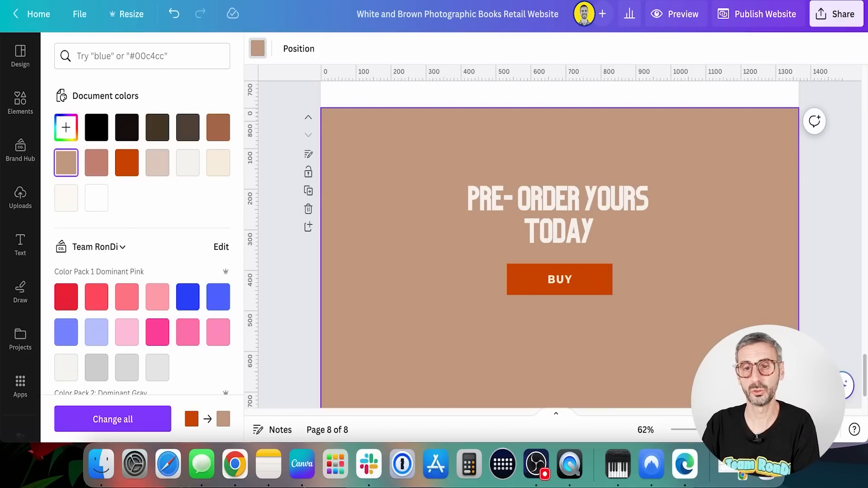
# Add the recently used photo of the man beside a camera to the Pre-order section and enlarge it to cover the whole page.
pyautogui.click(19, 102)
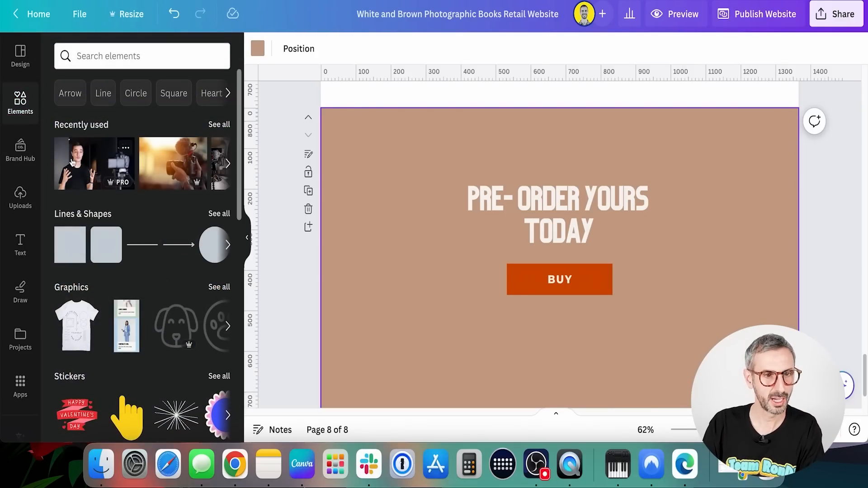
pyautogui.click(72, 160)
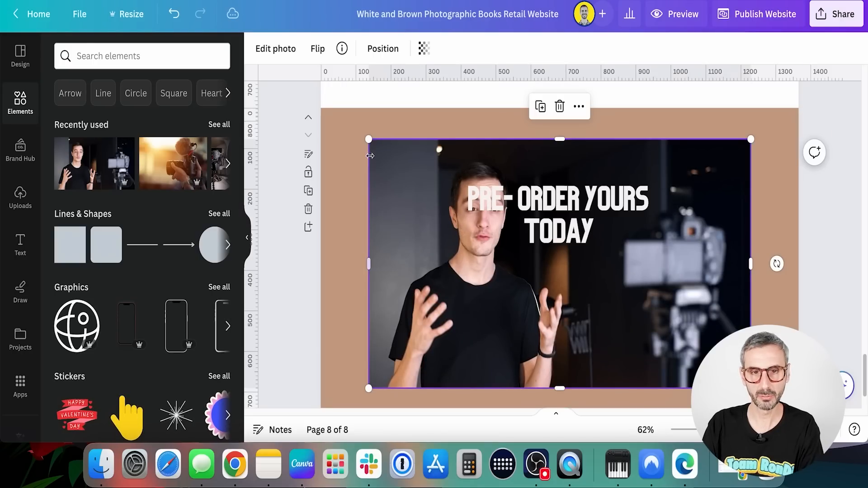
pyautogui.moveTo(368, 141); pyautogui.dragTo(321, 108)
pyautogui.moveTo(750, 388); pyautogui.dragTo(796, 424)
pyautogui.scroll(-3, 773, 330)
pyautogui.scroll(4, 742, 310)
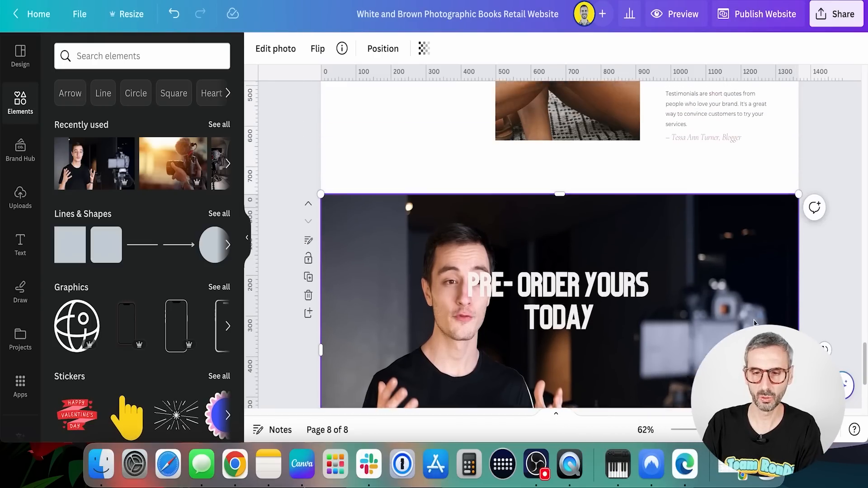
pyautogui.scroll(-4, 733, 306)
pyautogui.scroll(3, 473, 336)
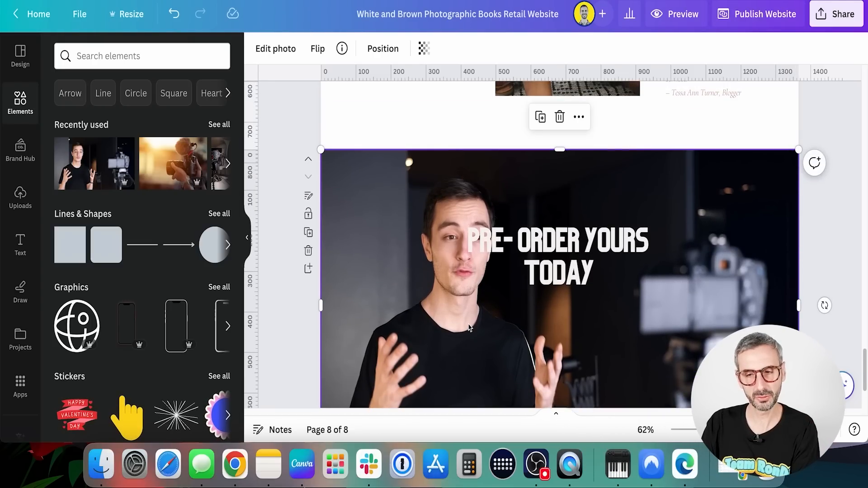
# Flip the photo in the Pre-order section horizontally so the man stands on the right.
pyautogui.click(318, 50)
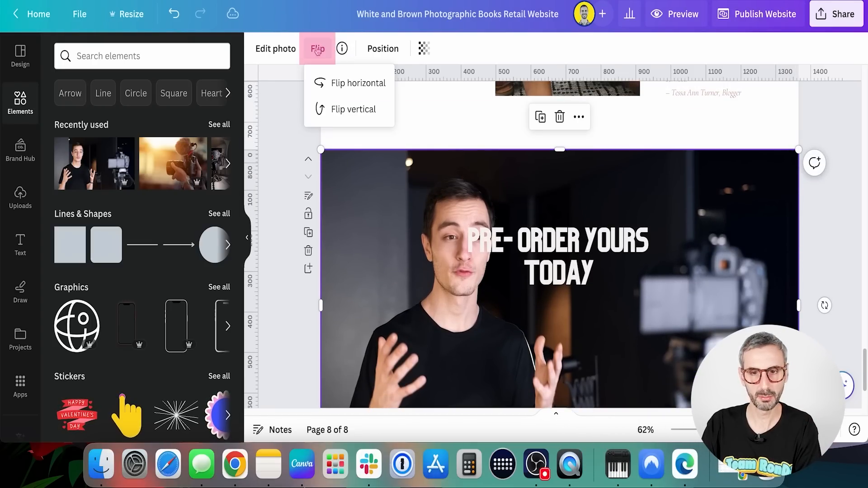
pyautogui.click(339, 91)
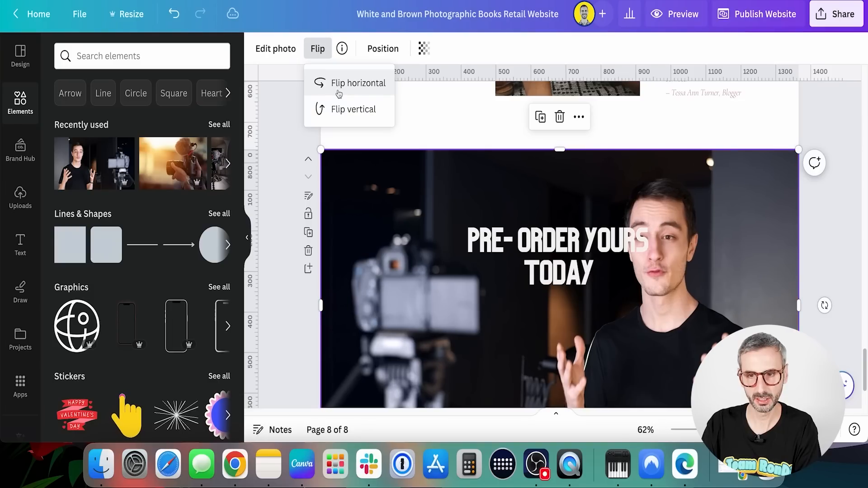
pyautogui.scroll(-2, 750, 300)
# Crop the Pre-order photo by enlarging it within its frame and shifting it so the man's face clears the heading.
pyautogui.click(721, 290)
pyautogui.doubleClick(719, 289)
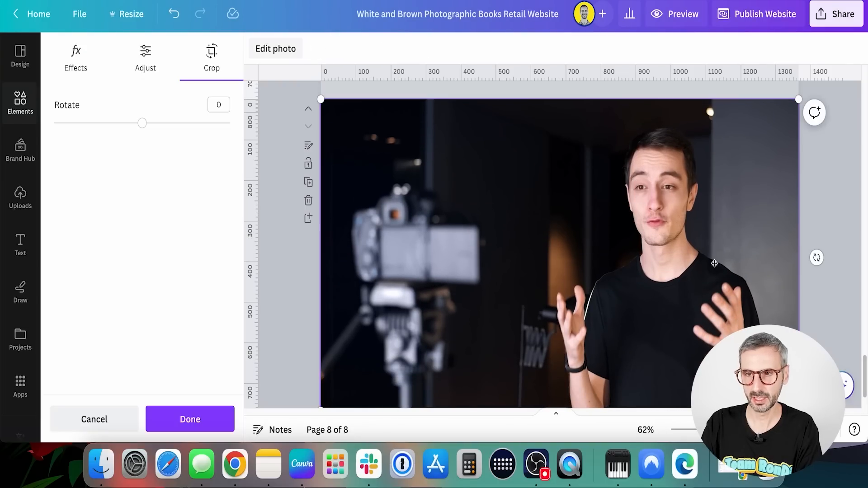
pyautogui.click(834, 217)
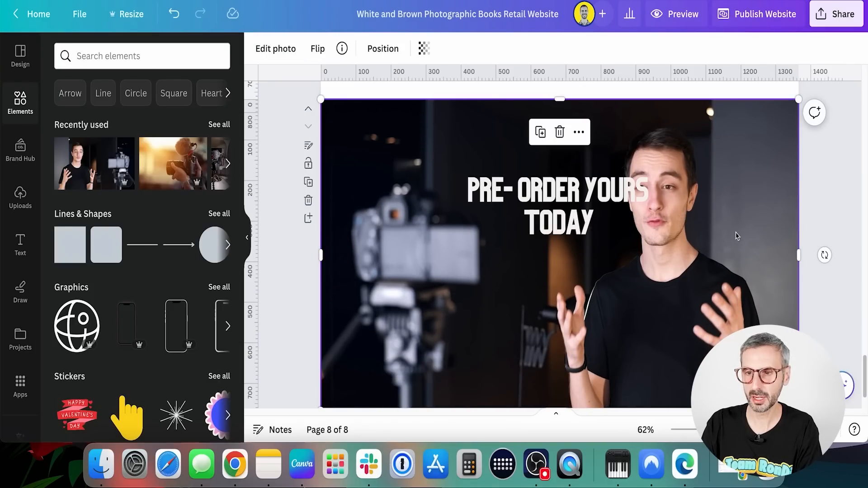
pyautogui.doubleClick(738, 231)
pyautogui.moveTo(802, 95); pyautogui.dragTo(866, 59)
pyautogui.moveTo(721, 209); pyautogui.dragTo(704, 276)
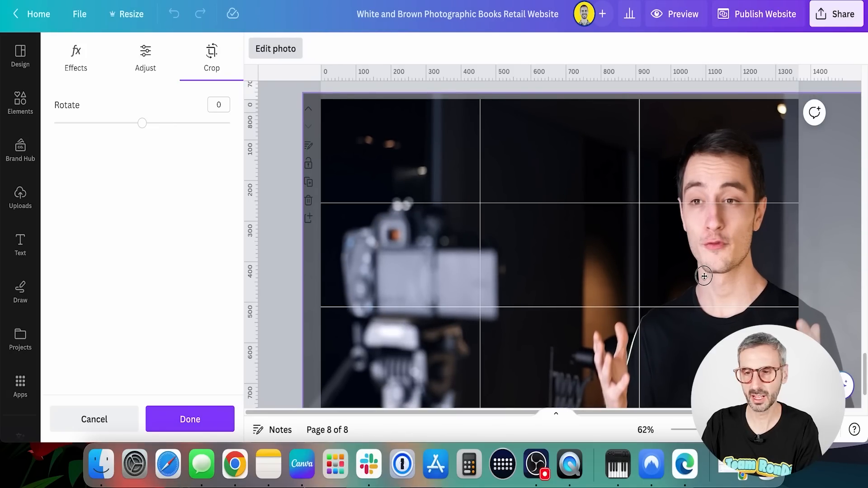
pyautogui.moveTo(704, 276); pyautogui.dragTo(704, 276)
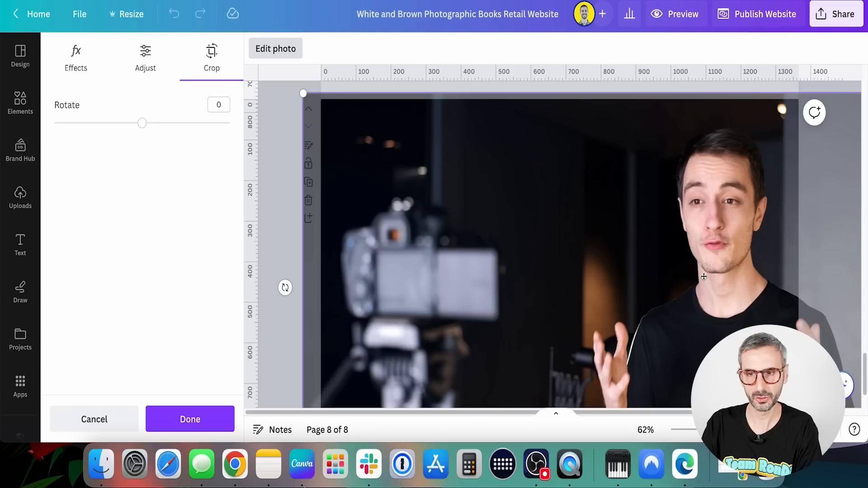
pyautogui.click(208, 420)
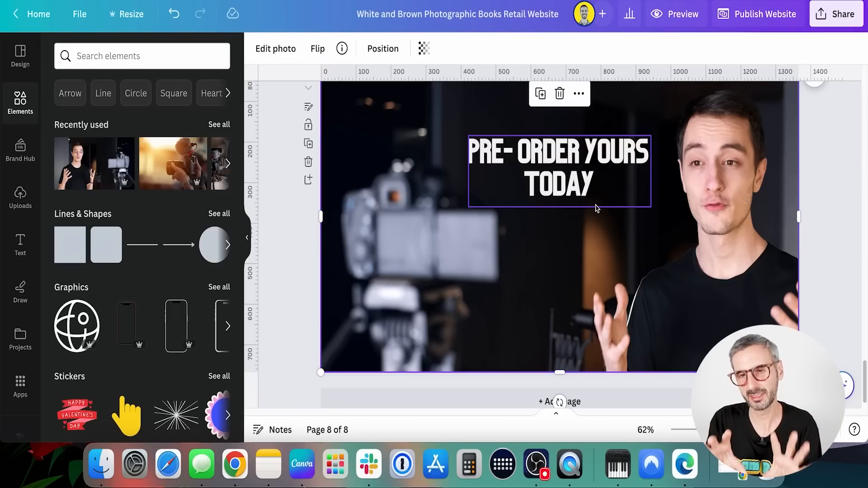
# Move the man-and-camera photo layer beneath the BUY button in the Pre-order section, keeping it above the brown background.
pyautogui.click(477, 313)
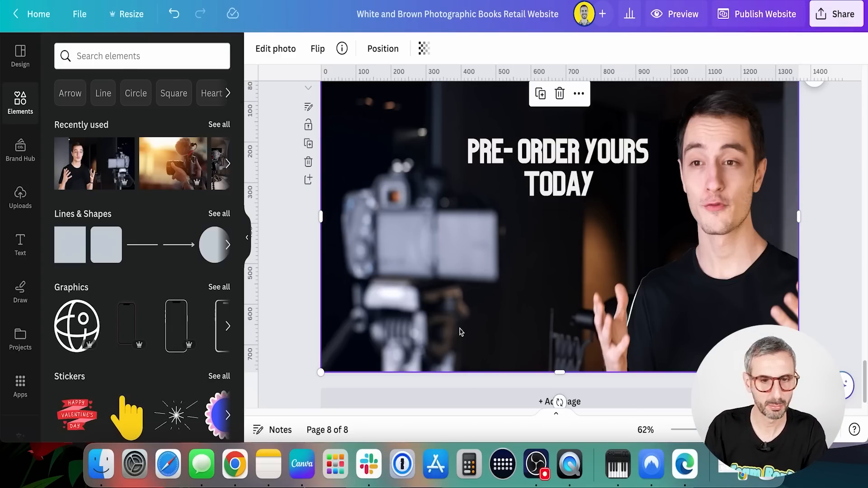
pyautogui.click(392, 49)
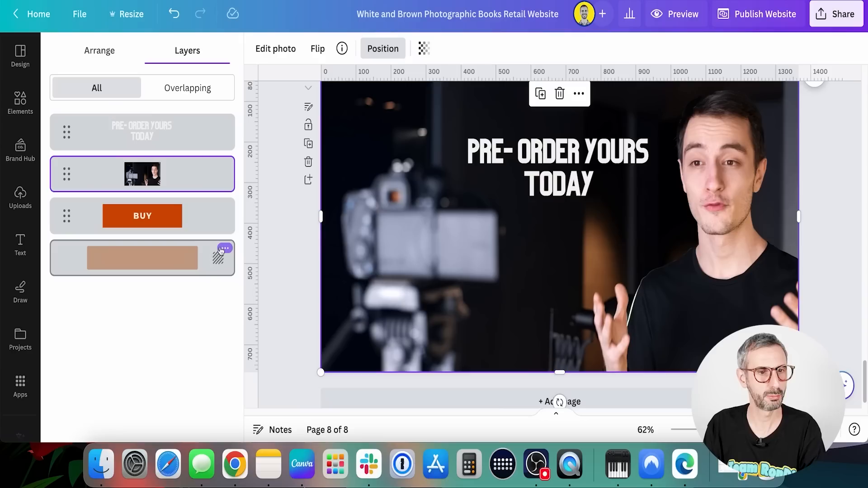
pyautogui.moveTo(174, 174); pyautogui.dragTo(185, 242)
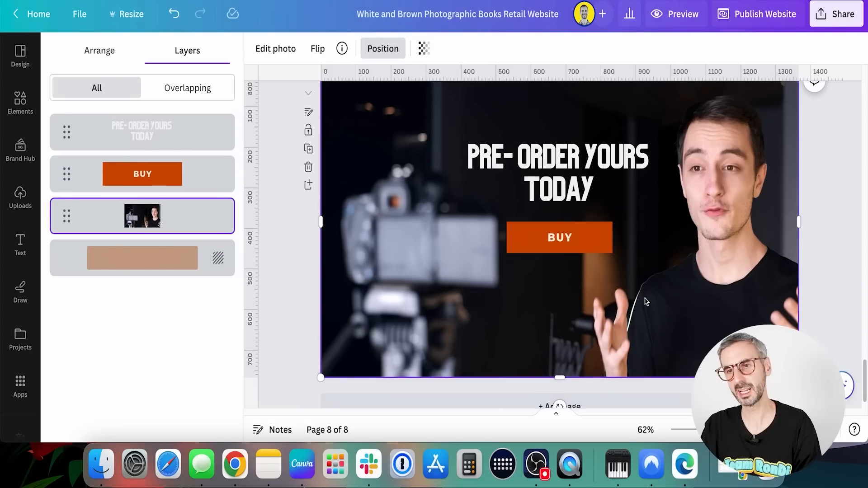
pyautogui.scroll(2, 655, 257)
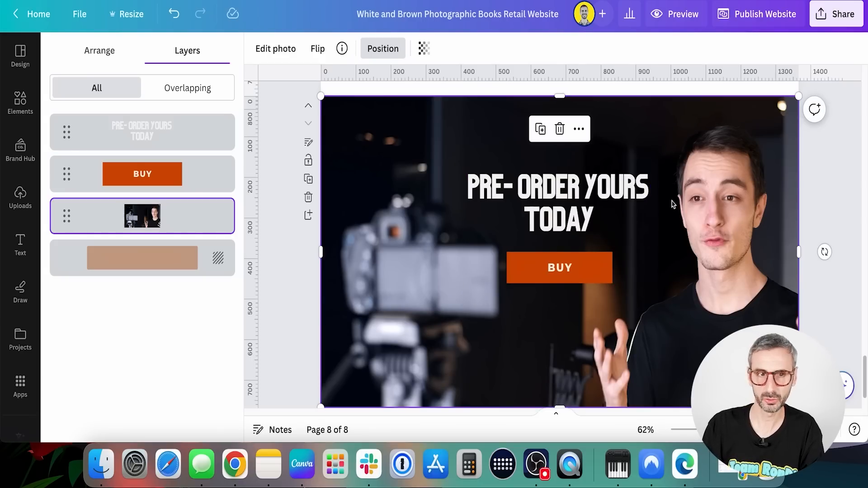
# Mute the Pre-order photo's colours by setting its vibrance to -54 and saturation to -48.
pyautogui.click(277, 51)
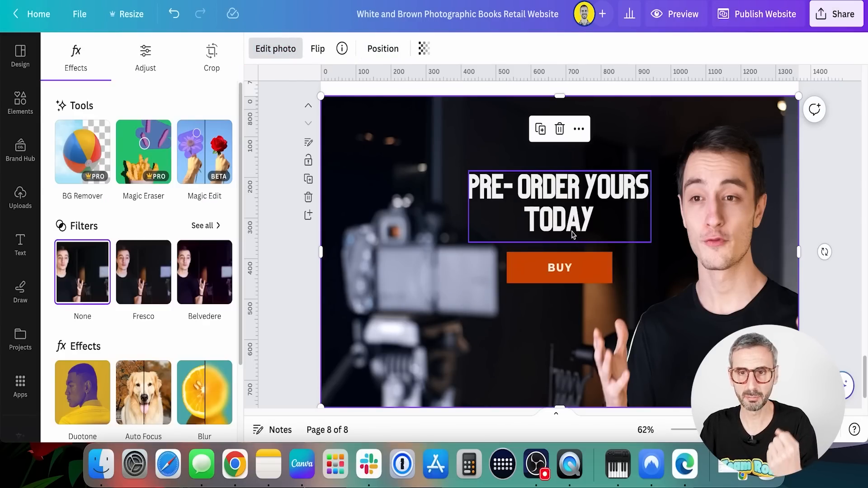
pyautogui.scroll(5, 581, 244)
pyautogui.scroll(15, 591, 321)
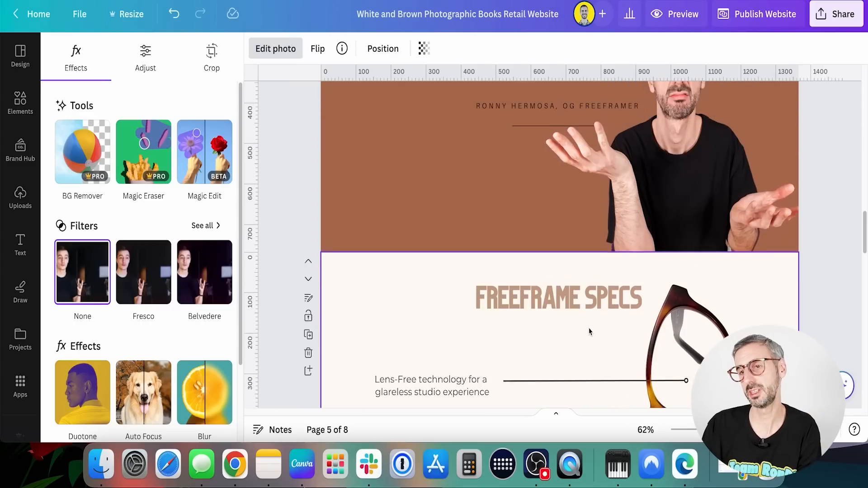
pyautogui.scroll(15, 585, 348)
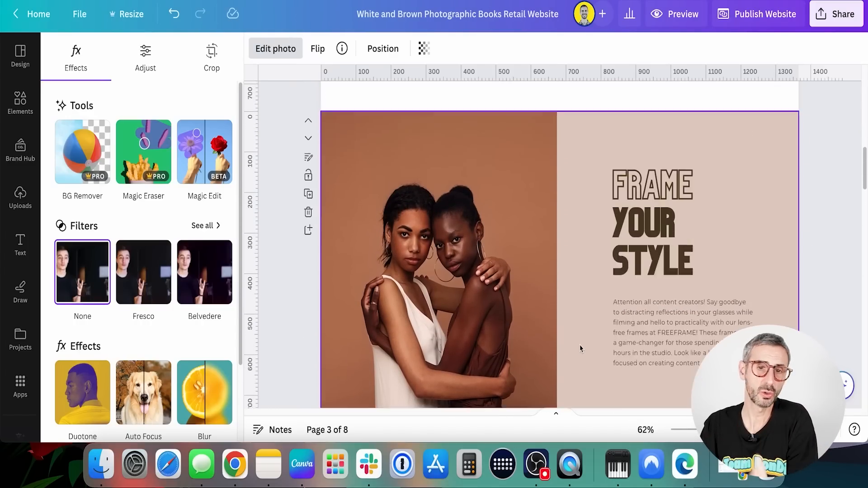
pyautogui.scroll(-20, 564, 352)
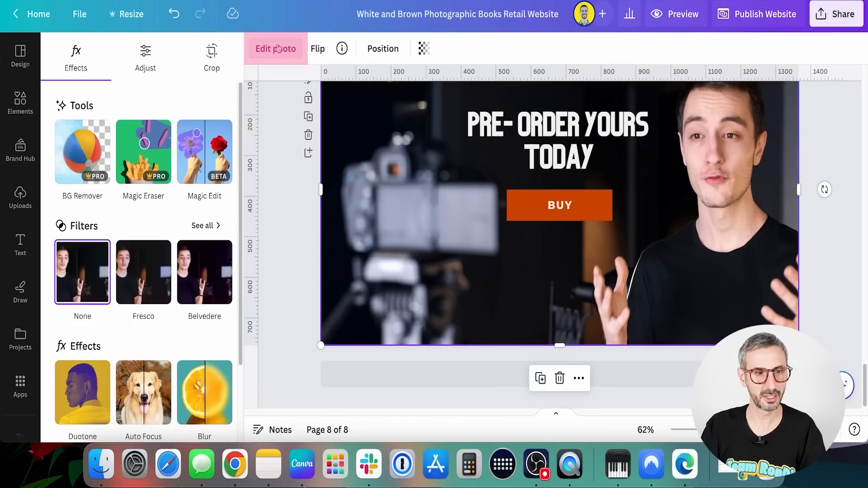
pyautogui.click(145, 56)
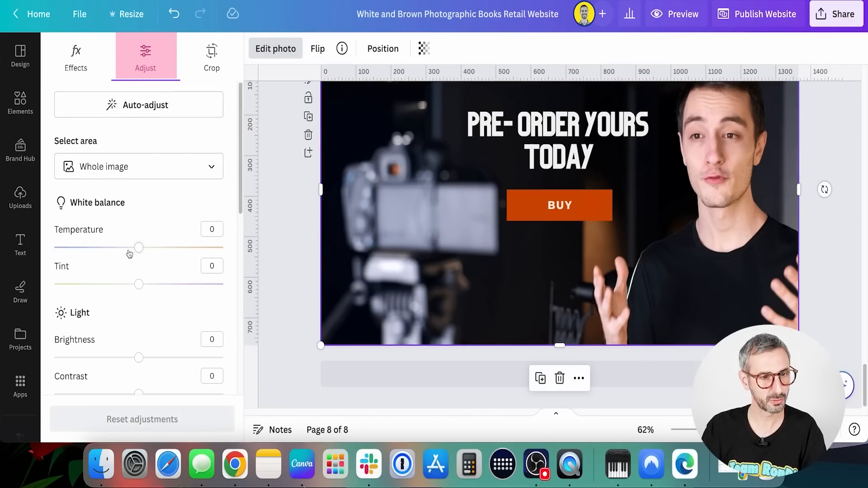
pyautogui.scroll(-6, 129, 254)
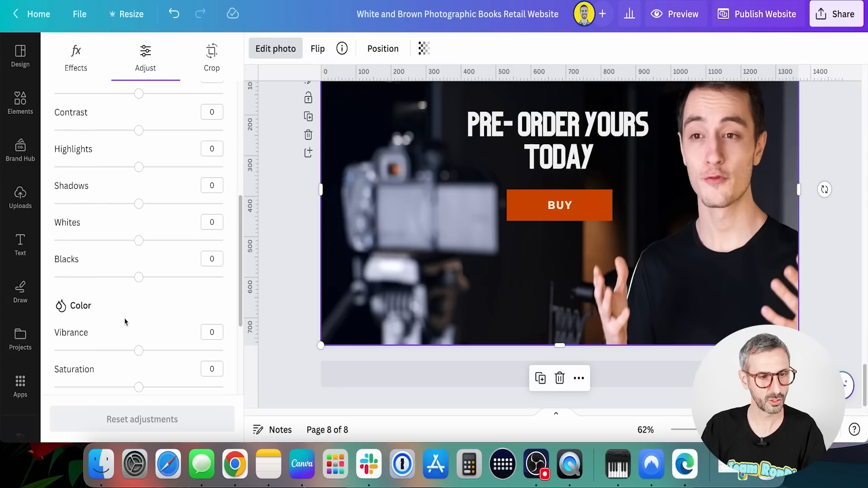
pyautogui.scroll(-4, 126, 322)
pyautogui.moveTo(140, 195); pyautogui.dragTo(93, 199)
pyautogui.moveTo(137, 238); pyautogui.dragTo(99, 223)
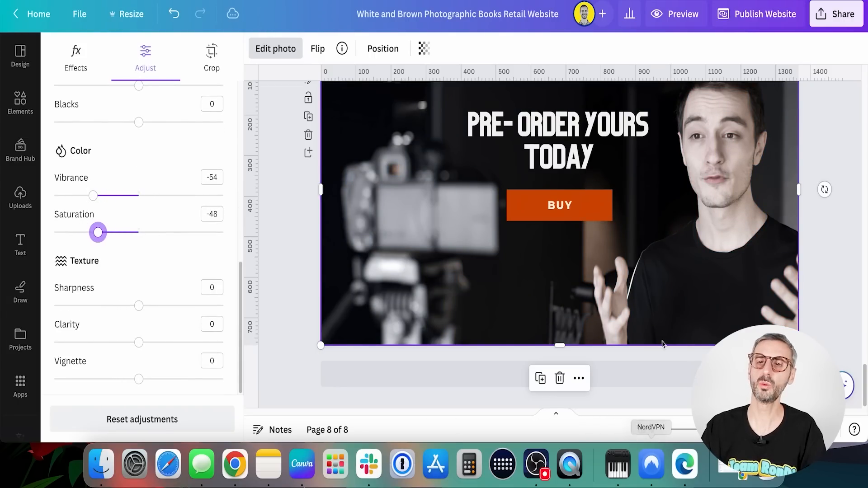
pyautogui.scroll(2, 459, 297)
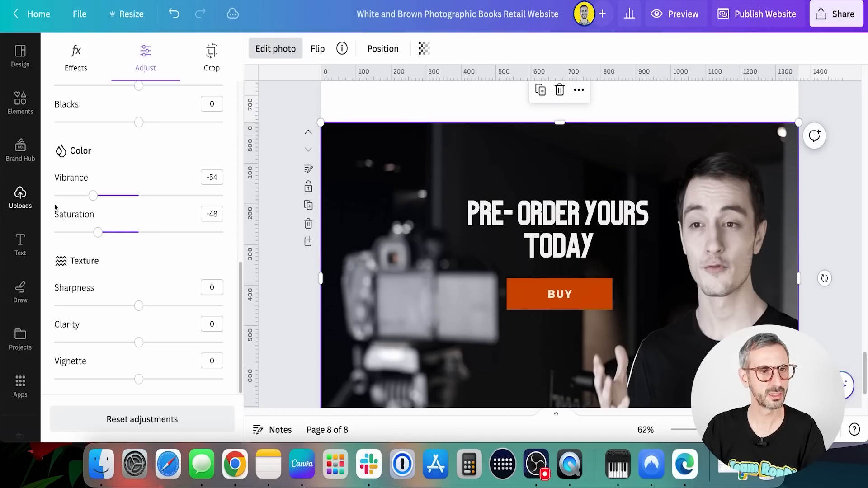
# Apply the warm Latte filter to the Pre-order photo.
pyautogui.click(85, 62)
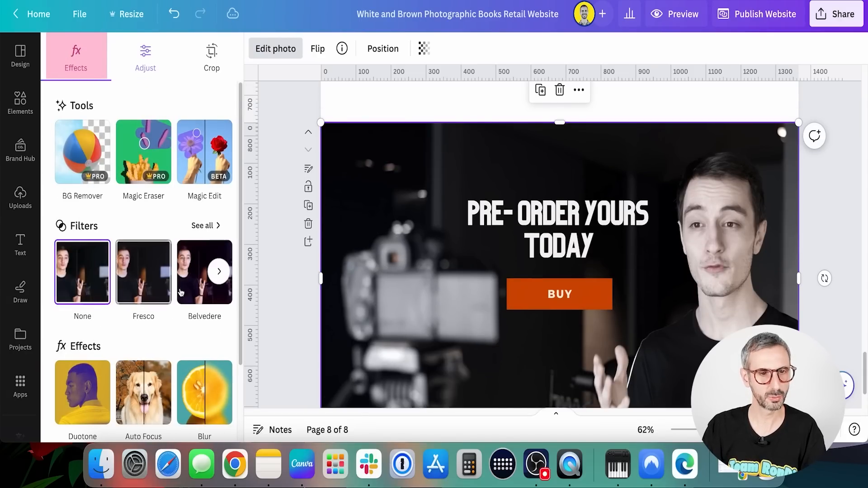
pyautogui.click(204, 225)
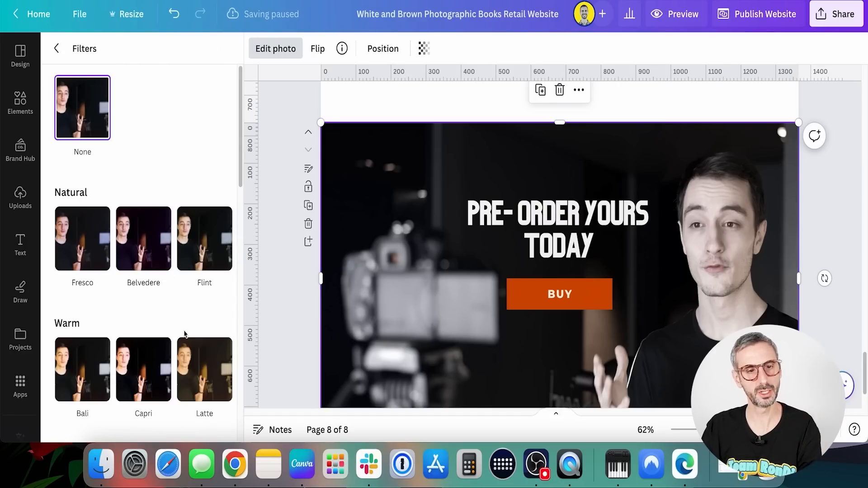
pyautogui.scroll(-3, 190, 280)
pyautogui.scroll(-3, 197, 297)
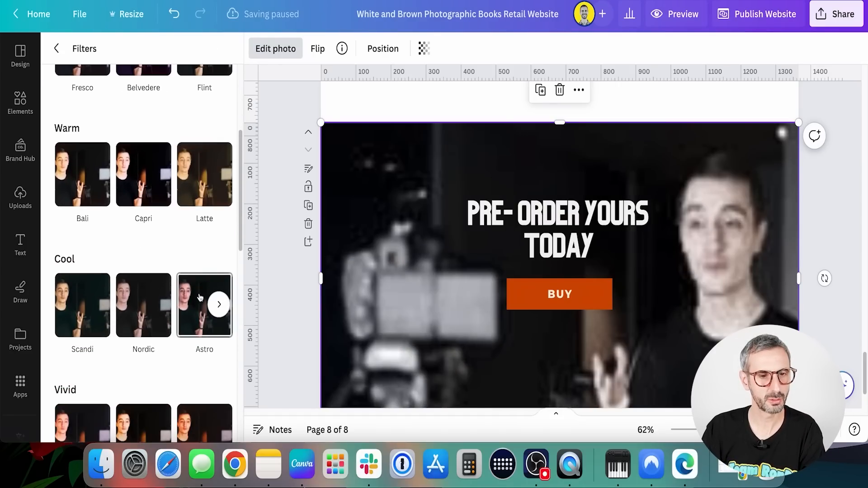
pyautogui.click(218, 171)
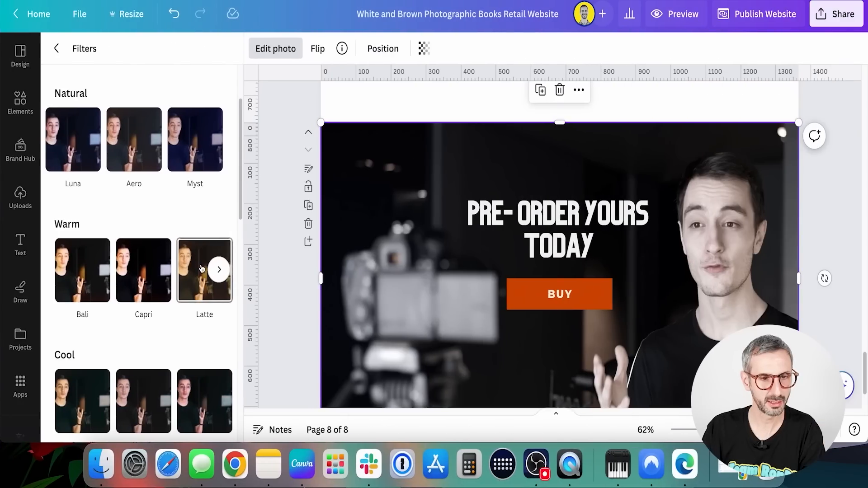
pyautogui.click(201, 269)
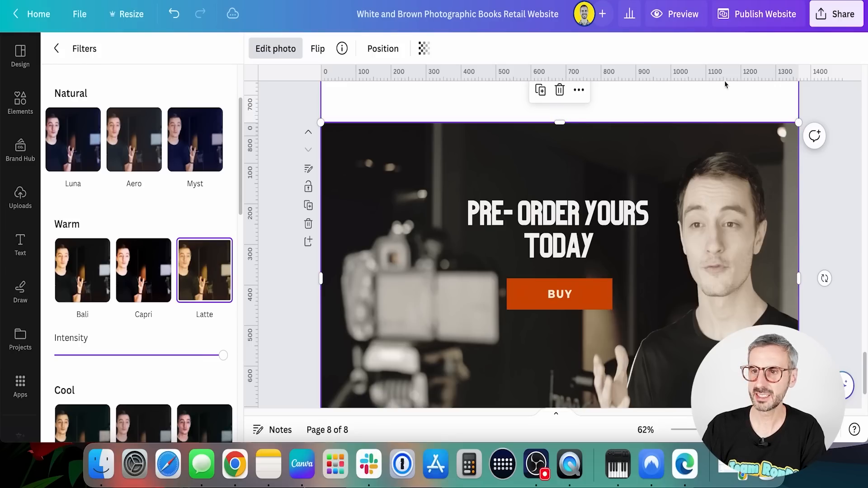
# Make the Pre-order photo partly transparent so it blends with the brown page background.
pyautogui.click(425, 48)
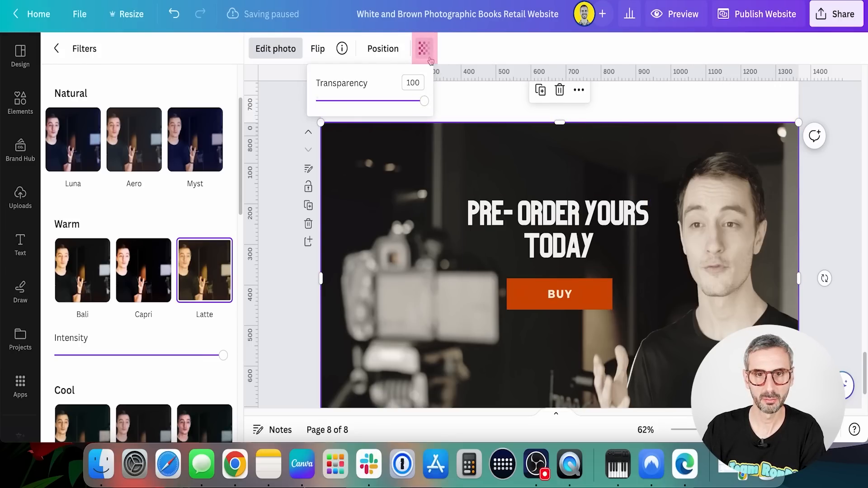
pyautogui.moveTo(425, 105); pyautogui.dragTo(381, 112)
pyautogui.click(374, 206)
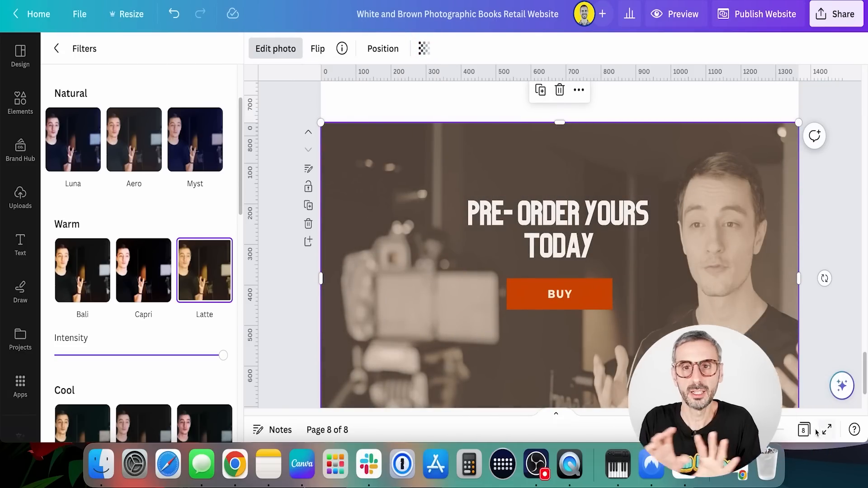
# Open the Frame Your Style section on page 3 and search the elements for "vlogger female with a ring light".
pyautogui.scroll(-5, 410, 226)
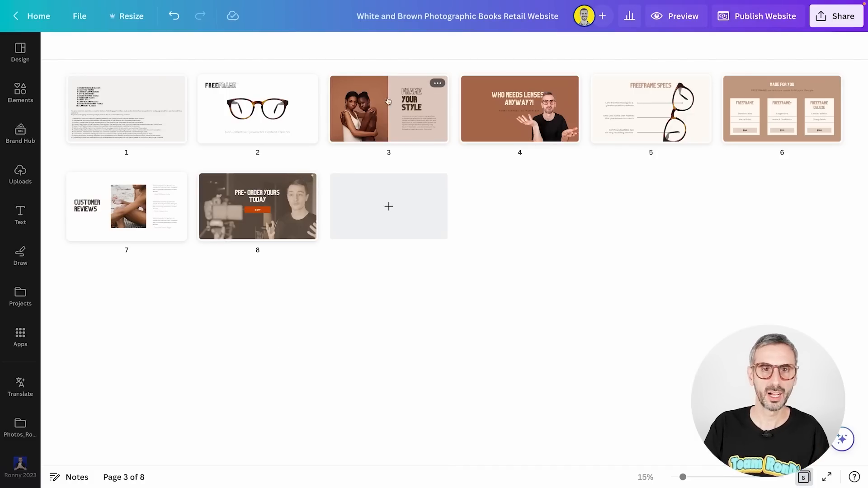
pyautogui.click(371, 109)
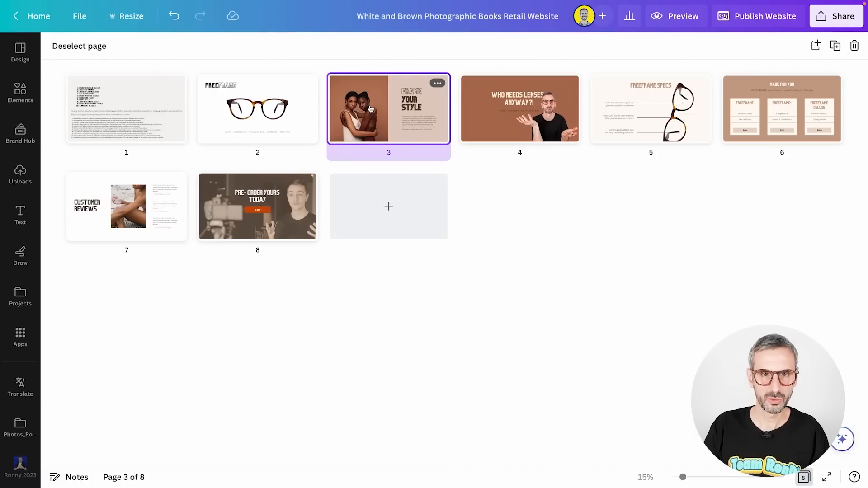
pyautogui.doubleClick(370, 108)
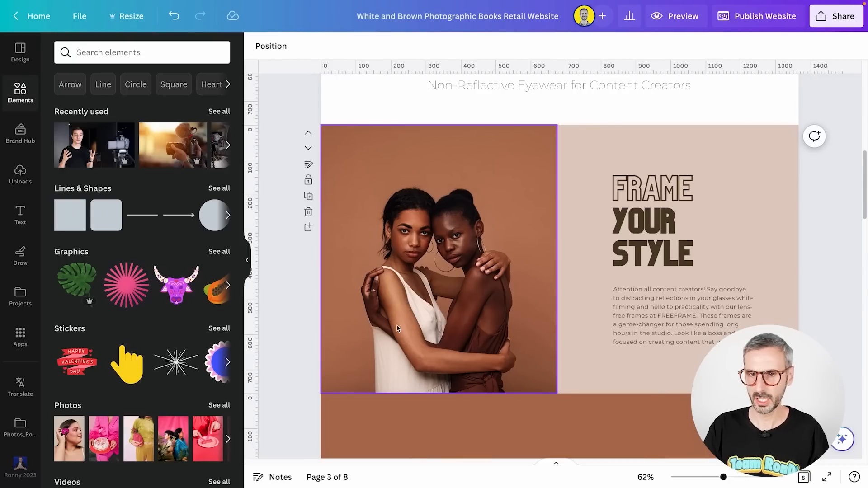
pyautogui.scroll(-1, 409, 336)
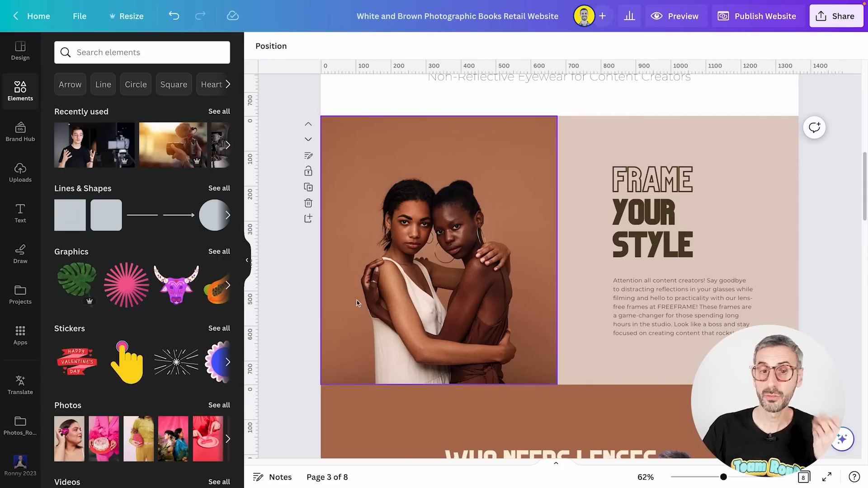
pyautogui.click(117, 53)
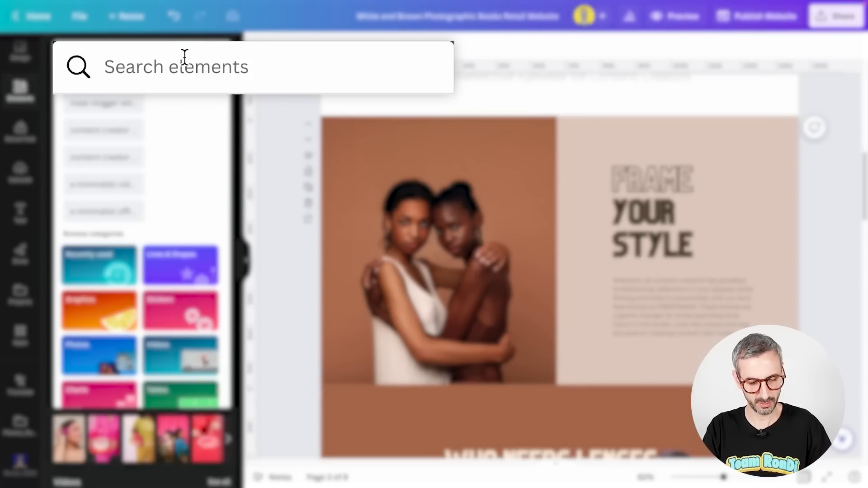
pyautogui.write('vlogger f')
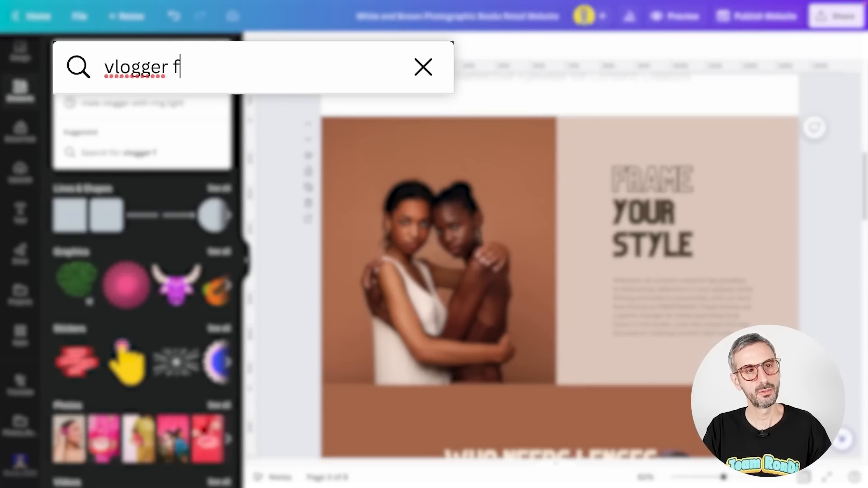
pyautogui.write('emale with ')
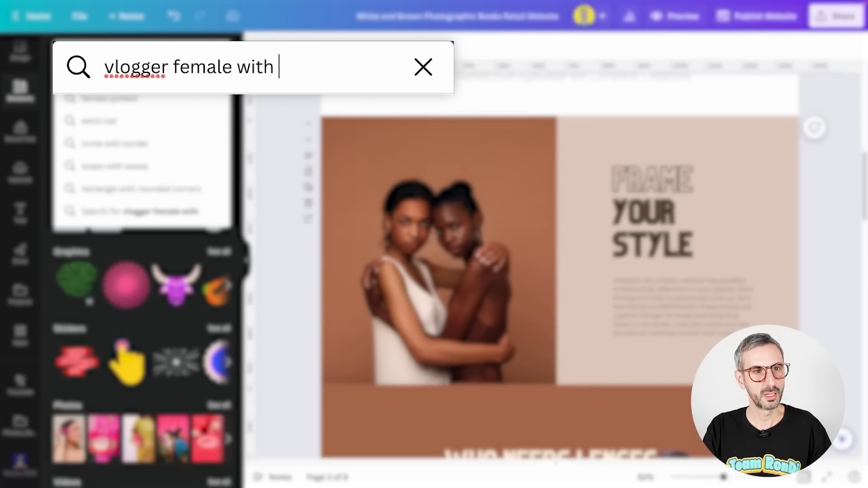
pyautogui.write('a ring light')
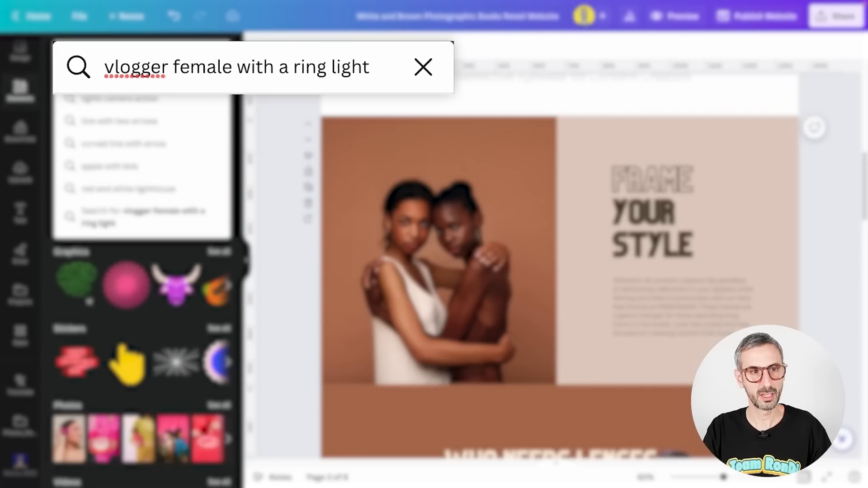
pyautogui.press('Return')
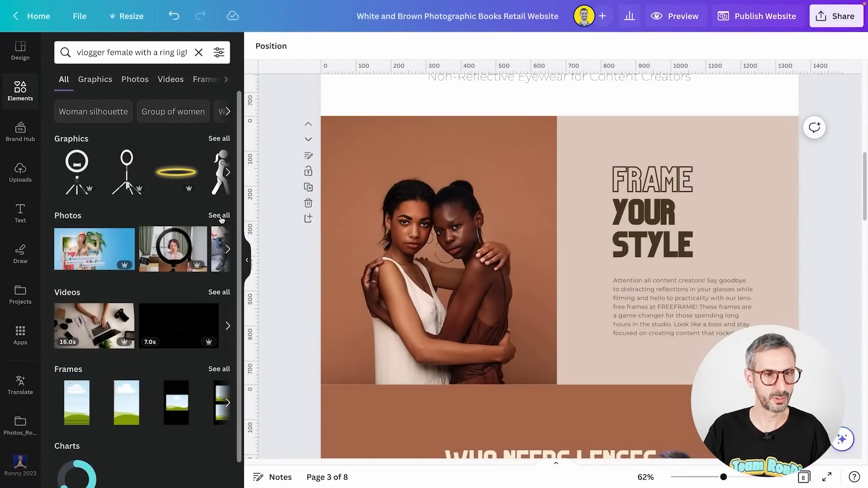
# Replace the photo of the two women on page 3 with the result showing a woman holding a makeup palette inside a ring light.
pyautogui.click(221, 216)
pyautogui.scroll(-1, 192, 420)
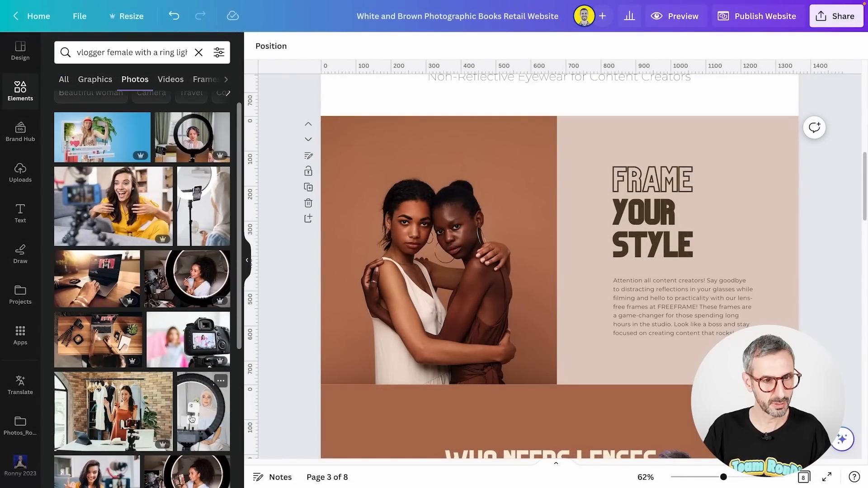
pyautogui.scroll(-2, 171, 342)
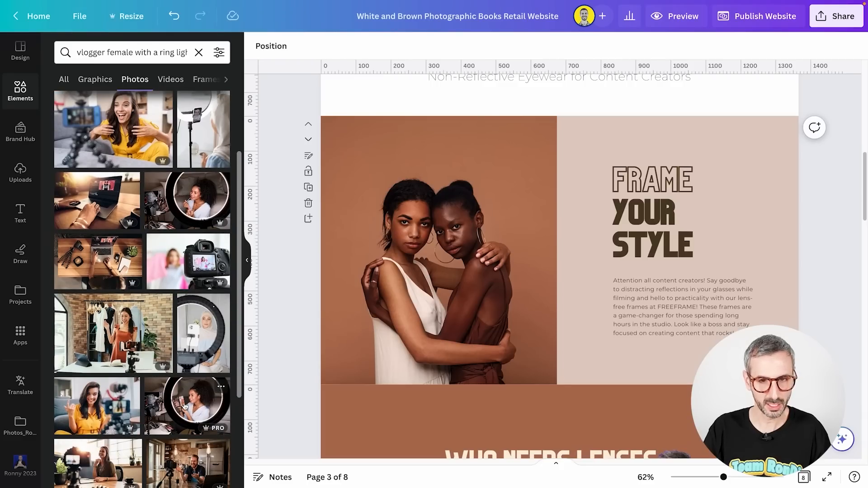
pyautogui.moveTo(192, 399); pyautogui.dragTo(367, 288)
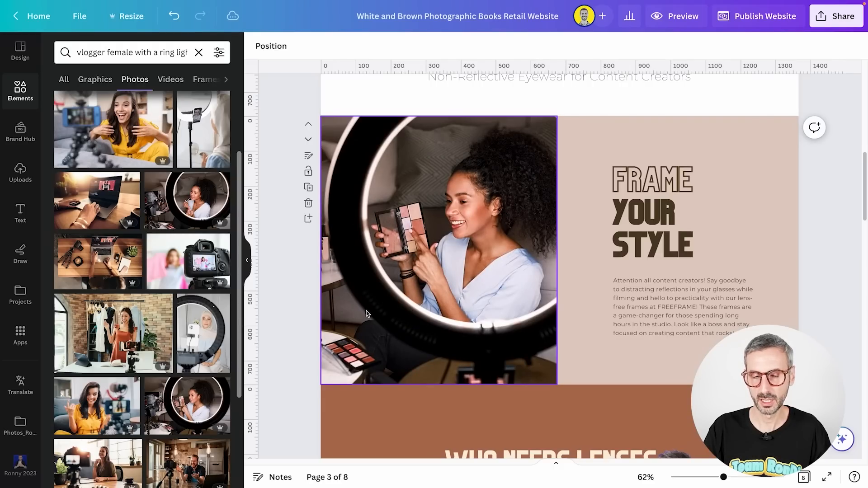
pyautogui.click(294, 330)
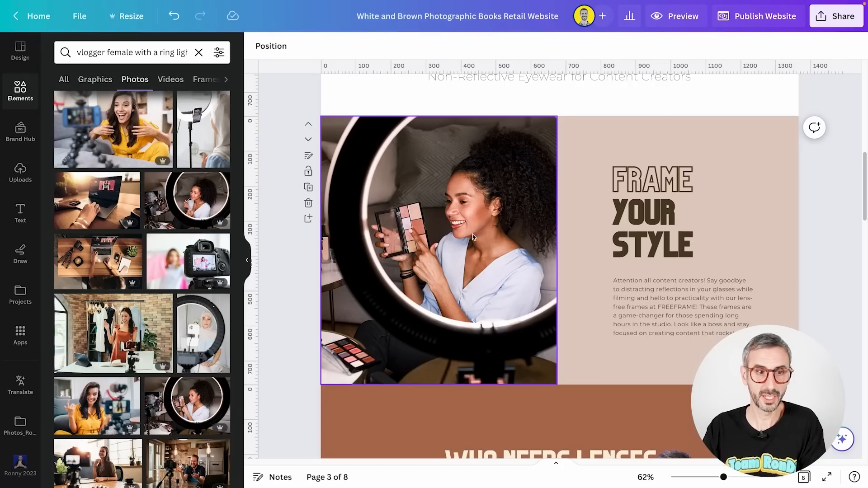
# Add the uploaded cutout of the angled tortoiseshell glasses to the Frame Your Style section.
pyautogui.click(20, 89)
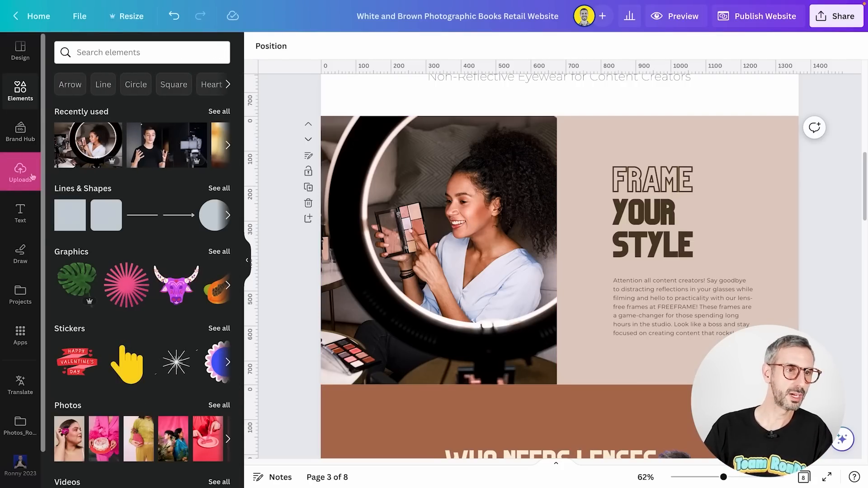
pyautogui.click(31, 177)
pyautogui.moveTo(186, 186)
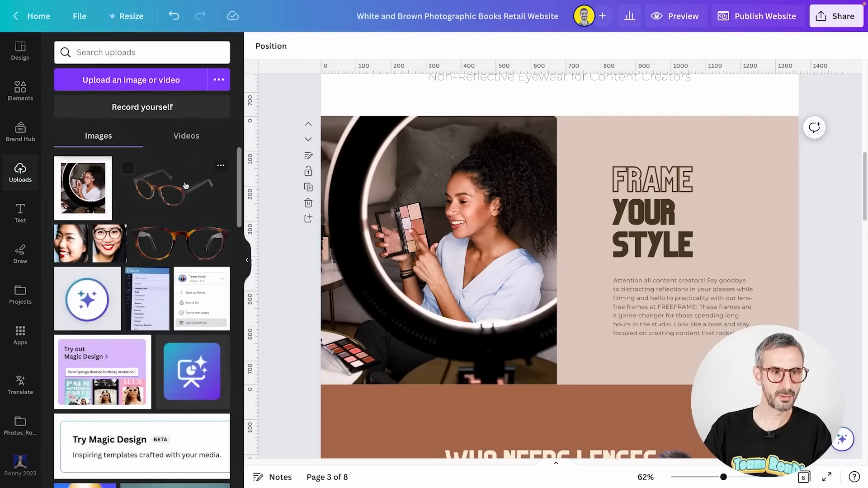
pyautogui.click(186, 186)
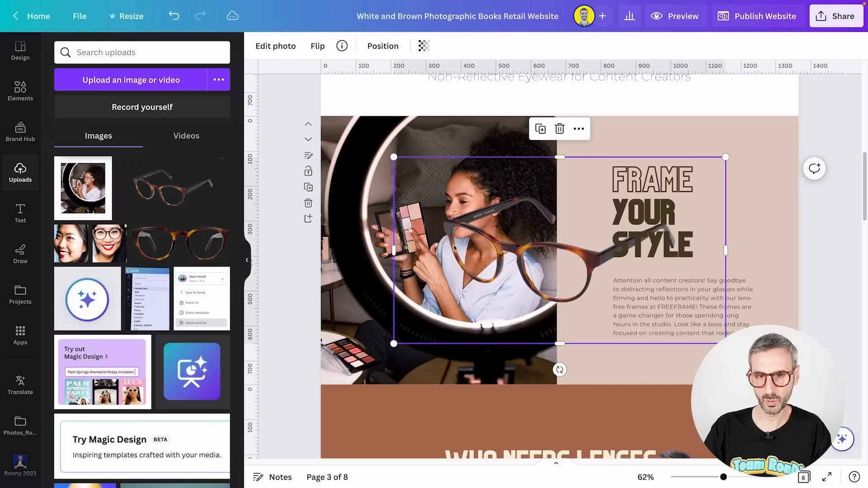
# Shrink the angled glasses cutout and place it over the woman's eyes in the ring light photo.
pyautogui.moveTo(552, 255); pyautogui.dragTo(501, 256)
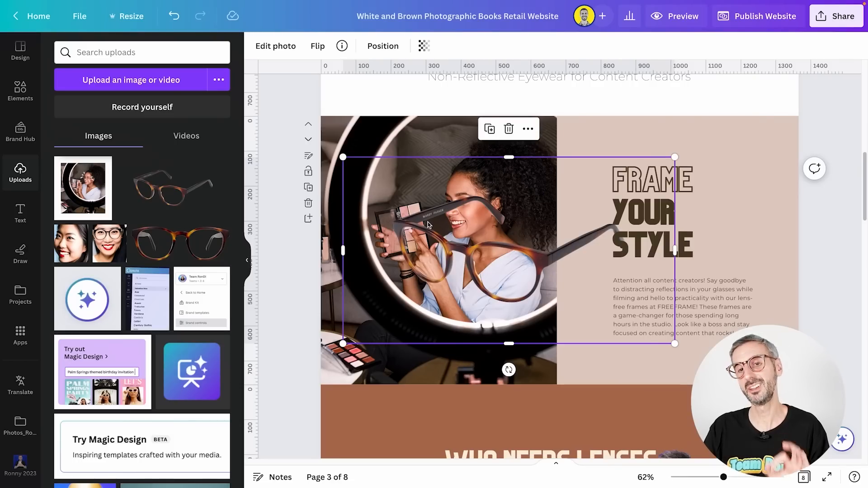
pyautogui.moveTo(673, 157); pyautogui.dragTo(439, 290)
pyautogui.moveTo(394, 324); pyautogui.dragTo(475, 209)
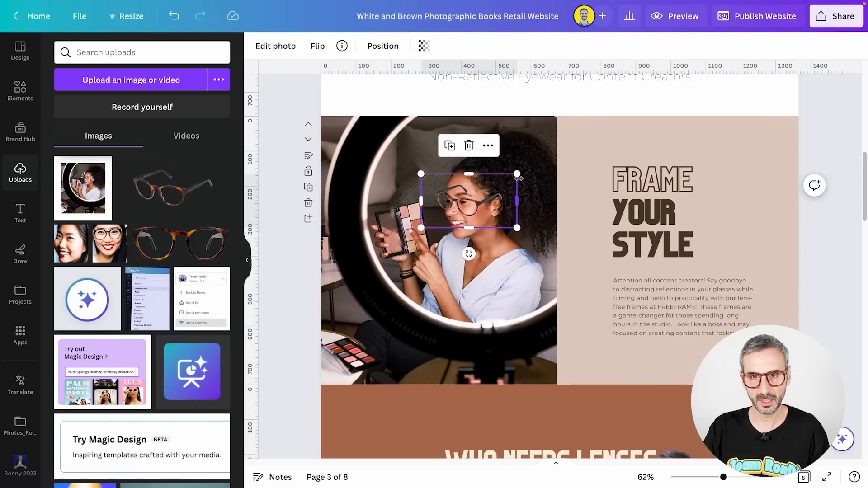
pyautogui.moveTo(517, 173); pyautogui.dragTo(510, 178)
pyautogui.moveTo(472, 213); pyautogui.dragTo(474, 210)
pyautogui.moveTo(469, 252); pyautogui.dragTo(466, 261)
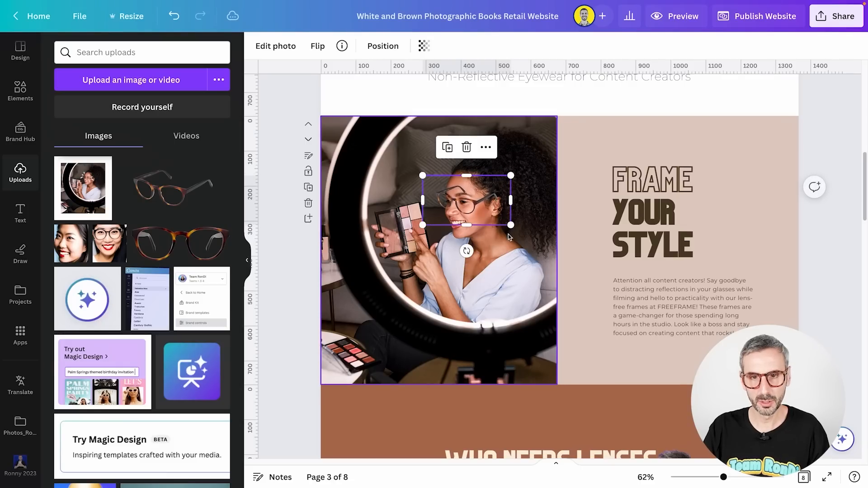
pyautogui.moveTo(511, 225); pyautogui.dragTo(520, 231)
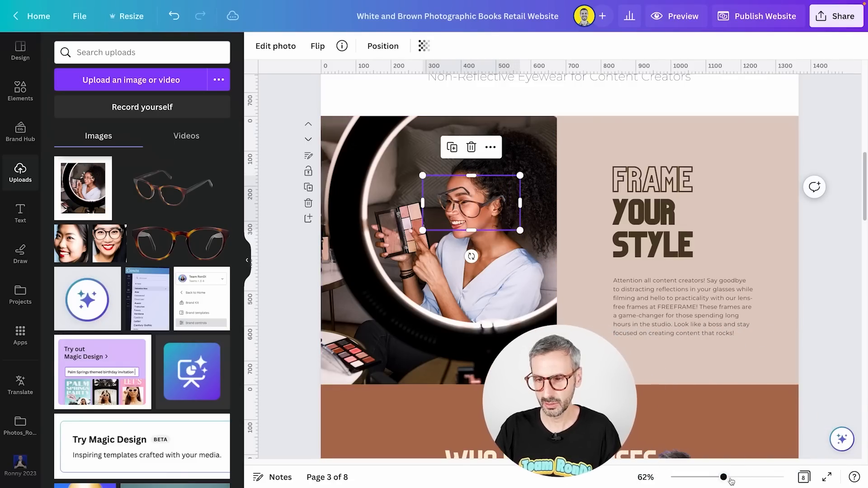
# Fine-tune the glasses on the woman's face by scaling them down slightly and tilting them a little counterclockwise.
pyautogui.moveTo(724, 477); pyautogui.dragTo(737, 477)
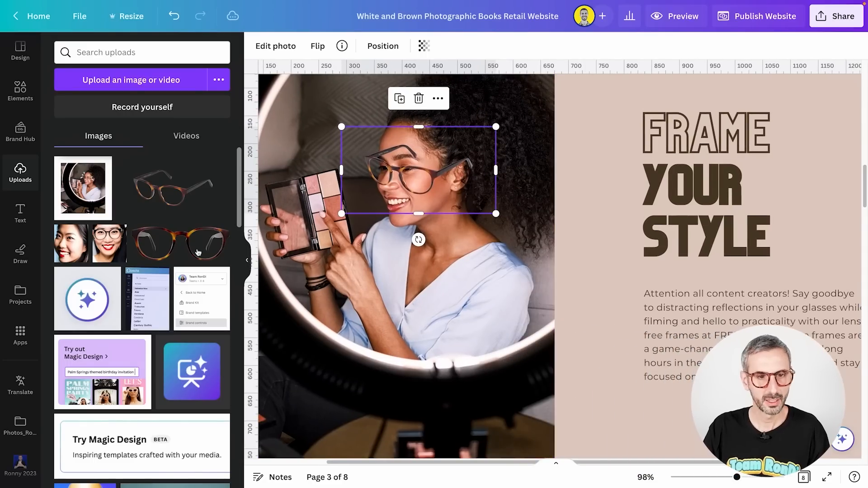
pyautogui.click(248, 260)
pyautogui.moveTo(302, 173)
pyautogui.mouseDown()
pyautogui.moveTo(295, 181)
pyautogui.moveTo(298, 169)
pyautogui.mouseUp()
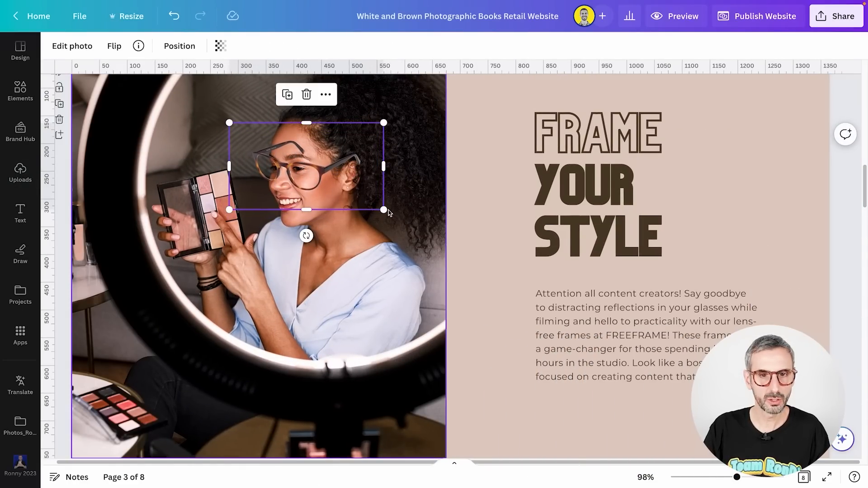
pyautogui.moveTo(384, 209); pyautogui.dragTo(375, 205)
pyautogui.moveTo(316, 178); pyautogui.dragTo(319, 178)
pyautogui.moveTo(304, 230); pyautogui.dragTo(308, 230)
pyautogui.moveTo(313, 172); pyautogui.dragTo(312, 175)
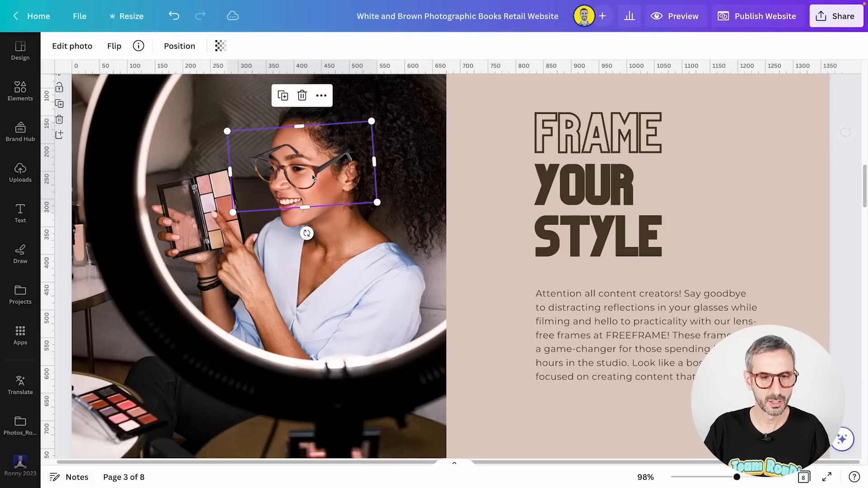
# Straighten the glasses, resize them to about 267 by 150, and realign them with the woman's eyes.
pyautogui.moveTo(373, 121); pyautogui.dragTo(378, 117)
pyautogui.moveTo(311, 232); pyautogui.dragTo(306, 235)
pyautogui.moveTo(311, 173); pyautogui.dragTo(288, 170)
pyautogui.moveTo(383, 210); pyautogui.dragTo(380, 209)
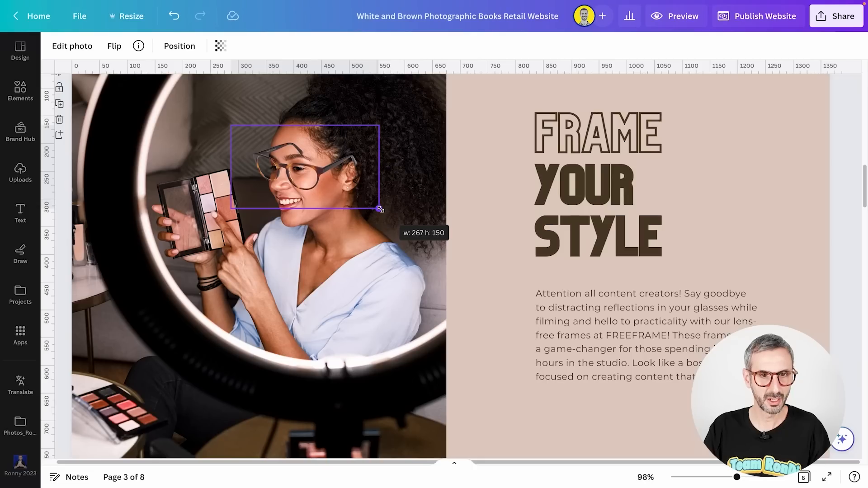
pyautogui.moveTo(380, 209); pyautogui.dragTo(380, 209)
pyautogui.moveTo(310, 177); pyautogui.dragTo(312, 174)
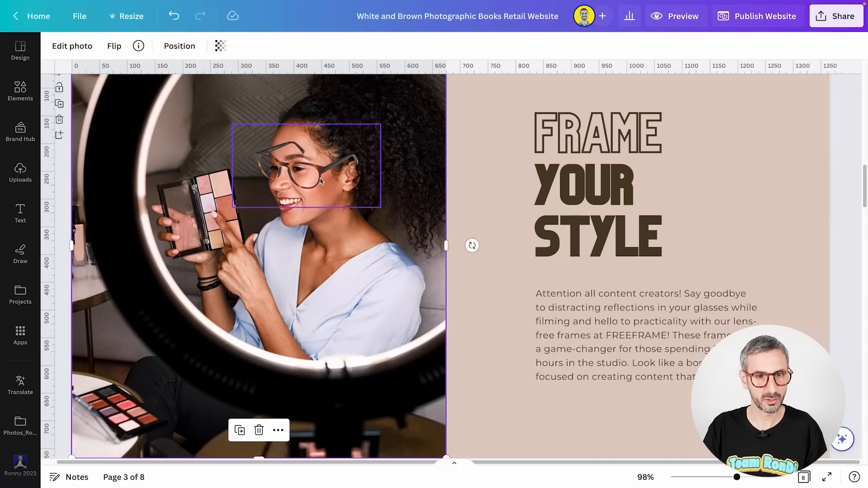
# Erase most of the far temple arm from the glasses using Magic Eraser with a brush size of 58.
pyautogui.click(73, 46)
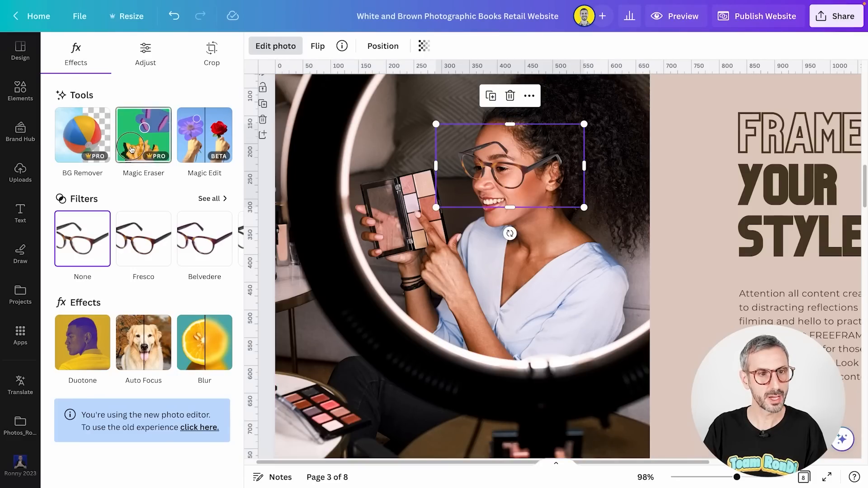
pyautogui.click(144, 135)
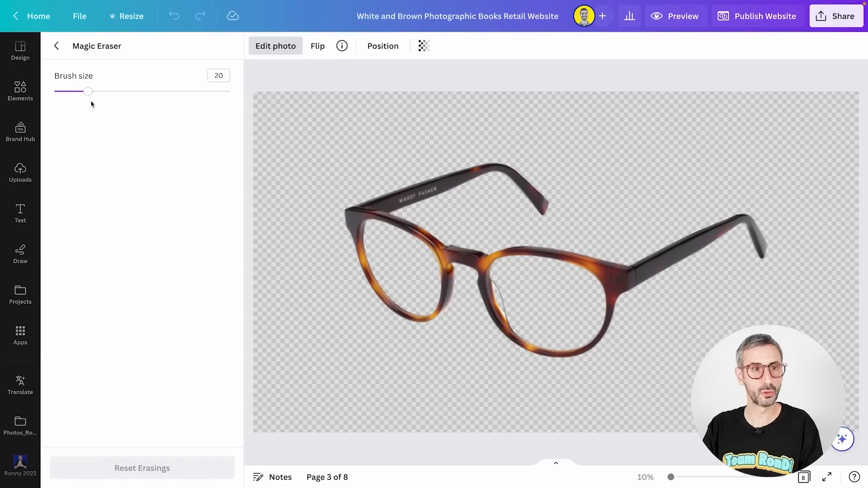
pyautogui.moveTo(88, 92); pyautogui.dragTo(156, 97)
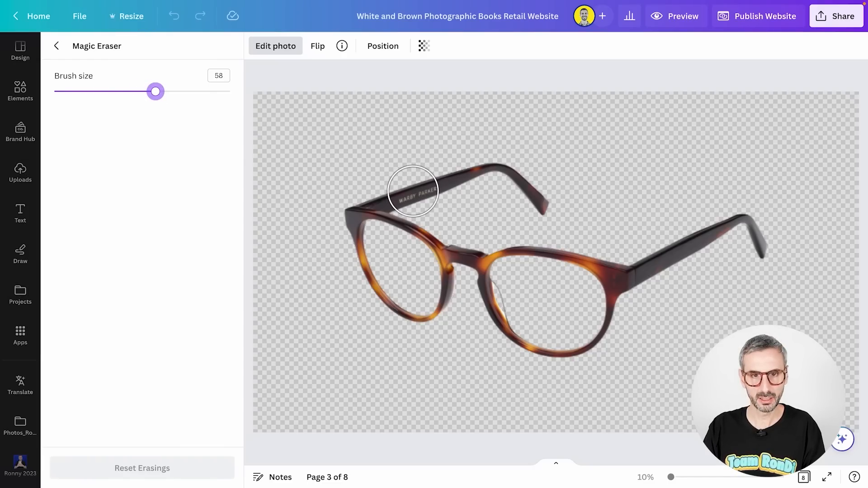
pyautogui.moveTo(415, 192)
pyautogui.mouseDown()
pyautogui.moveTo(494, 176)
pyautogui.moveTo(538, 199)
pyautogui.mouseUp()
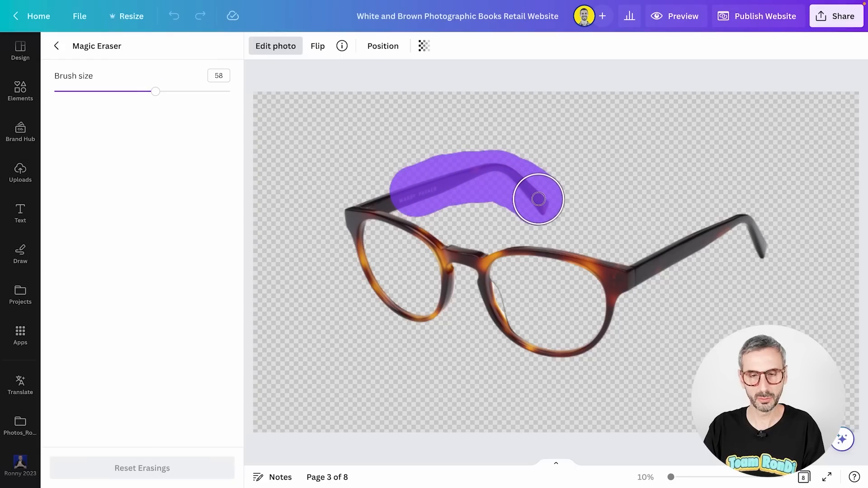
pyautogui.moveTo(539, 199); pyautogui.dragTo(538, 201)
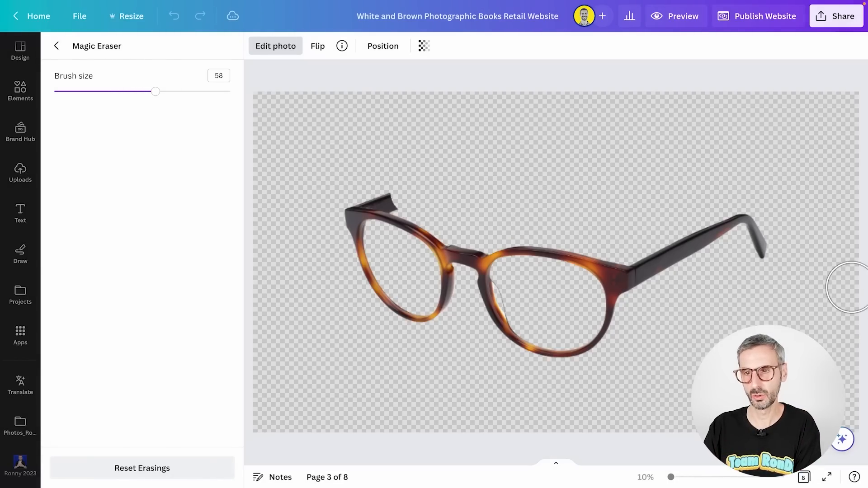
# Erase the curved tip of the near temple arm and return to the page design.
pyautogui.click(769, 239)
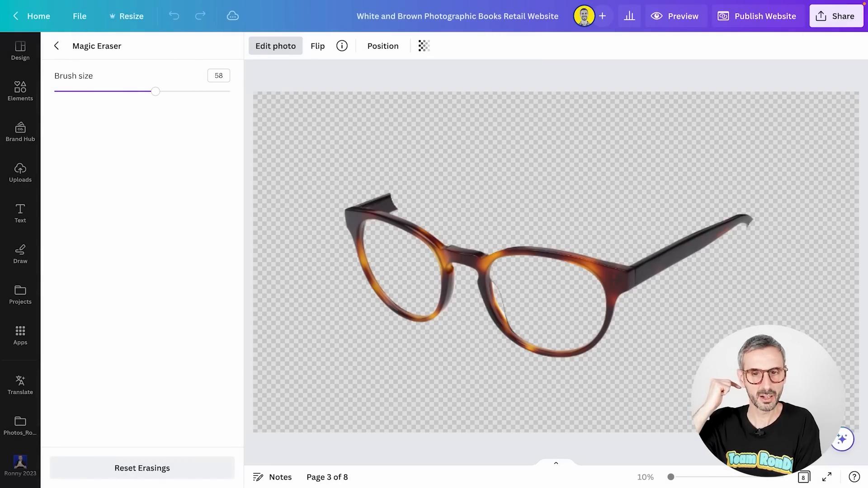
pyautogui.click(57, 46)
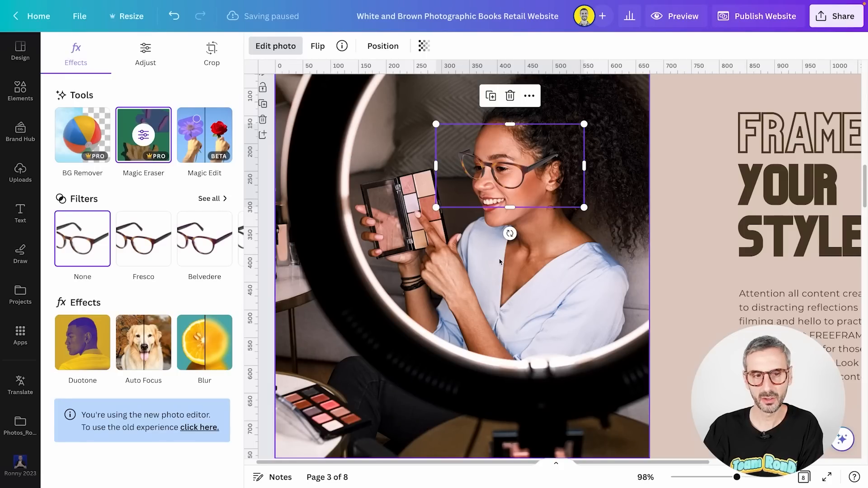
pyautogui.doubleClick(499, 262)
pyautogui.click(822, 290)
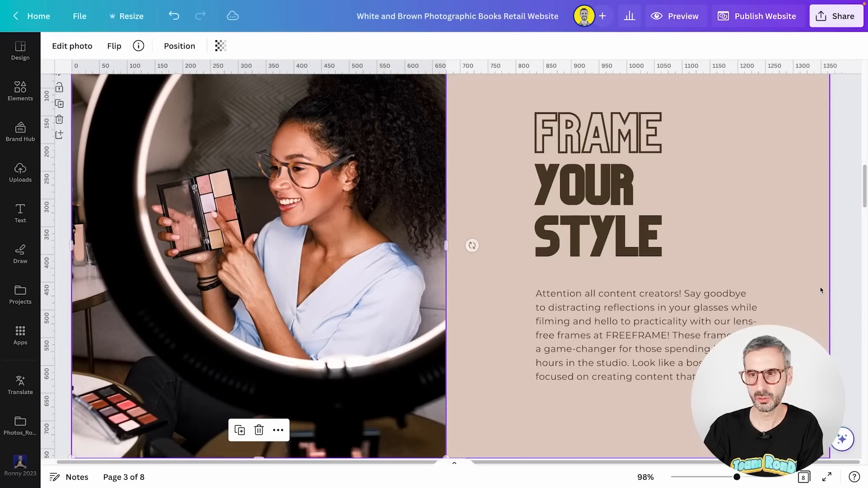
# Scale the trimmed glasses down slightly and reposition them to fit the woman's eyes and ear.
pyautogui.click(357, 156)
pyautogui.moveTo(383, 125); pyautogui.dragTo(382, 126)
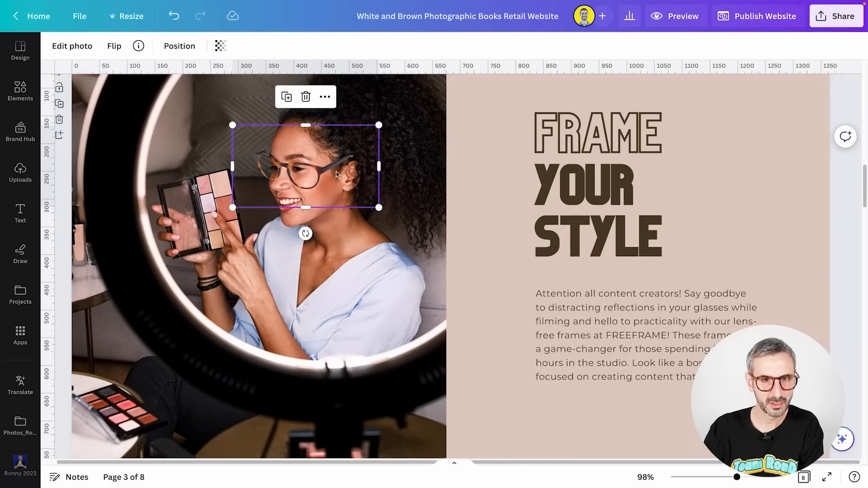
pyautogui.moveTo(311, 180); pyautogui.dragTo(311, 179)
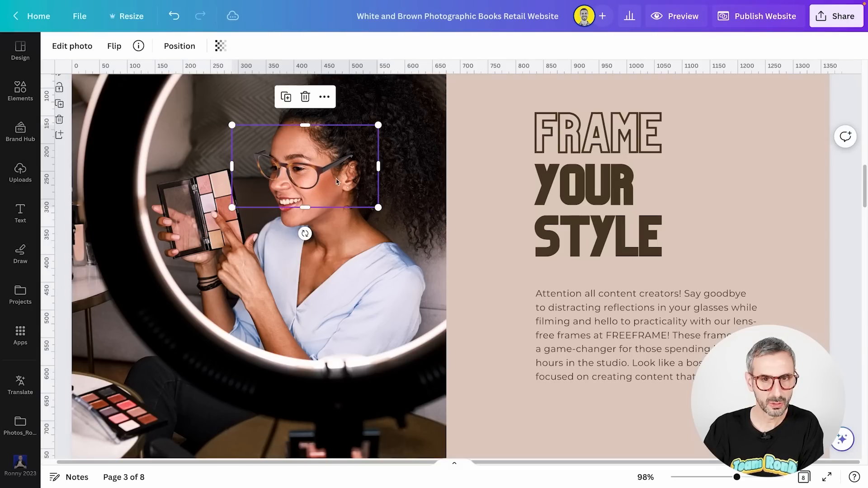
pyautogui.moveTo(304, 236)
pyautogui.mouseDown()
pyautogui.moveTo(338, 261)
pyautogui.moveTo(305, 232)
pyautogui.mouseUp()
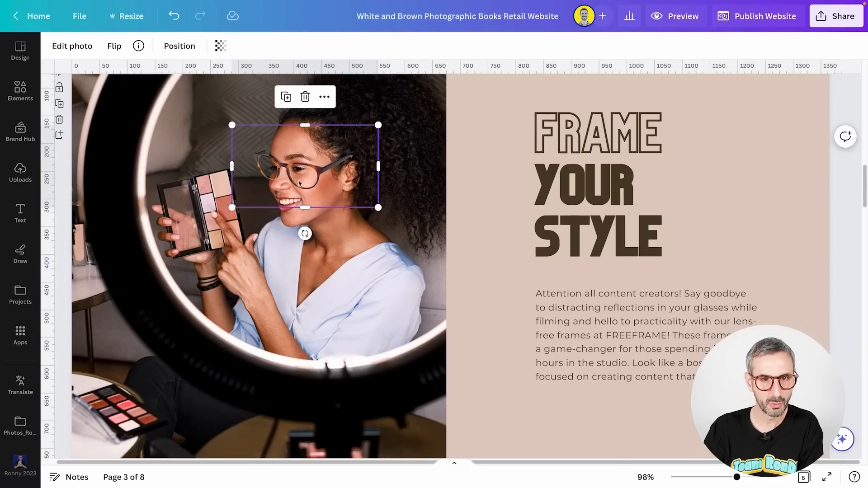
pyautogui.moveTo(299, 171); pyautogui.dragTo(317, 197)
pyautogui.scroll(1, 312, 186)
pyautogui.click(315, 241)
pyautogui.click(331, 205)
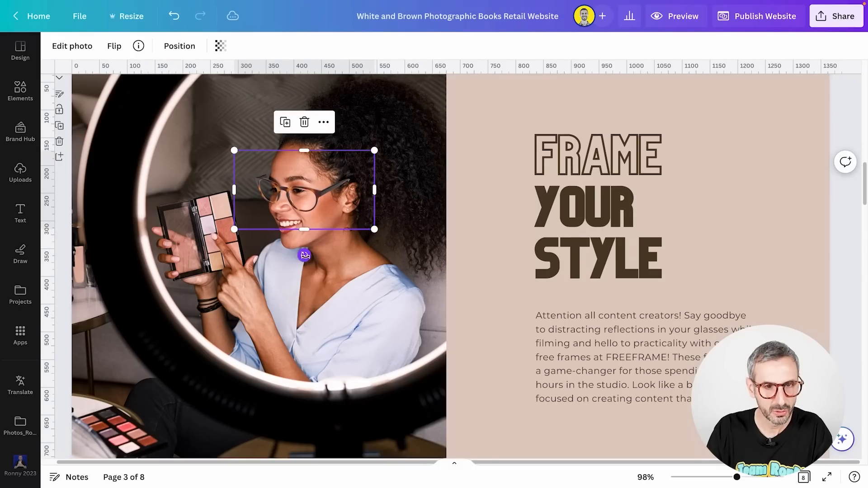
pyautogui.moveTo(305, 255)
pyautogui.mouseDown()
pyautogui.moveTo(297, 261)
pyautogui.moveTo(305, 260)
pyautogui.mouseUp()
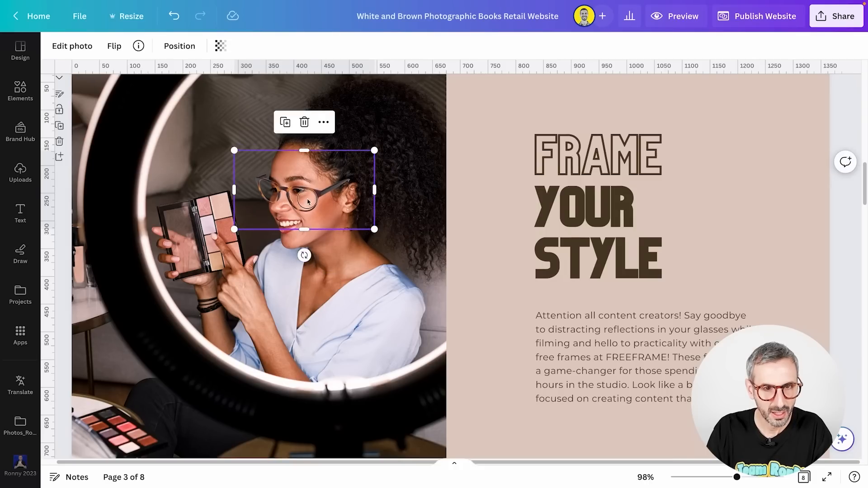
pyautogui.moveTo(308, 200); pyautogui.dragTo(310, 200)
pyautogui.moveTo(377, 151); pyautogui.dragTo(372, 153)
pyautogui.moveTo(317, 199); pyautogui.dragTo(318, 195)
pyautogui.click(360, 390)
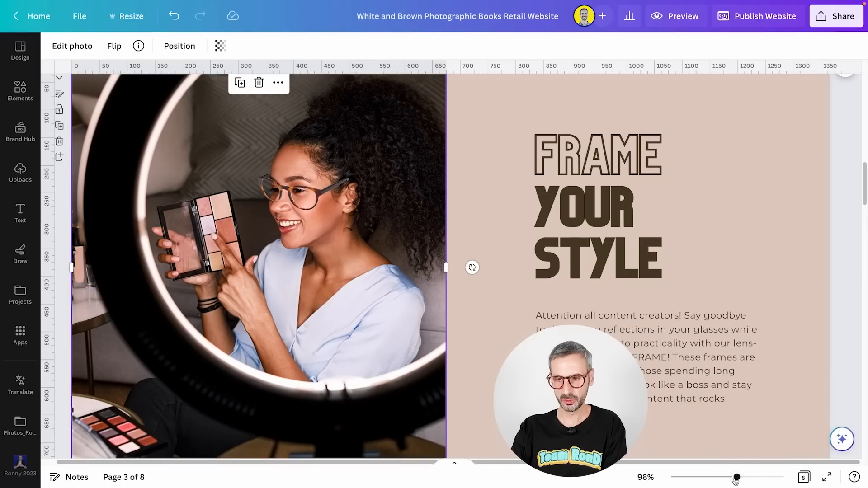
# Group the glasses with the ring light photo on page 3.
pyautogui.moveTo(736, 477); pyautogui.dragTo(709, 477)
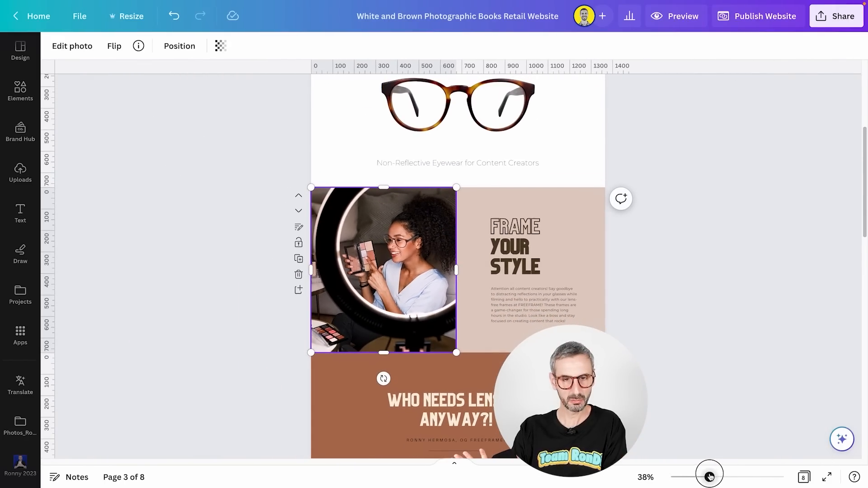
pyautogui.moveTo(709, 477); pyautogui.dragTo(720, 477)
pyautogui.press('Escape')
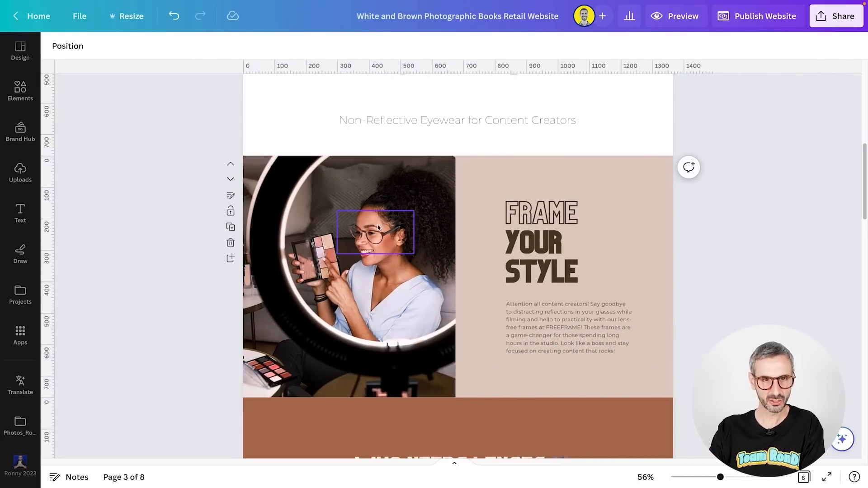
pyautogui.moveTo(177, 203); pyautogui.dragTo(393, 371)
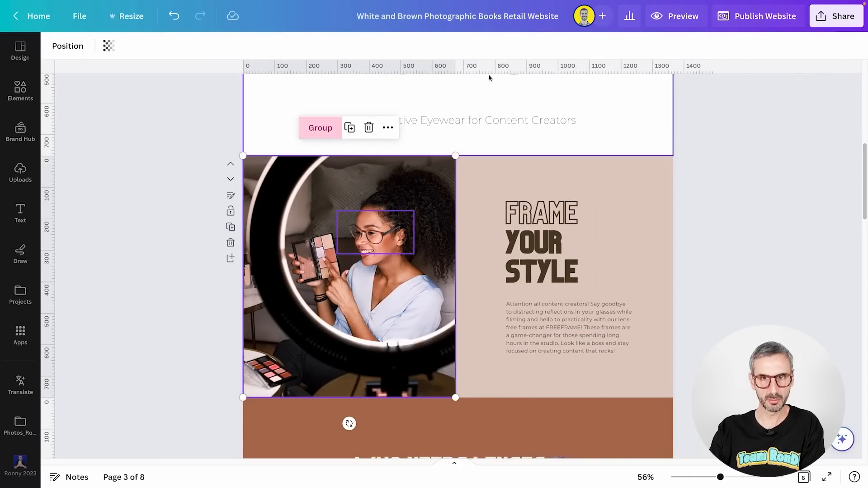
pyautogui.click(318, 128)
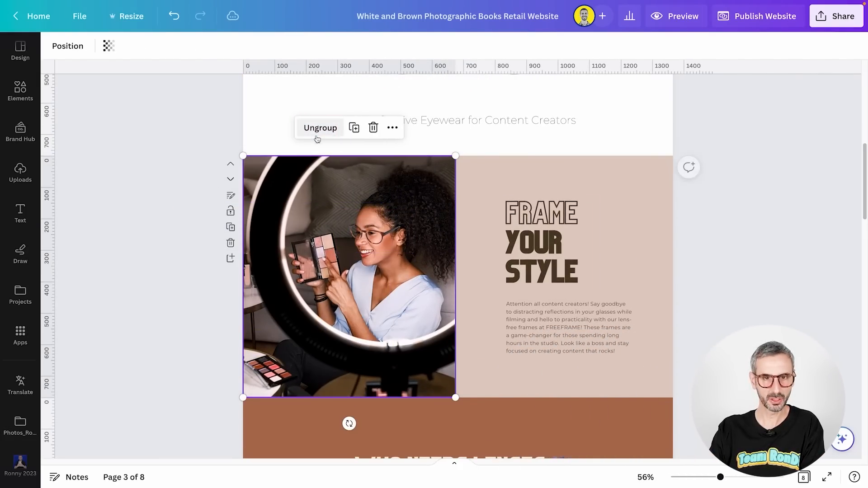
pyautogui.click(178, 306)
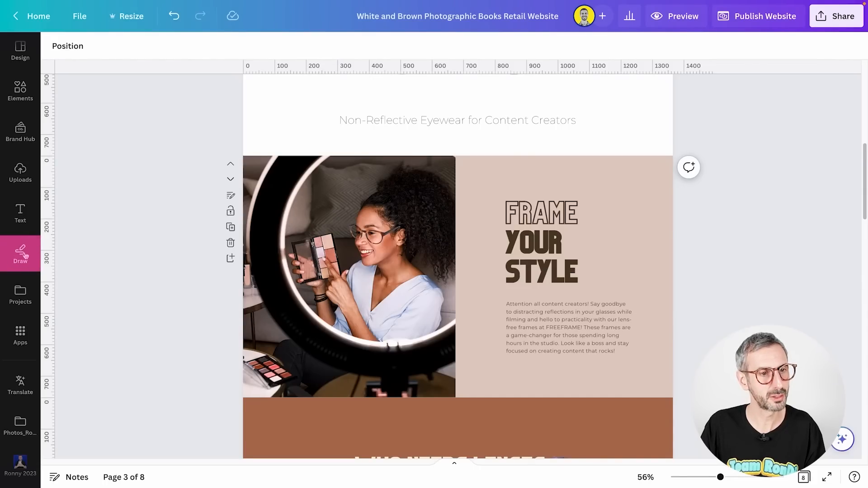
# Draw a short off-white marker stroke of weight 19 beside the woman's forehead in the page 3 photo.
pyautogui.click(25, 256)
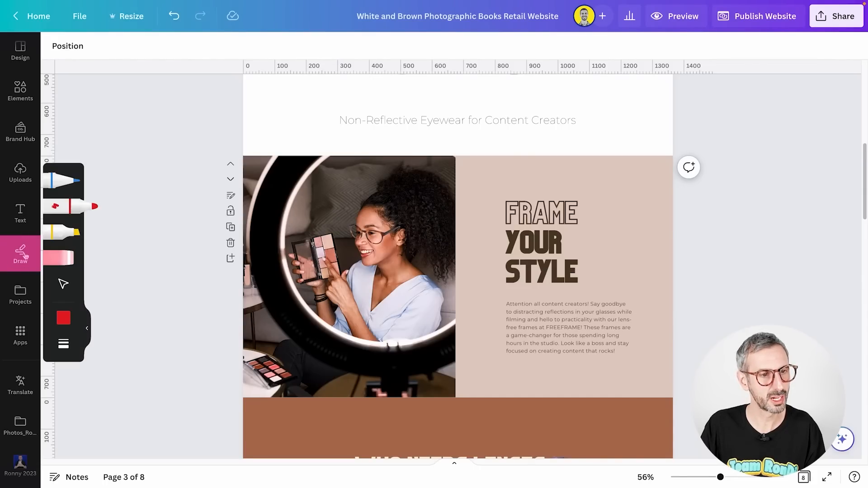
pyautogui.click(77, 210)
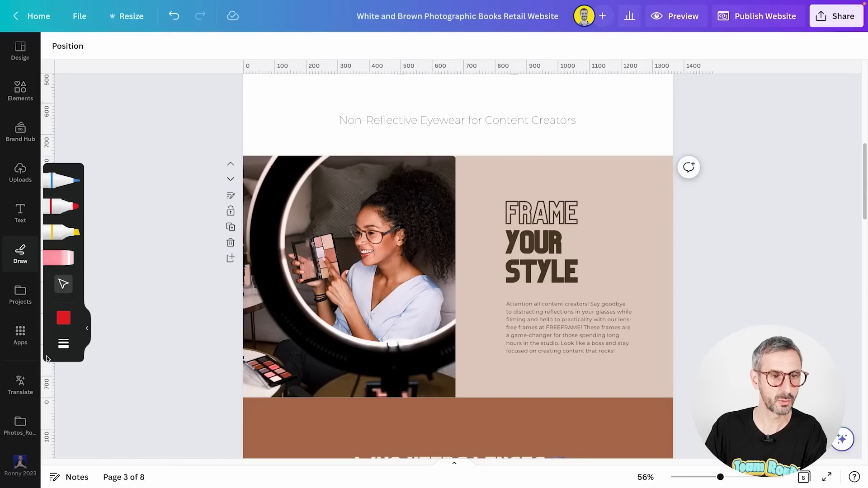
pyautogui.click(64, 319)
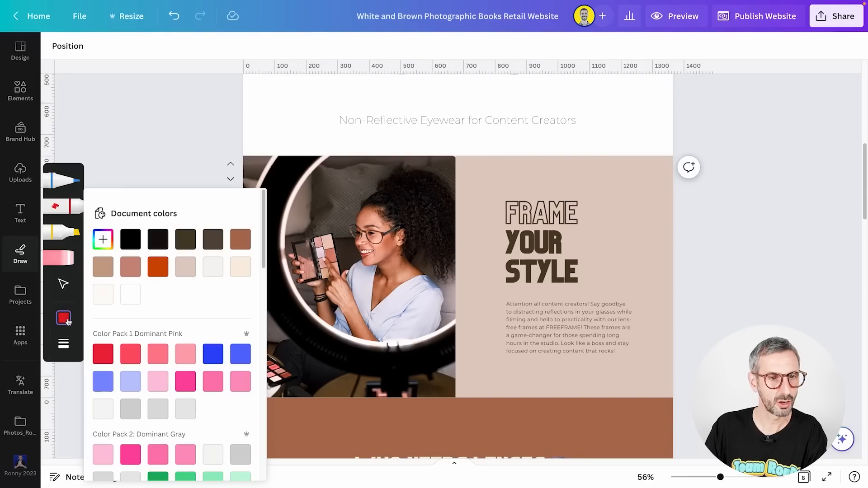
pyautogui.click(220, 273)
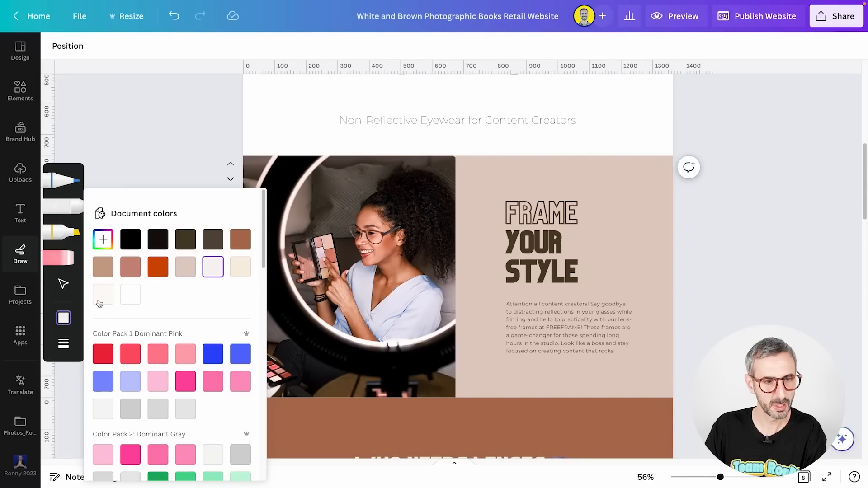
pyautogui.click(65, 212)
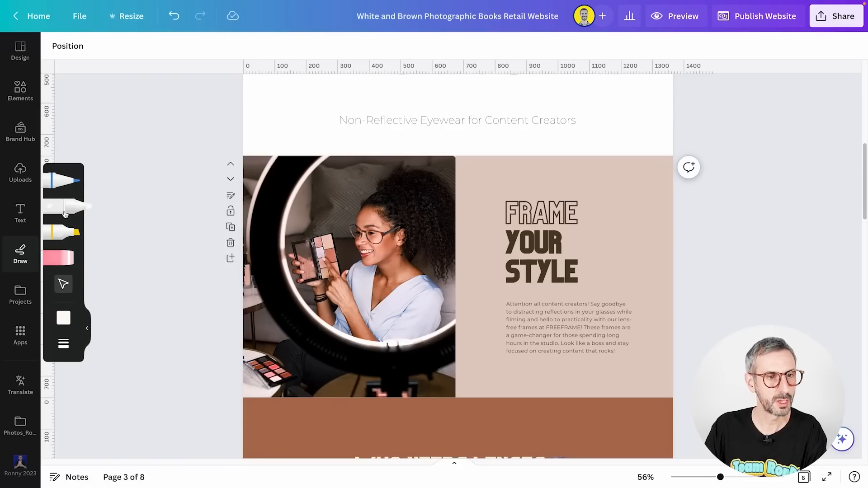
pyautogui.click(64, 343)
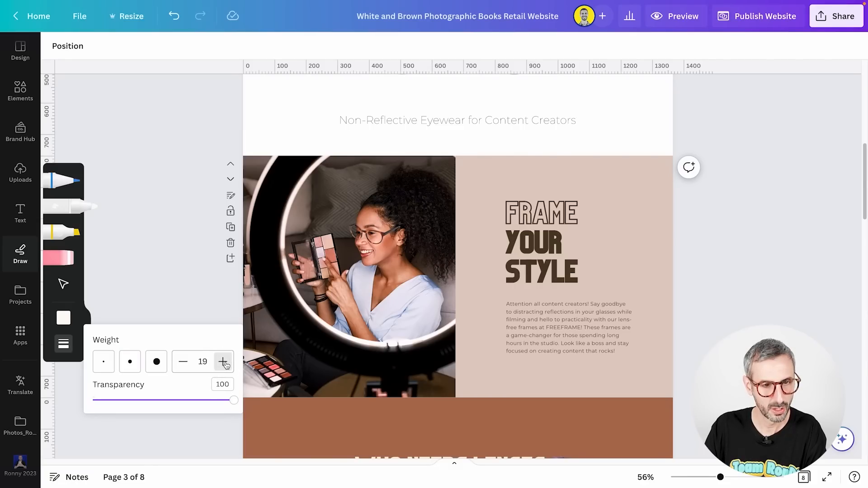
pyautogui.click(344, 214)
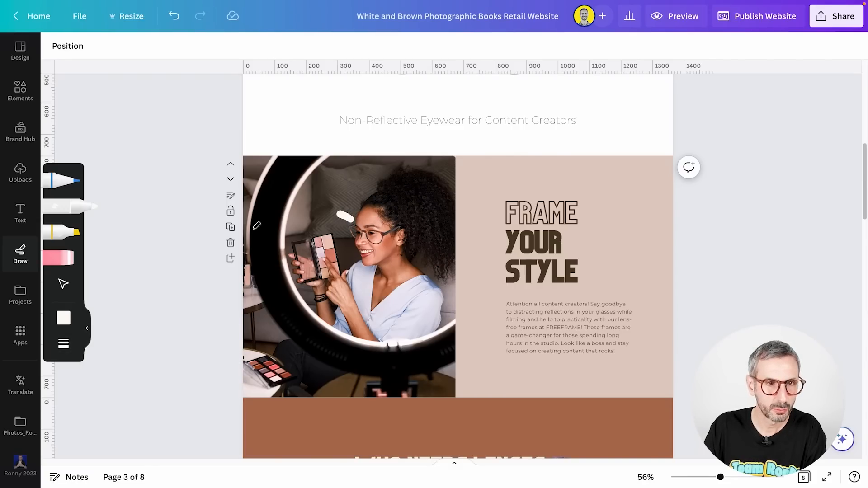
# Erase the short stroke and draw off-white marker strokes of weight 14 radiating from both sides of the woman's glasses on page 3.
pyautogui.click(57, 263)
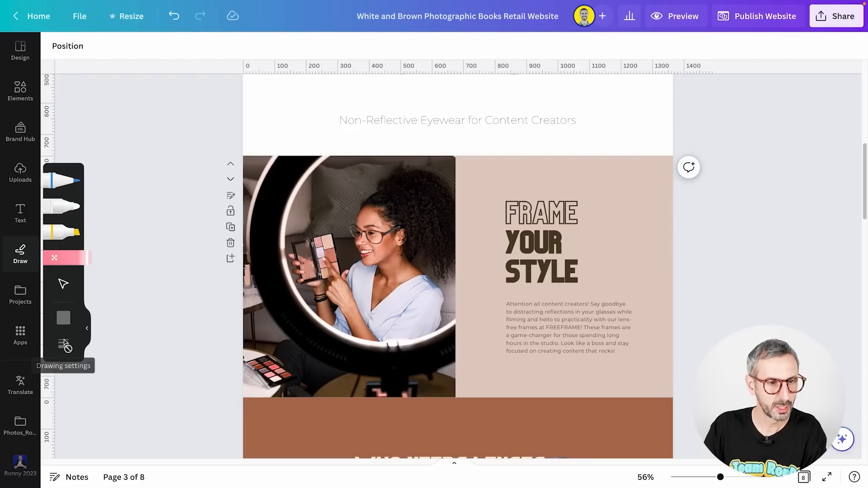
pyautogui.click(67, 206)
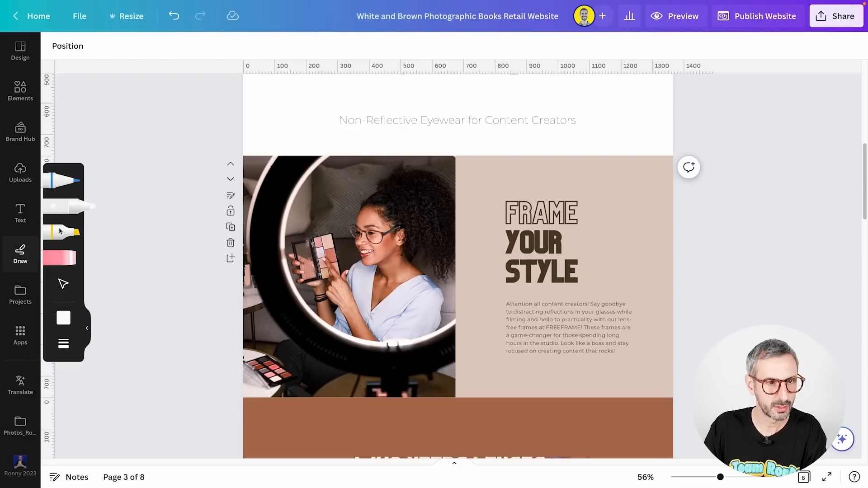
pyautogui.click(64, 343)
pyautogui.click(200, 361)
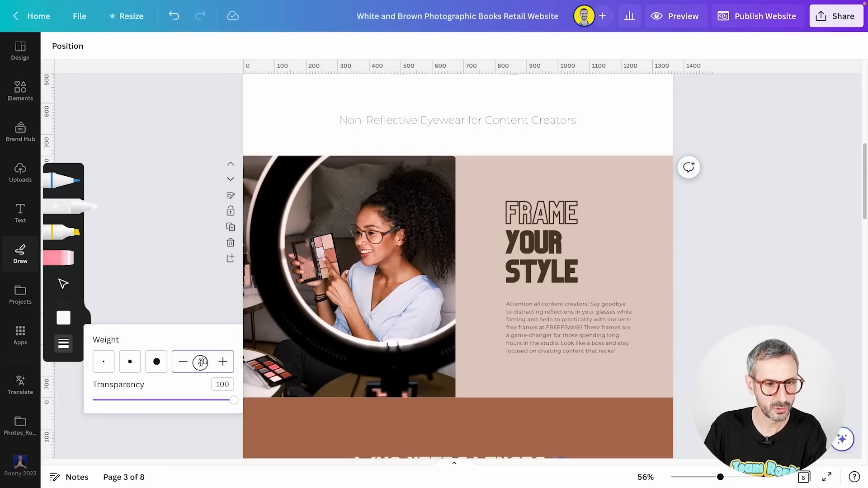
pyautogui.write('14')
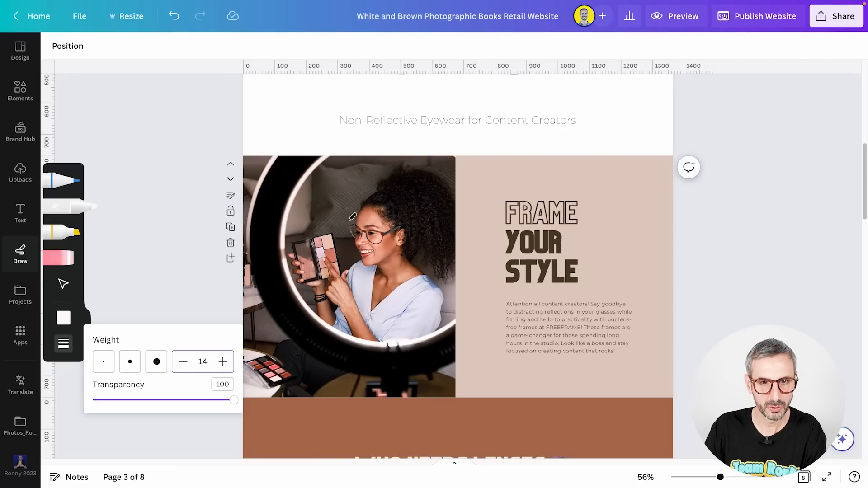
pyautogui.moveTo(349, 221)
pyautogui.mouseDown()
pyautogui.moveTo(339, 217)
pyautogui.moveTo(340, 253)
pyautogui.mouseUp()
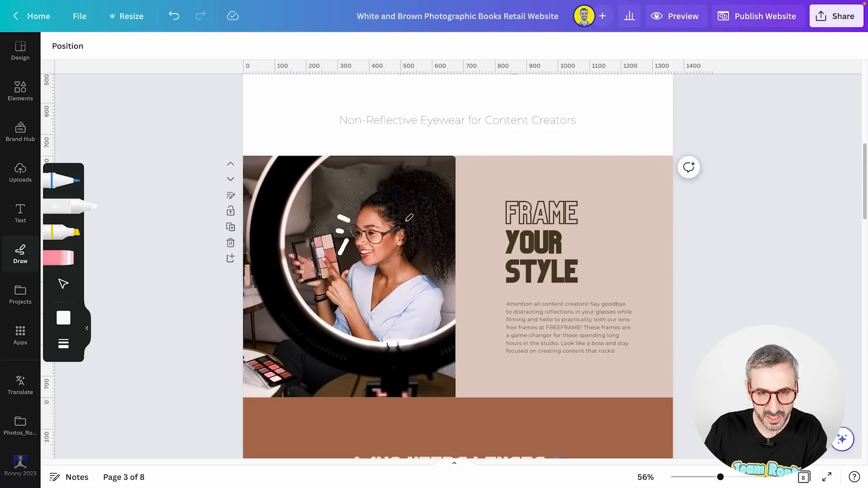
pyautogui.moveTo(404, 221); pyautogui.dragTo(387, 242)
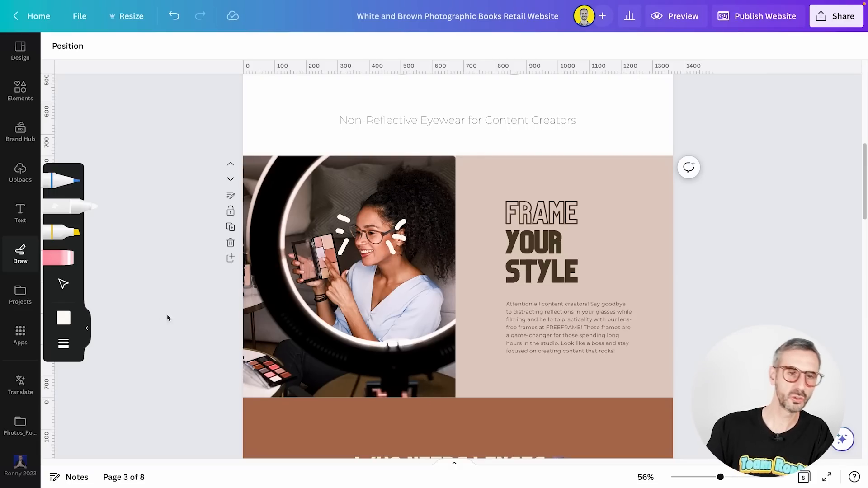
# Group the six marker strokes with the ring light photo on page 3.
pyautogui.moveTo(167, 202); pyautogui.dragTo(438, 315)
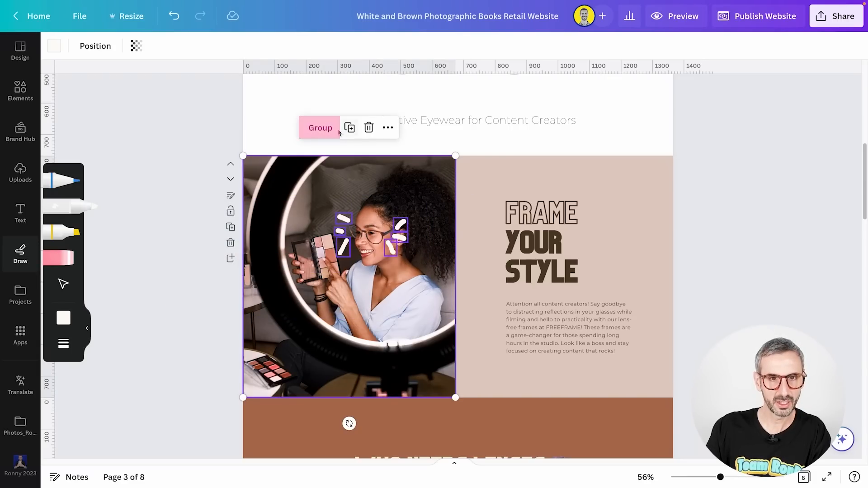
pyautogui.click(320, 127)
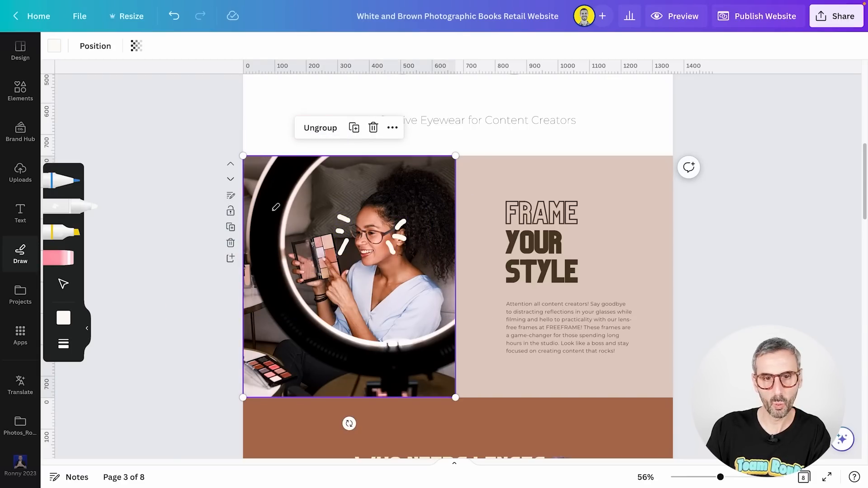
pyautogui.click(727, 261)
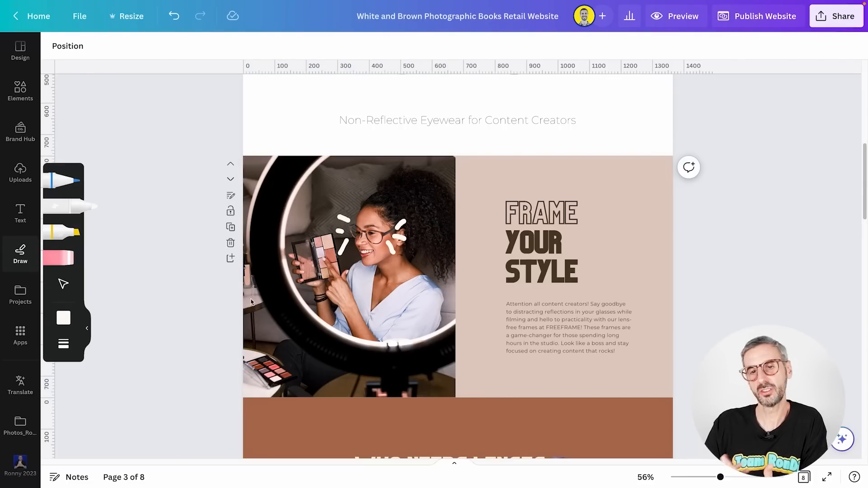
# Draw three curly off-white marker squiggles above the man's head in the page 4 section.
pyautogui.scroll(-2, 479, 277)
pyautogui.scroll(-5, 480, 318)
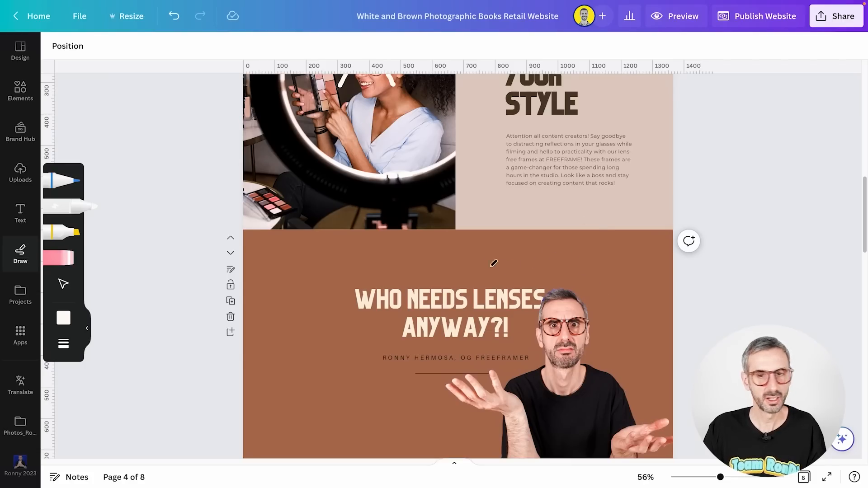
pyautogui.moveTo(565, 245)
pyautogui.mouseDown()
pyautogui.moveTo(565, 276)
pyautogui.moveTo(575, 284)
pyautogui.mouseUp()
pyautogui.moveTo(609, 251)
pyautogui.mouseDown()
pyautogui.moveTo(602, 273)
pyautogui.moveTo(610, 304)
pyautogui.mouseUp()
pyautogui.moveTo(516, 256)
pyautogui.mouseDown()
pyautogui.moveTo(542, 271)
pyautogui.moveTo(537, 284)
pyautogui.mouseUp()
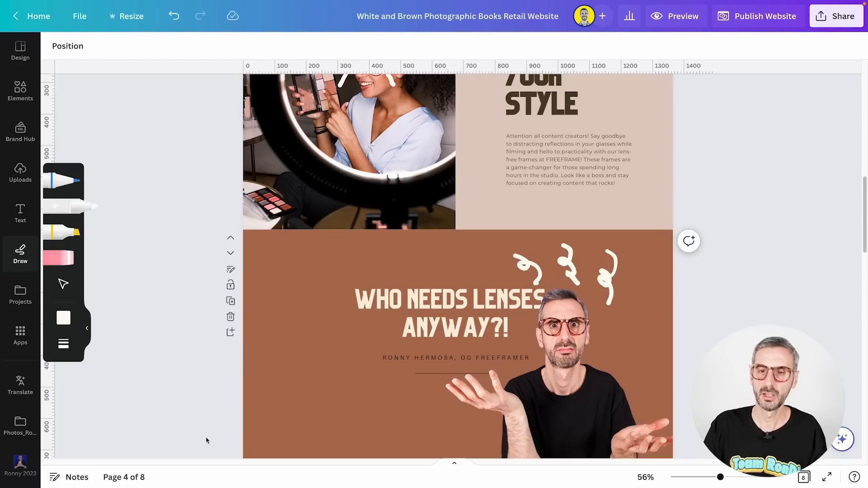
# Erase the three squiggles above the man's head and return to the Select tool.
pyautogui.click(68, 258)
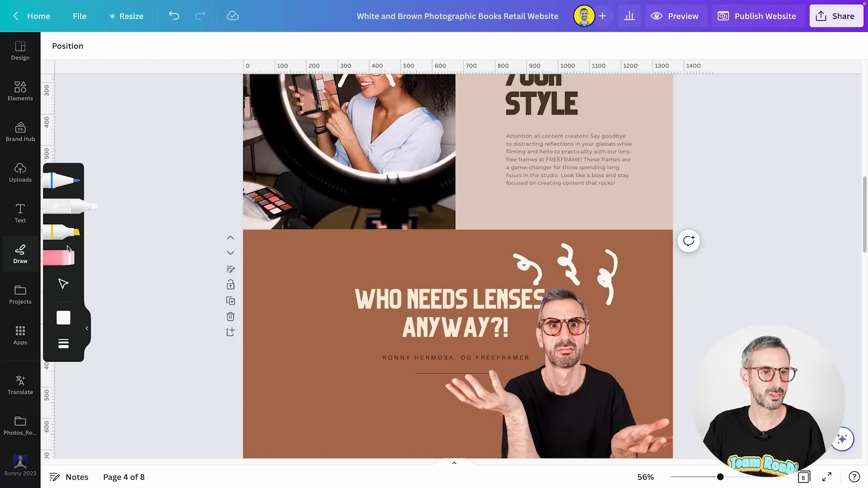
pyautogui.moveTo(492, 257); pyautogui.dragTo(623, 275)
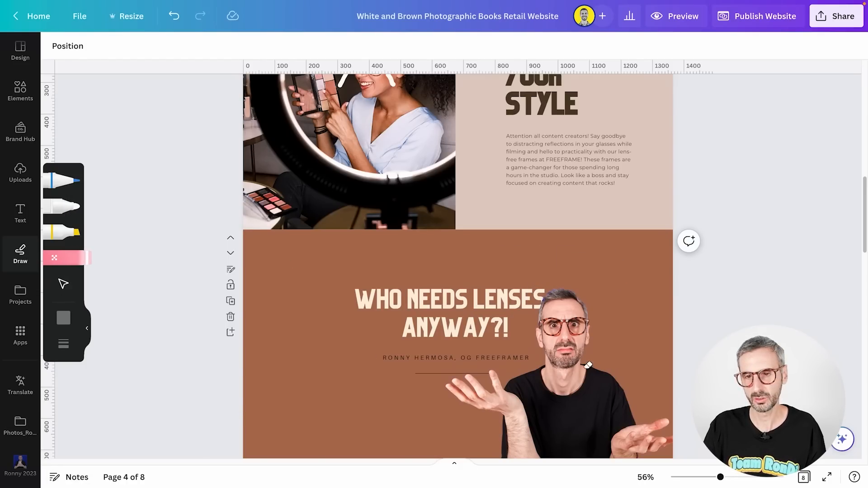
pyautogui.click(63, 284)
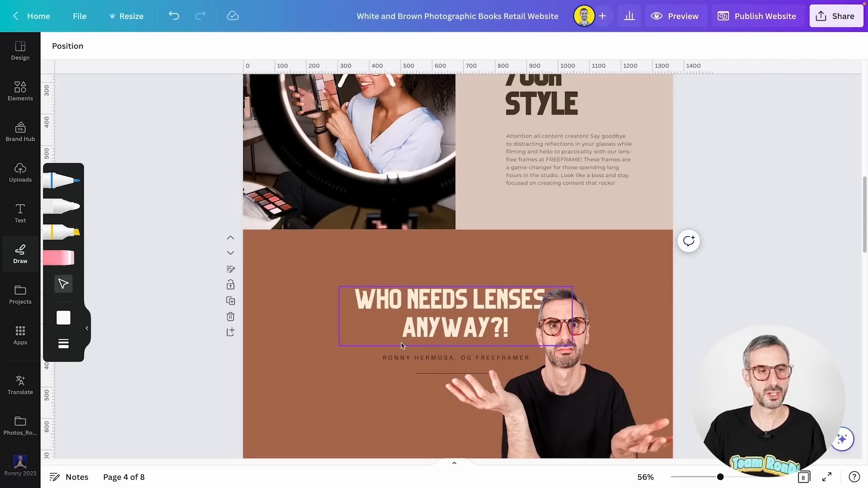
# Open the Text to Image app to create a new picture for the Customer Reviews section on page 7.
pyautogui.scroll(-3, 482, 337)
pyautogui.scroll(-12, 481, 337)
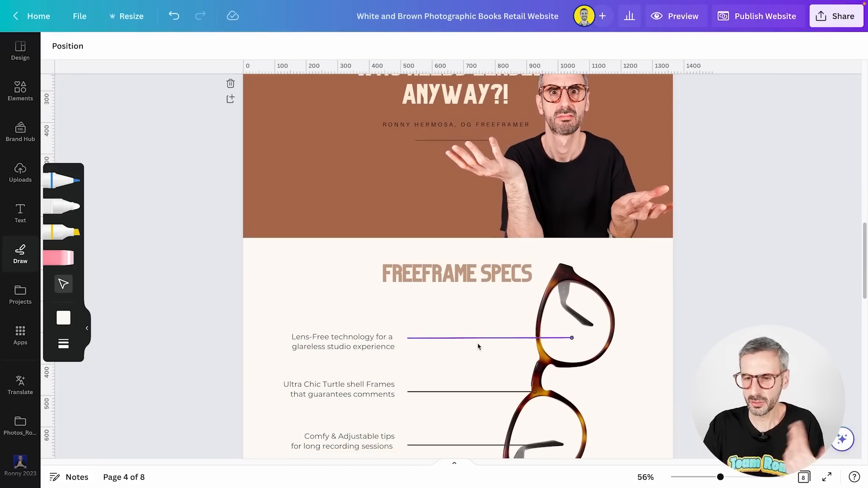
pyautogui.scroll(-5, 476, 355)
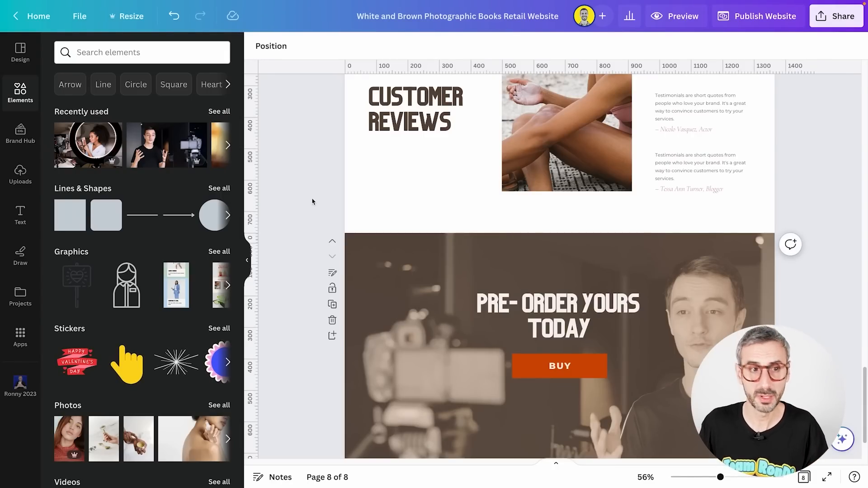
pyautogui.click(21, 335)
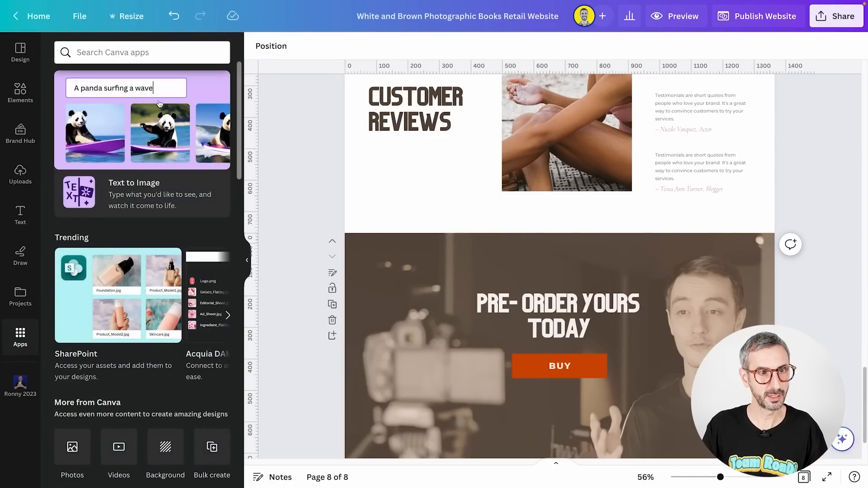
pyautogui.click(145, 151)
pyautogui.scroll(-1, 118, 151)
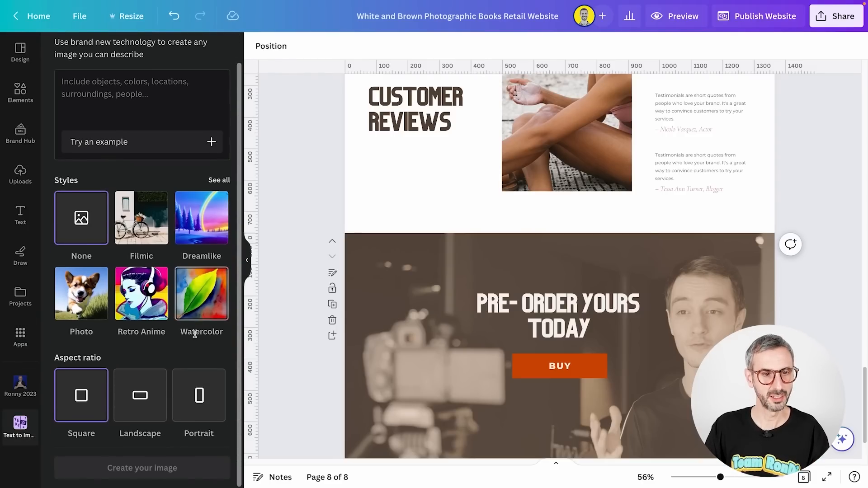
pyautogui.scroll(1, 154, 213)
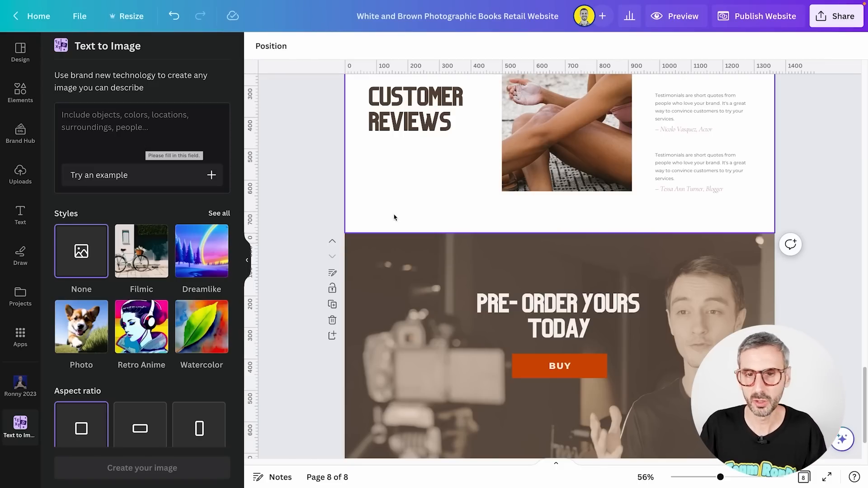
pyautogui.scroll(3, 700, 312)
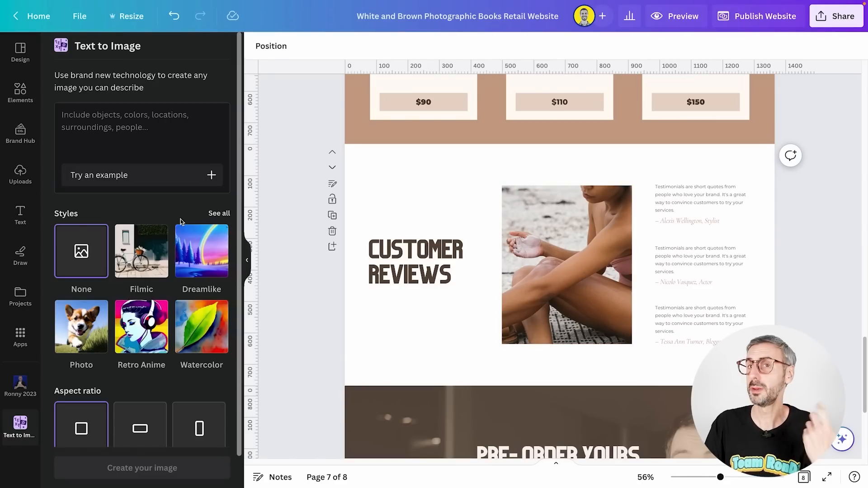
# Browse the full list of image generation styles and choose the Photo style.
pyautogui.click(222, 214)
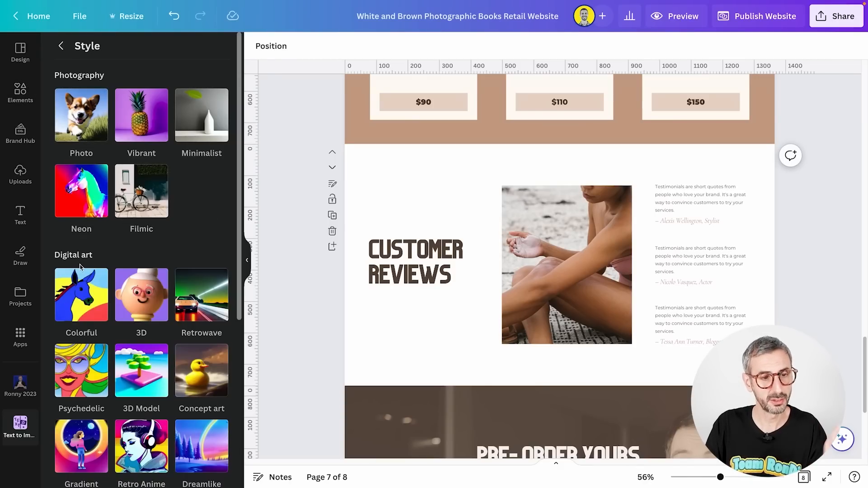
pyautogui.scroll(-5, 82, 268)
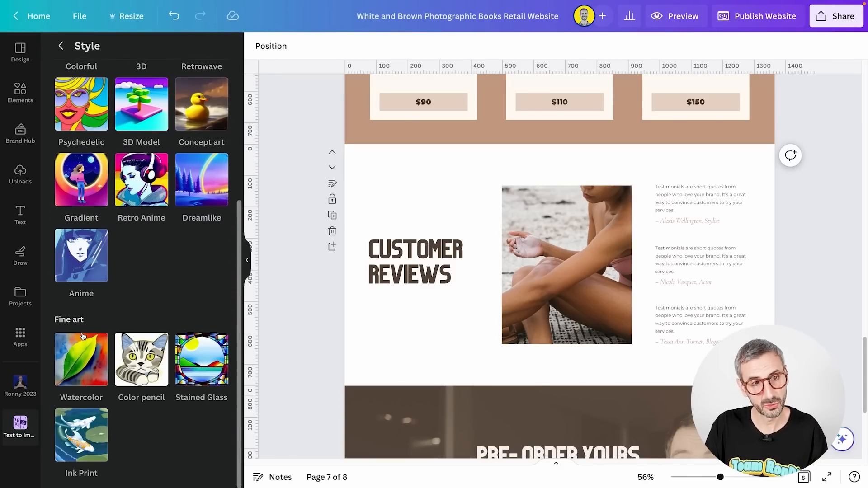
pyautogui.scroll(5, 82, 335)
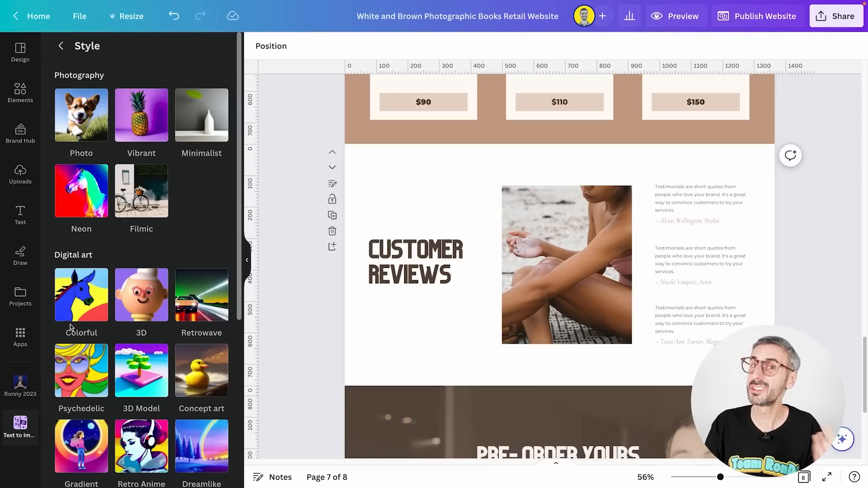
pyautogui.click(83, 131)
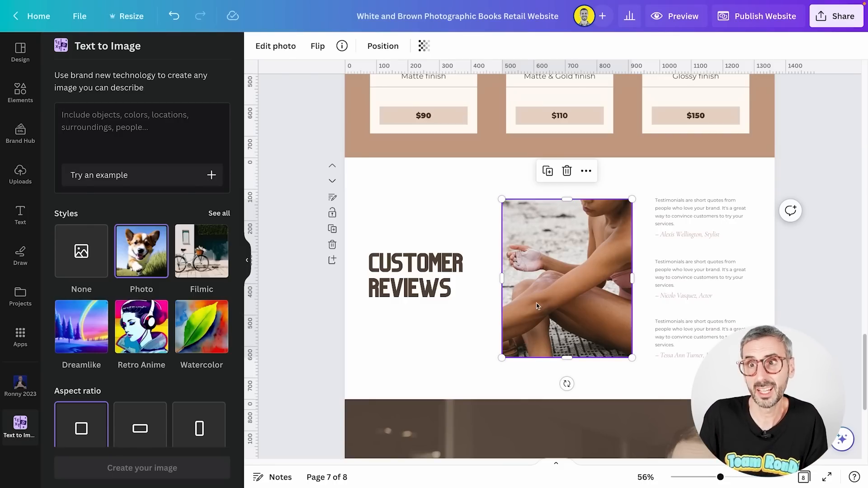
# Generate Portrait images: "a close up of an Asian woman looking happy. Soft natural light coming from the window, 50mm lens, f1.2 aperture, lots of details, cinematic look".
pyautogui.click(137, 128)
pyautogui.write('a close up of an Asian woman looking happy. Soft natural light coming from the window, 50mm lens, f1.2 aperture, lots of details, cinematic look')
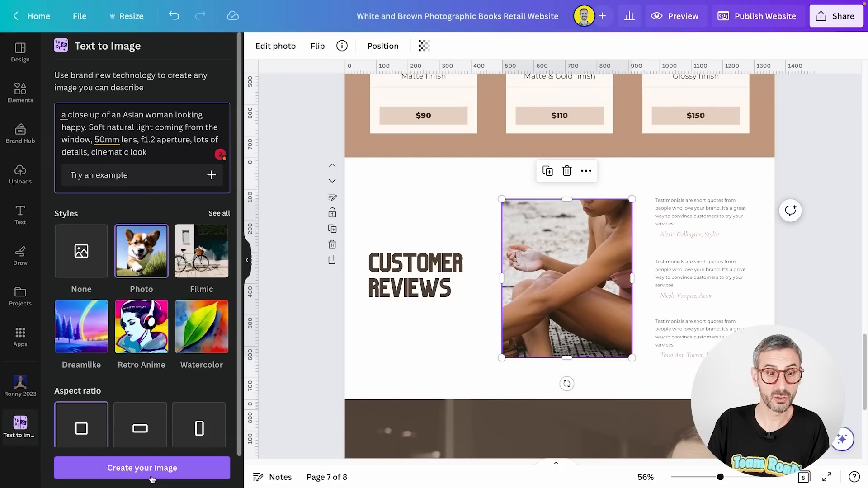
pyautogui.scroll(-1, 149, 359)
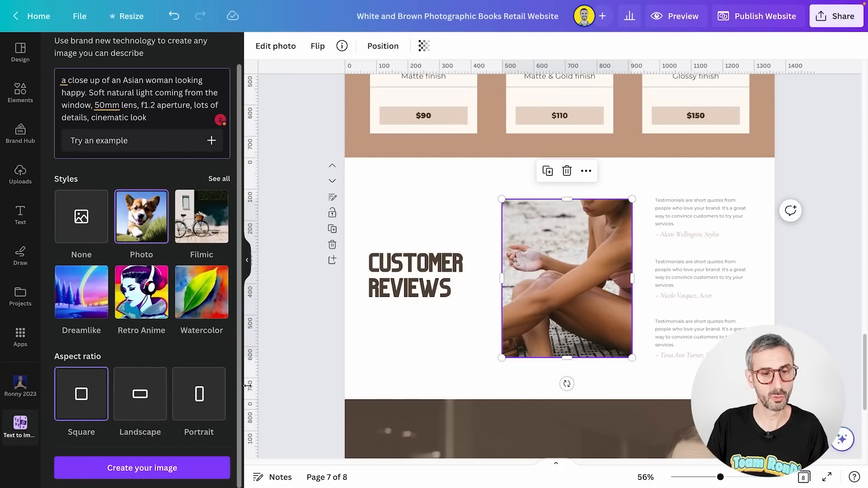
pyautogui.click(202, 401)
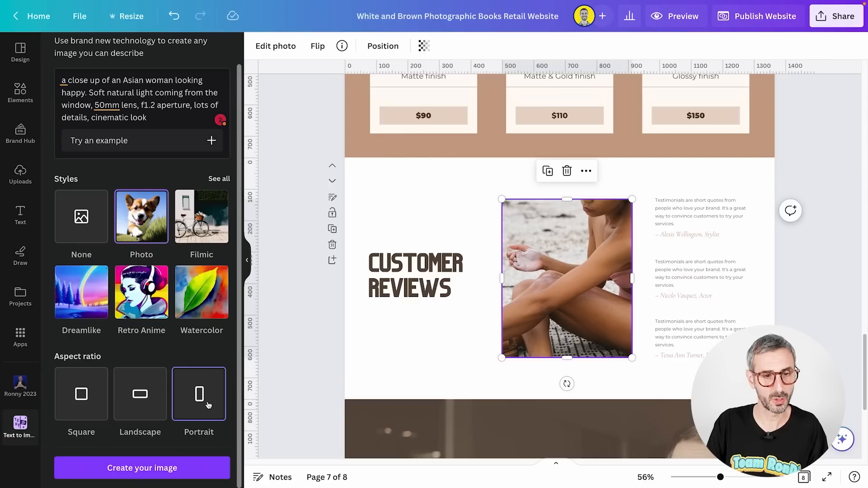
pyautogui.click(174, 468)
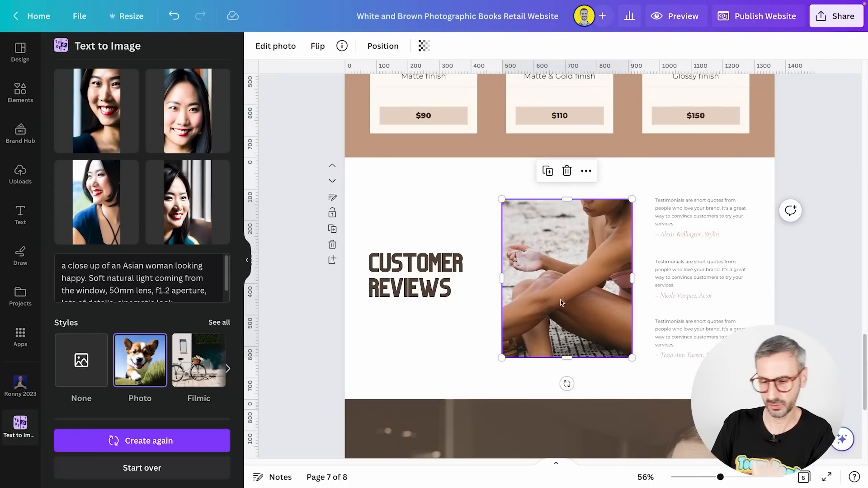
# Replace the Customer Reviews photo with the first generated portrait and enlarge it to fill the section's full height.
pyautogui.press('Delete')
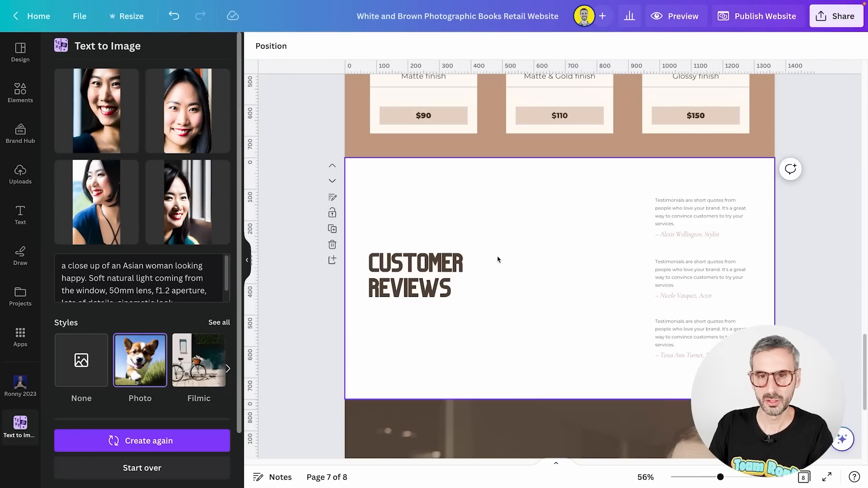
pyautogui.click(96, 111)
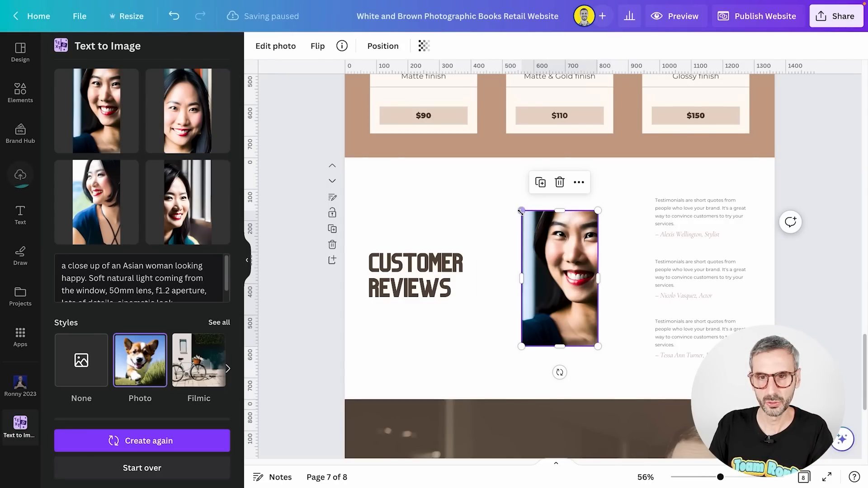
pyautogui.moveTo(521, 211); pyautogui.dragTo(471, 170)
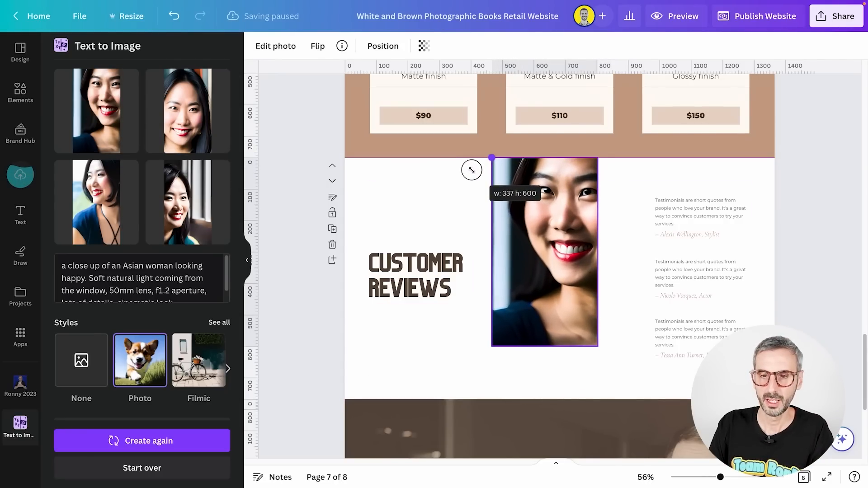
pyautogui.moveTo(597, 346); pyautogui.dragTo(574, 340)
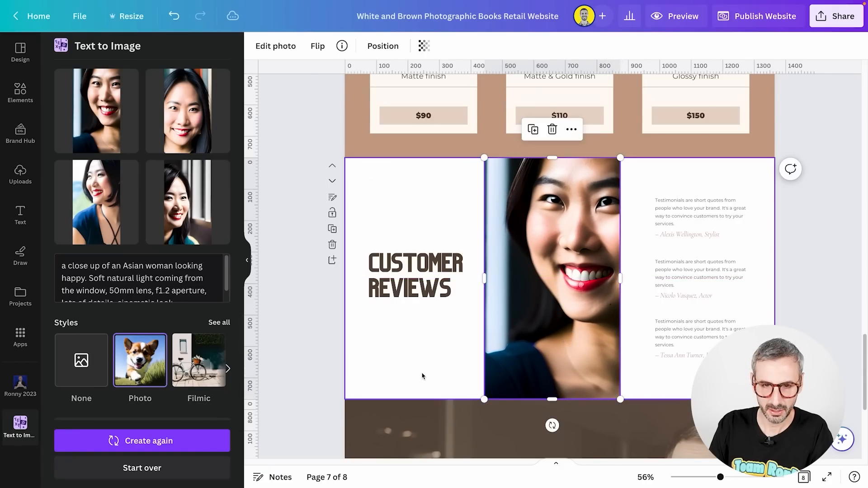
pyautogui.click(365, 360)
# Add the uploaded tortoiseshell glasses to the Customer Reviews section, scaled down and positioned over the portrait woman's eyes.
pyautogui.scroll(5, 431, 344)
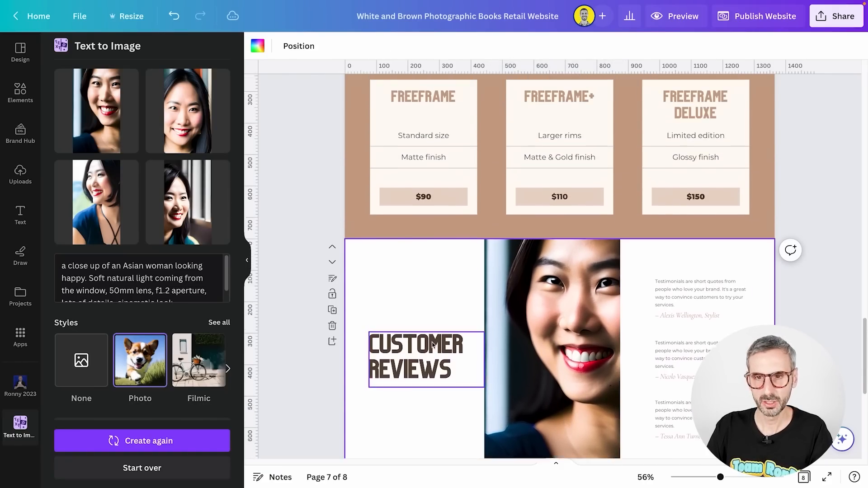
pyautogui.click(20, 172)
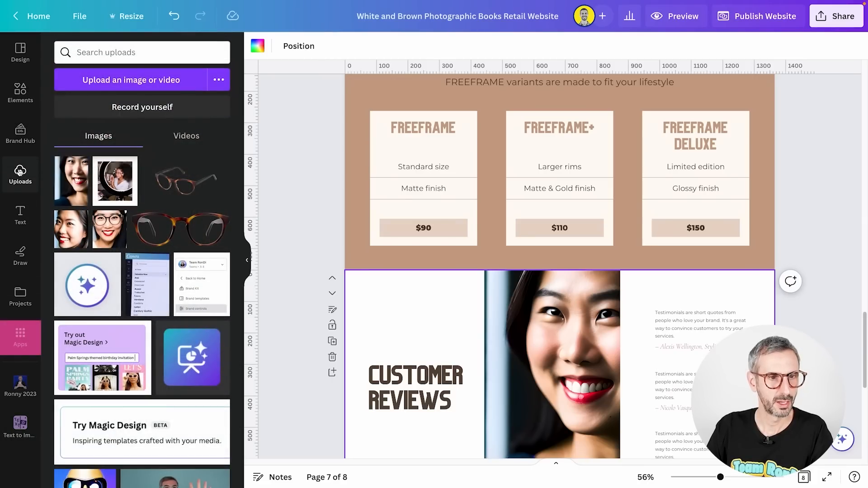
pyautogui.click(190, 229)
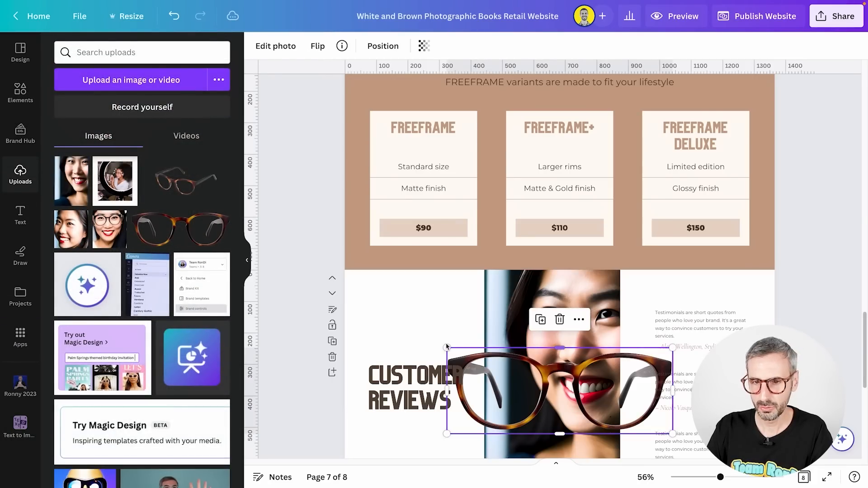
pyautogui.moveTo(472, 363); pyautogui.dragTo(523, 298)
pyautogui.moveTo(574, 315); pyautogui.dragTo(576, 322)
pyautogui.scroll(-1, 503, 361)
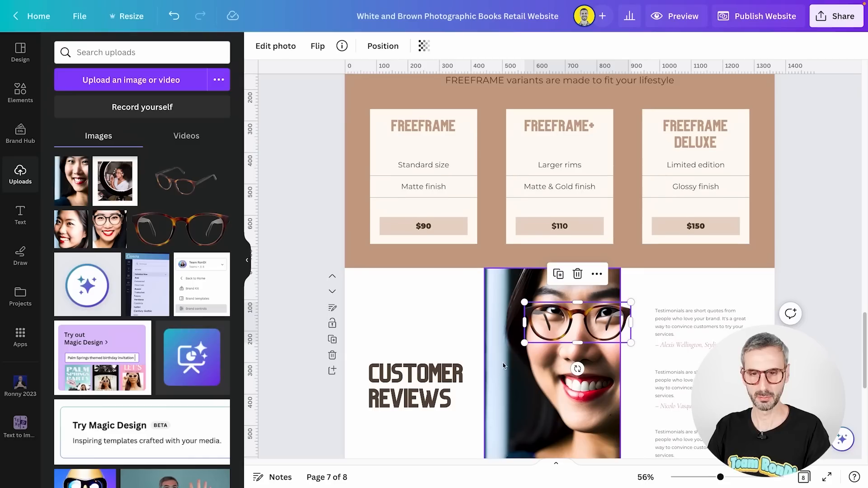
pyautogui.moveTo(524, 346); pyautogui.dragTo(509, 348)
pyautogui.moveTo(564, 326); pyautogui.dragTo(572, 317)
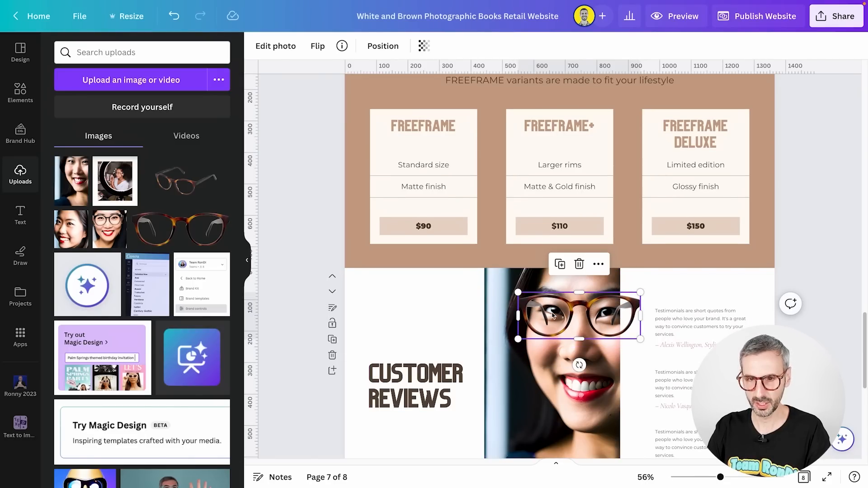
pyautogui.moveTo(585, 304); pyautogui.dragTo(585, 323)
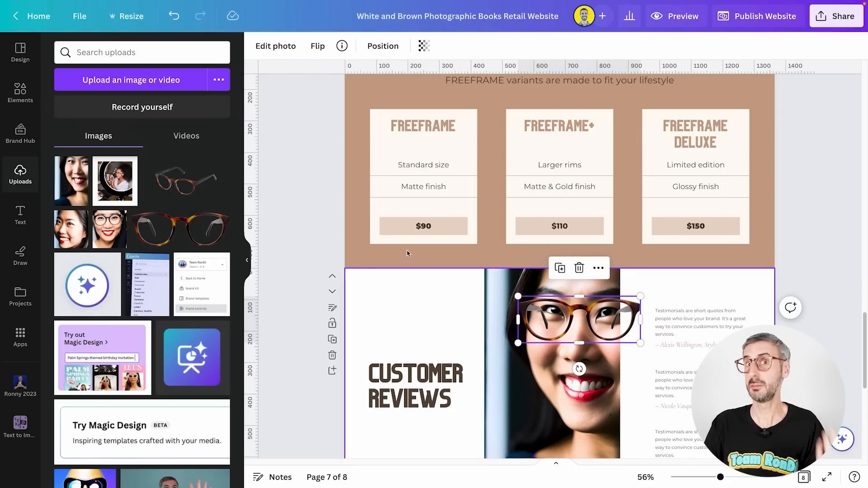
# Erase the first temple arm inside the portrait's glasses using Magic Eraser at brush size 49.
pyautogui.click(281, 50)
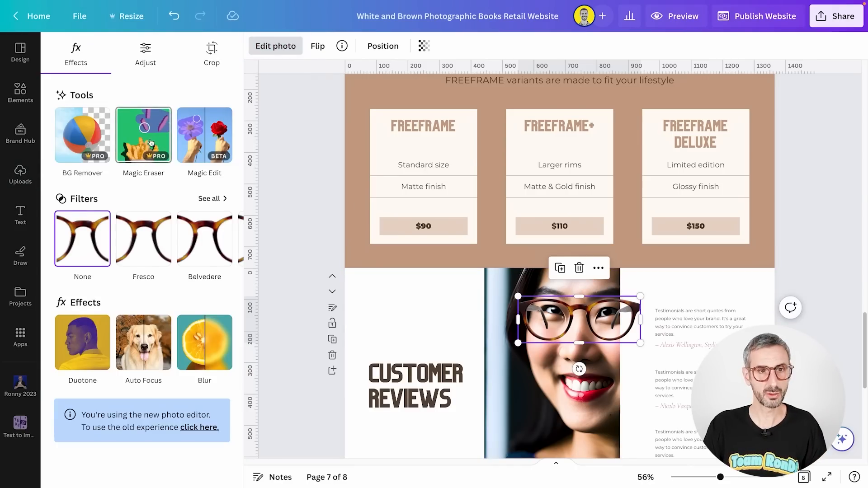
pyautogui.click(144, 134)
pyautogui.moveTo(88, 92); pyautogui.dragTo(139, 92)
pyautogui.moveTo(313, 228)
pyautogui.mouseDown()
pyautogui.moveTo(333, 201)
pyautogui.moveTo(359, 213)
pyautogui.moveTo(403, 303)
pyautogui.moveTo(393, 277)
pyautogui.moveTo(336, 219)
pyautogui.mouseUp()
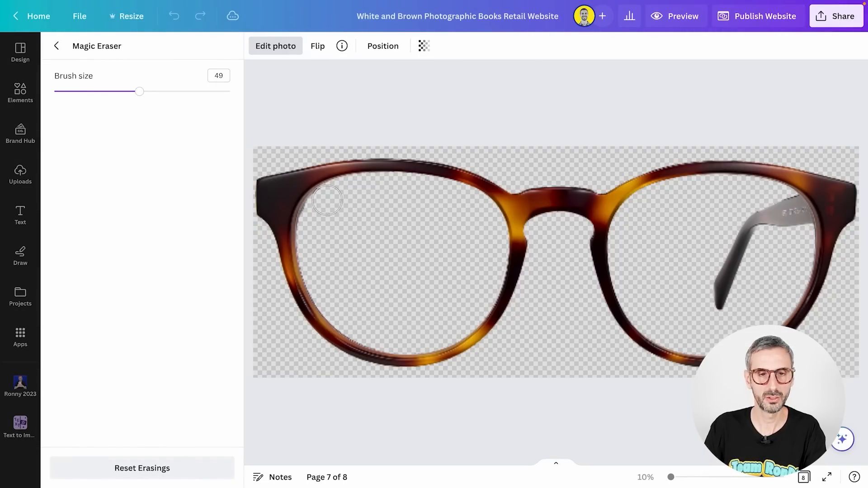
pyautogui.click(326, 201)
# Erase the remaining temple arm from the portrait's glasses at brush size 67 and close Magic Eraser.
pyautogui.scroll(3, 595, 294)
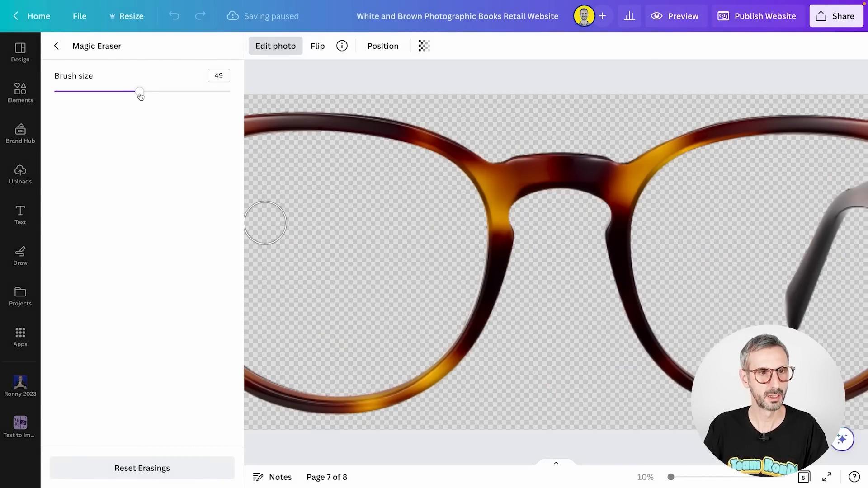
pyautogui.moveTo(140, 91); pyautogui.dragTo(121, 91)
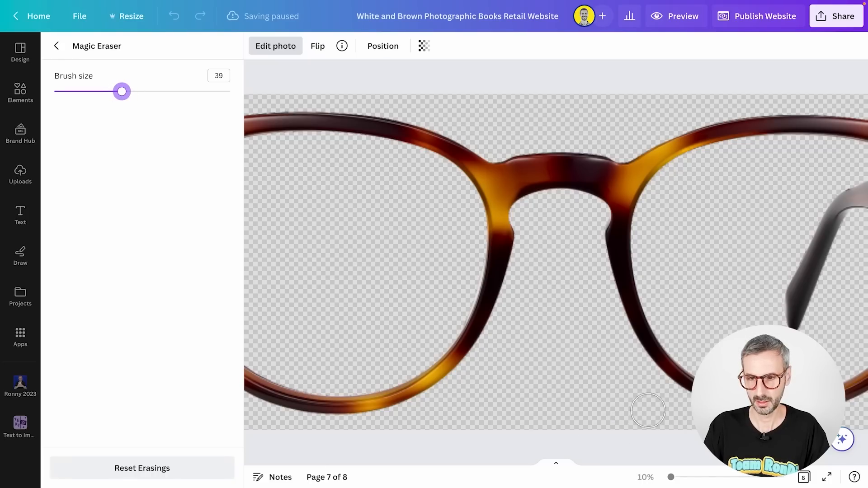
pyautogui.scroll(-10, 648, 410)
pyautogui.scroll(8, 628, 330)
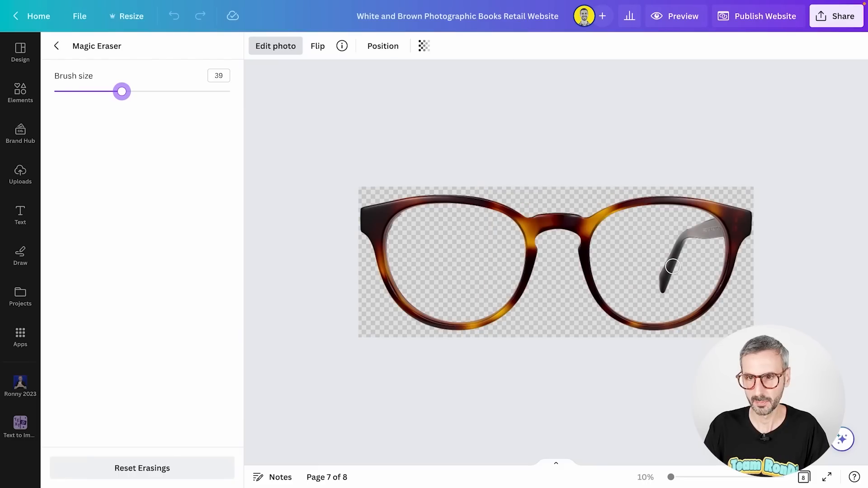
pyautogui.moveTo(119, 92); pyautogui.dragTo(171, 92)
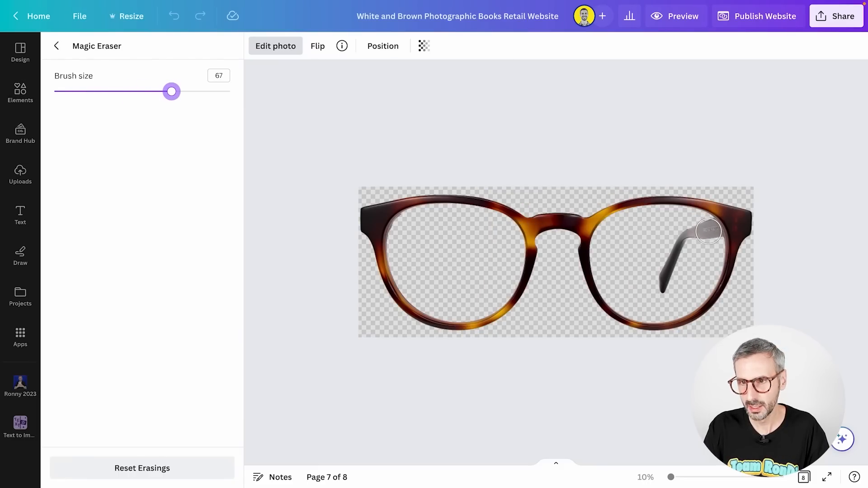
pyautogui.click(705, 229)
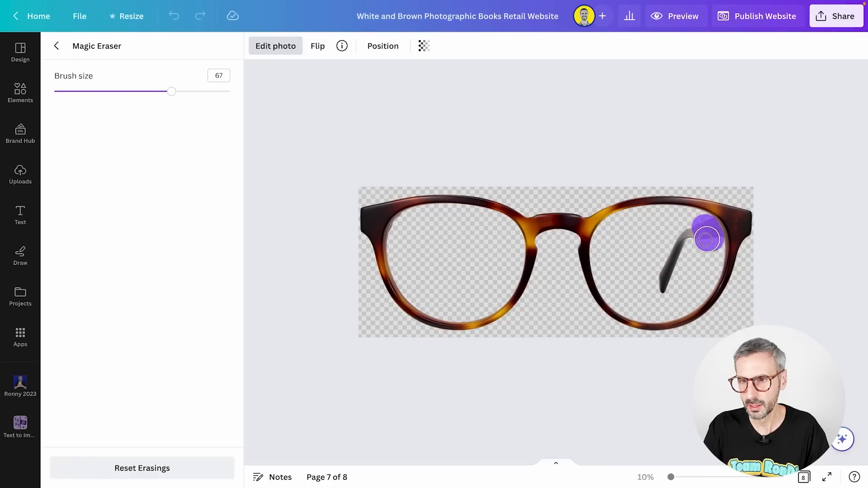
pyautogui.moveTo(706, 240)
pyautogui.mouseDown()
pyautogui.moveTo(690, 237)
pyautogui.moveTo(669, 253)
pyautogui.moveTo(658, 291)
pyautogui.mouseUp()
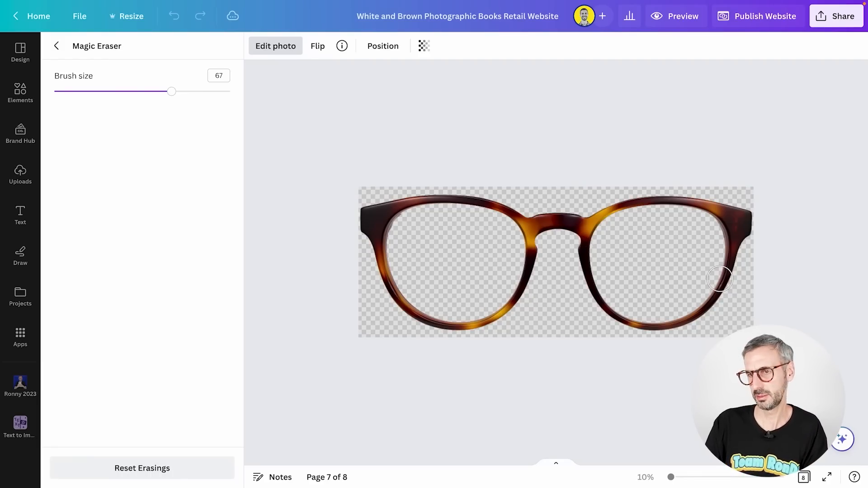
pyautogui.click(57, 47)
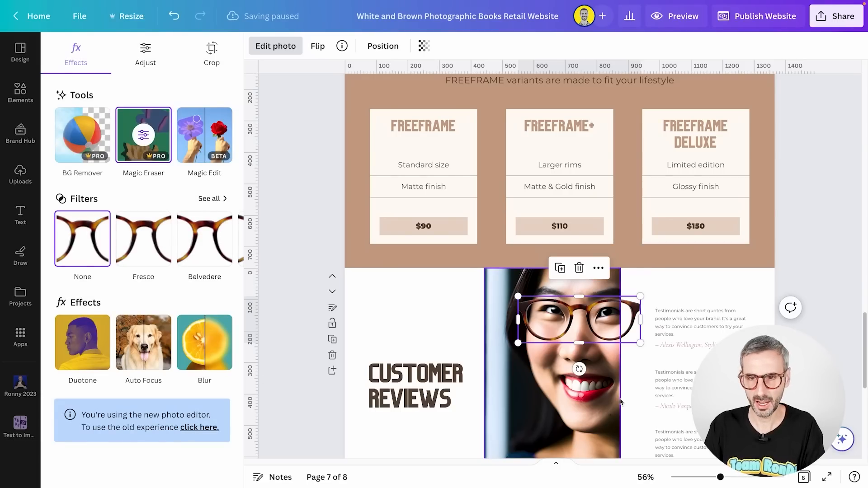
pyautogui.click(633, 374)
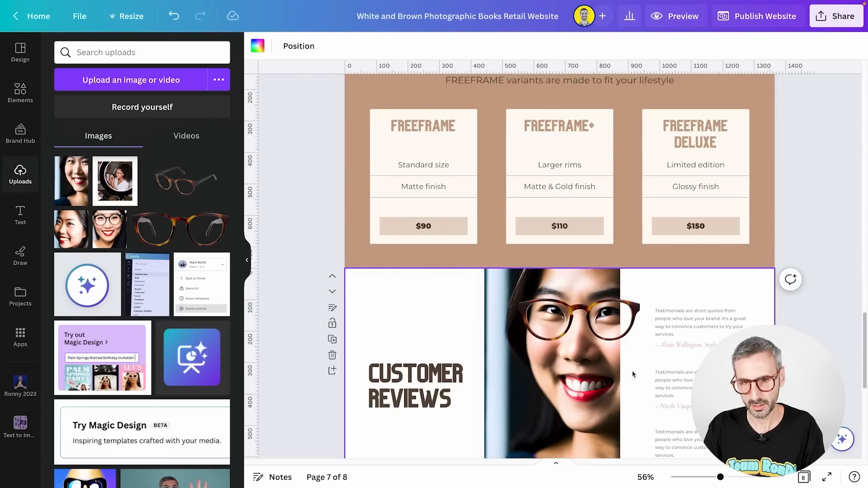
# Widen the Customer Reviews portrait toward the testimonials, almost to the outer edge of the glasses, and shift it slightly downward.
pyautogui.click(608, 407)
pyautogui.moveTo(619, 392); pyautogui.dragTo(632, 392)
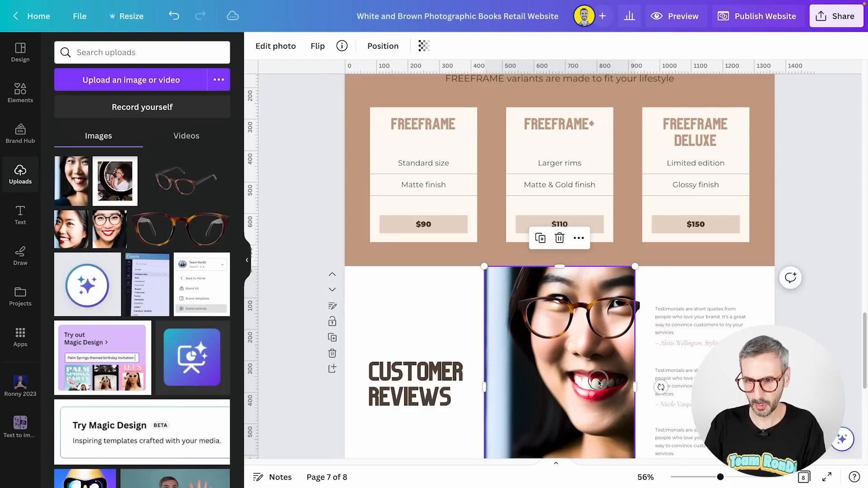
pyautogui.click(643, 362)
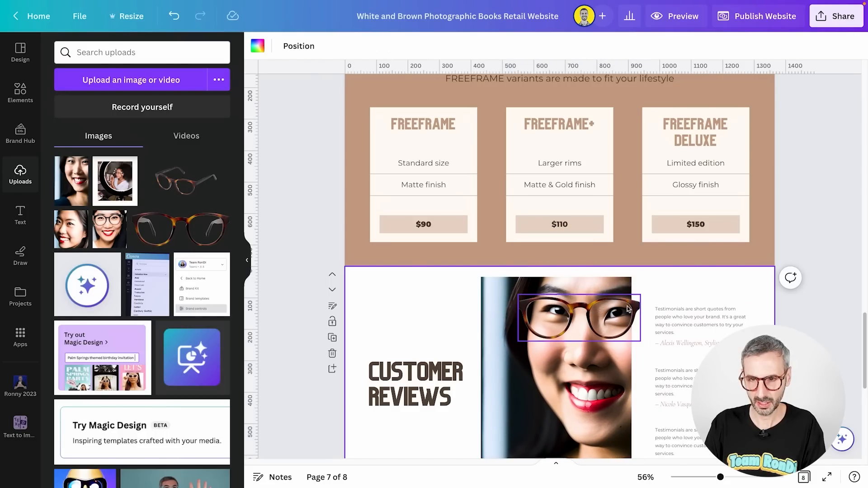
# Select the portrait and glasses together and scale them up so the photo covers the Customer Reviews section's full height.
pyautogui.click(463, 297)
pyautogui.click(611, 368)
pyautogui.moveTo(640, 347); pyautogui.dragTo(619, 335)
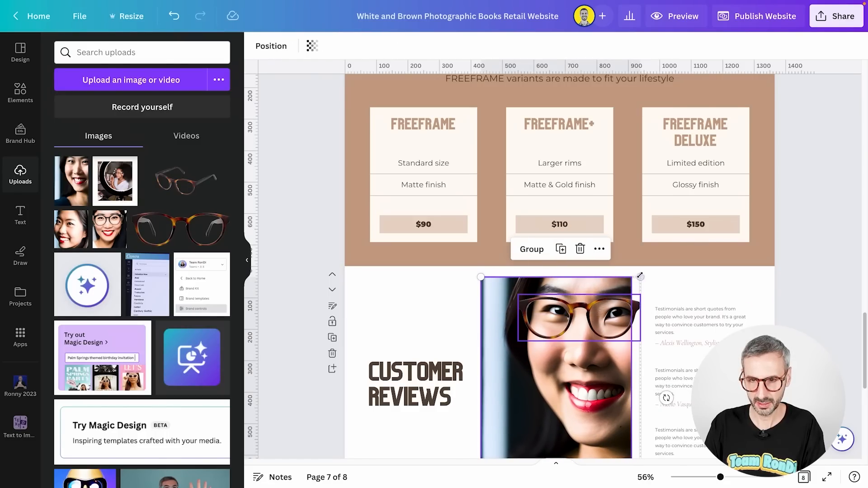
pyautogui.moveTo(641, 276); pyautogui.dragTo(647, 267)
pyautogui.moveTo(576, 399); pyautogui.dragTo(572, 403)
pyautogui.scroll(-3, 511, 434)
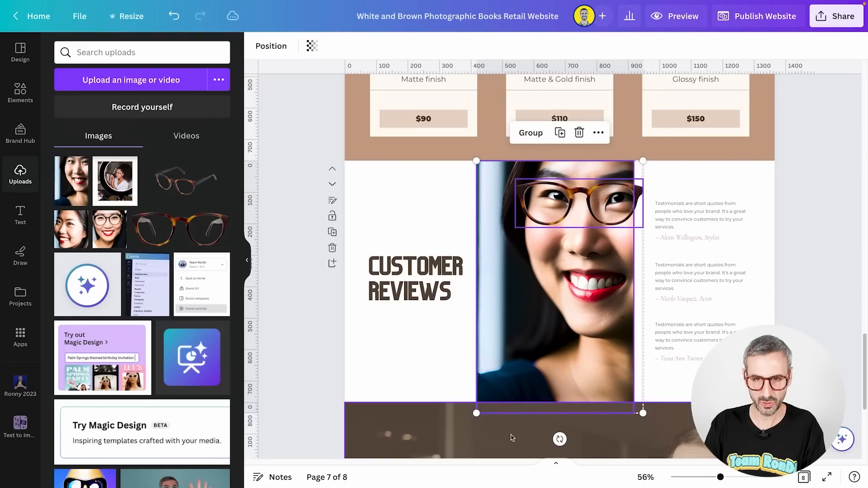
# Trim the portrait photo's lower edge to the bottom of the Customer Reviews section.
pyautogui.click(467, 370)
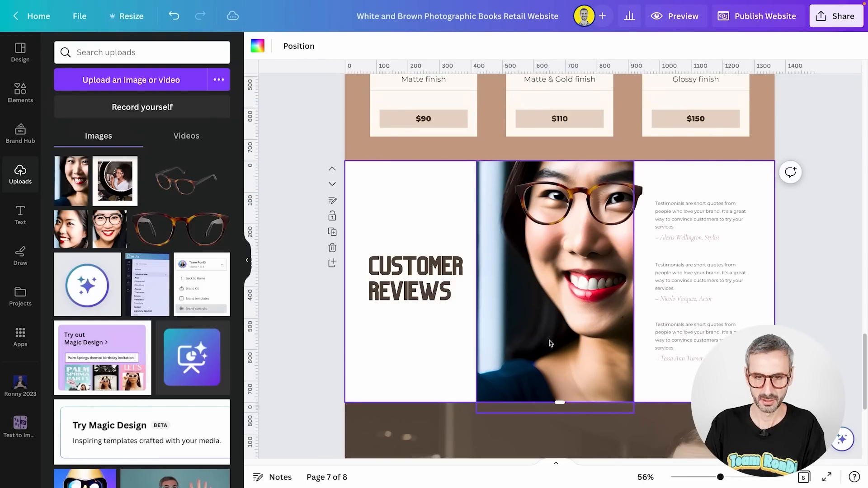
pyautogui.moveTo(559, 402); pyautogui.dragTo(557, 401)
pyautogui.click(569, 378)
pyautogui.click(678, 376)
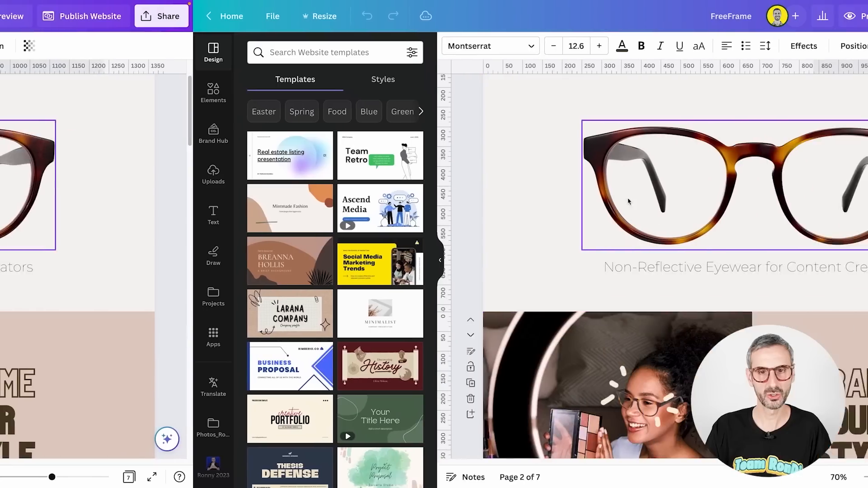
# Switch to the FreeFrame reference design and look through its pages down to the FREEFRAME SPECS section.
pyautogui.scroll(-10, 438, 301)
pyautogui.scroll(-15, 508, 316)
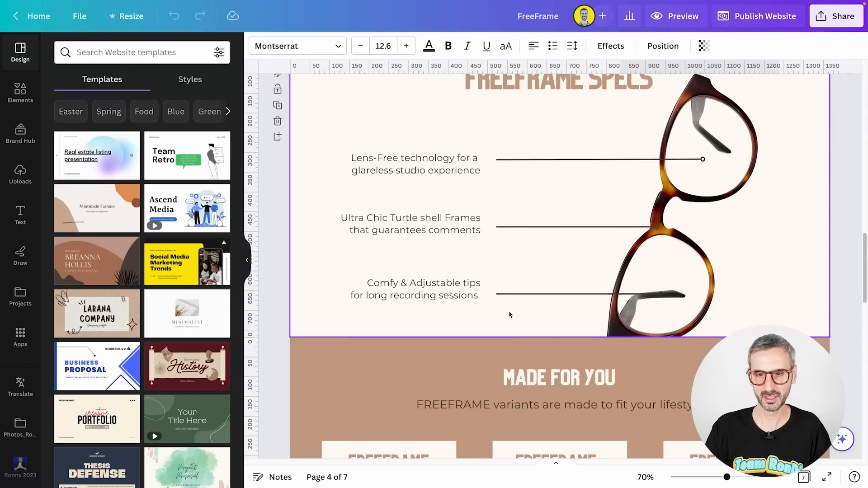
pyautogui.scroll(3, 510, 314)
pyautogui.scroll(1, 537, 307)
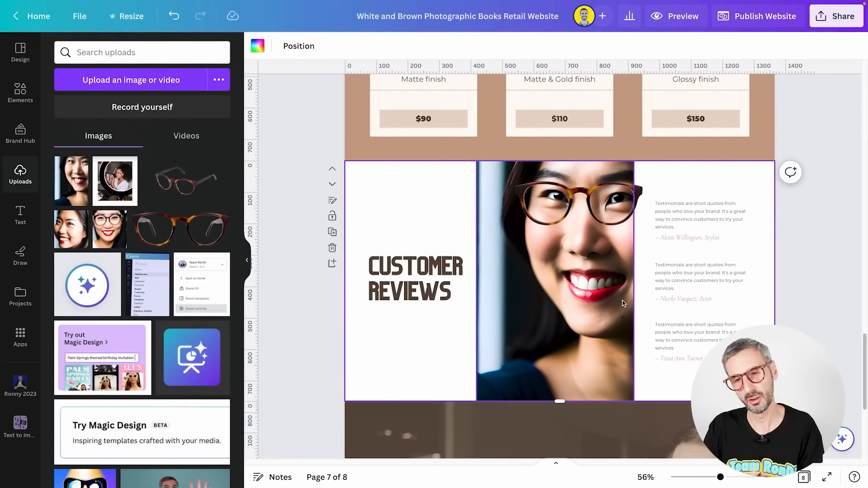
# In the White and Brown template, remove the printed lettering from both temple arms of the FREEFRAME SPECS glasses with Magic Eraser.
pyautogui.scroll(-3, 606, 312)
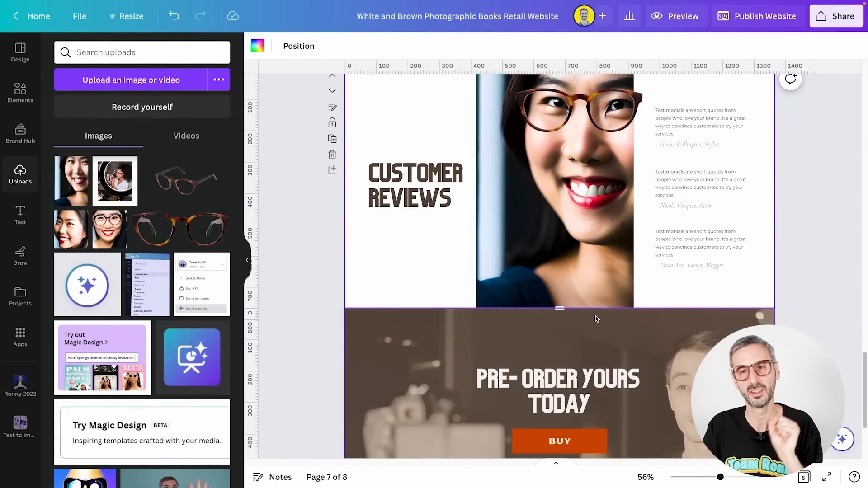
pyautogui.scroll(-3, 594, 323)
pyautogui.scroll(10, 555, 312)
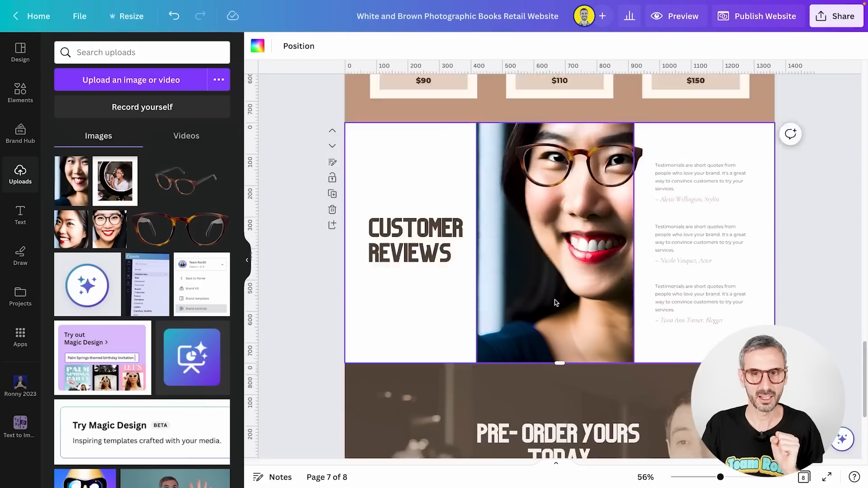
pyautogui.scroll(1, 546, 316)
pyautogui.scroll(-2, 538, 314)
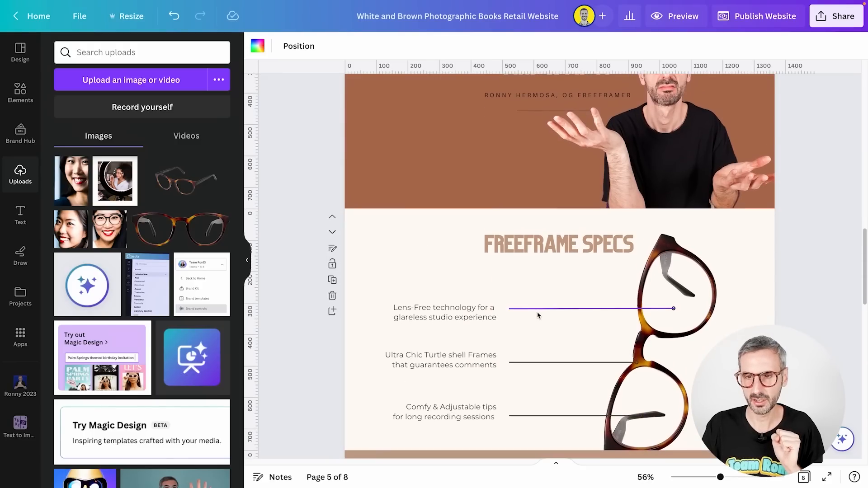
pyautogui.scroll(-2, 550, 325)
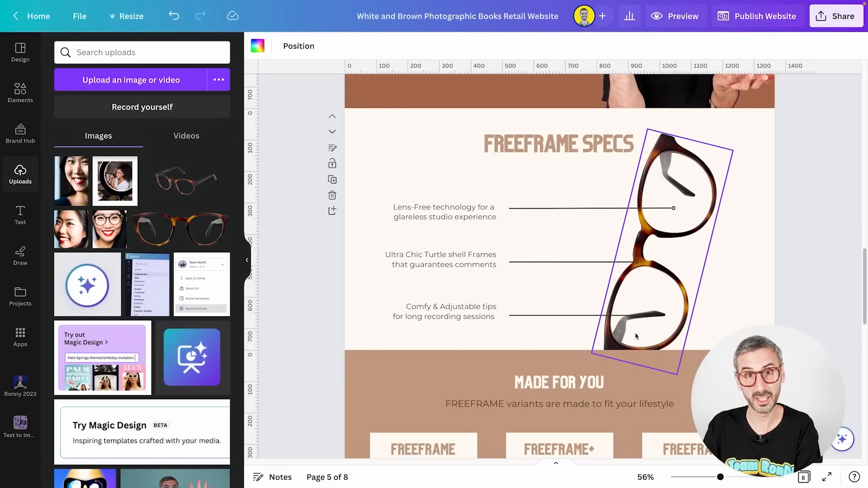
pyautogui.click(634, 335)
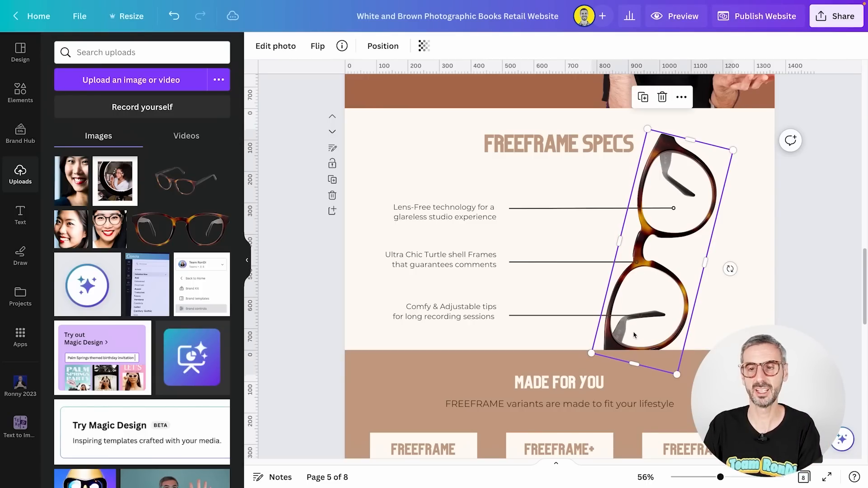
pyautogui.click(277, 47)
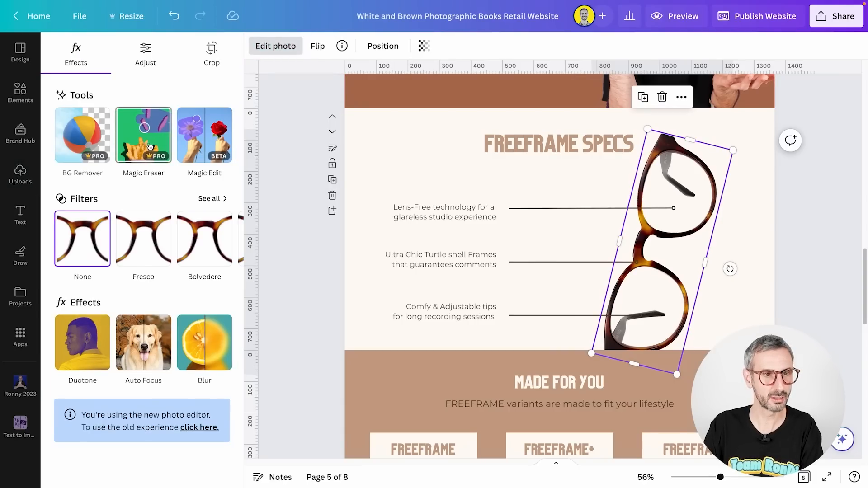
pyautogui.click(153, 143)
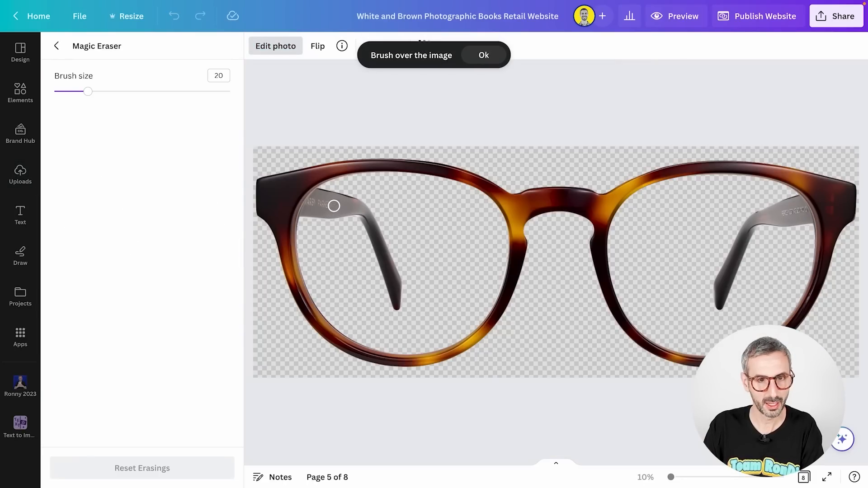
pyautogui.moveTo(310, 202); pyautogui.dragTo(307, 203)
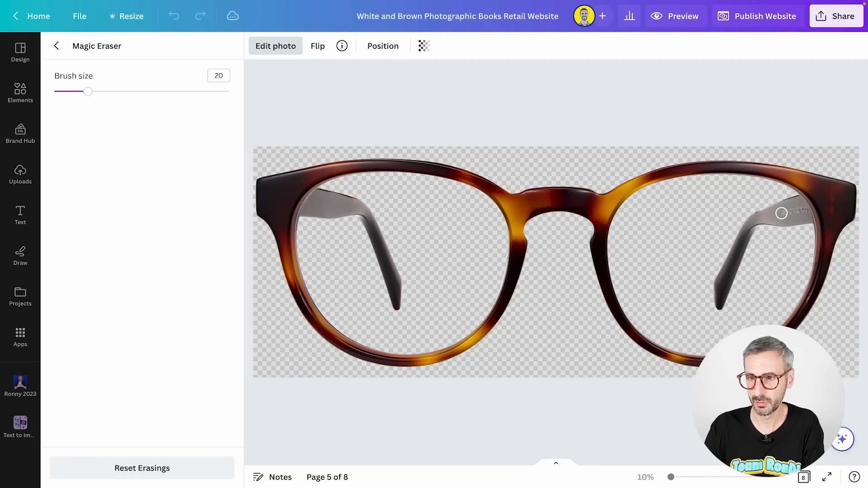
pyautogui.moveTo(805, 210); pyautogui.dragTo(804, 210)
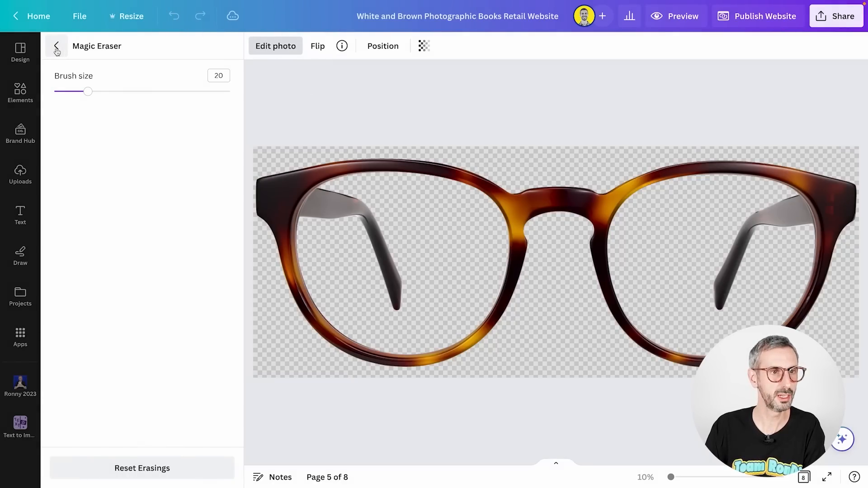
pyautogui.click(56, 47)
# Look over the website from the glasses hero section down to the PRE-ORDER YOURS TODAY section.
pyautogui.scroll(5, 459, 378)
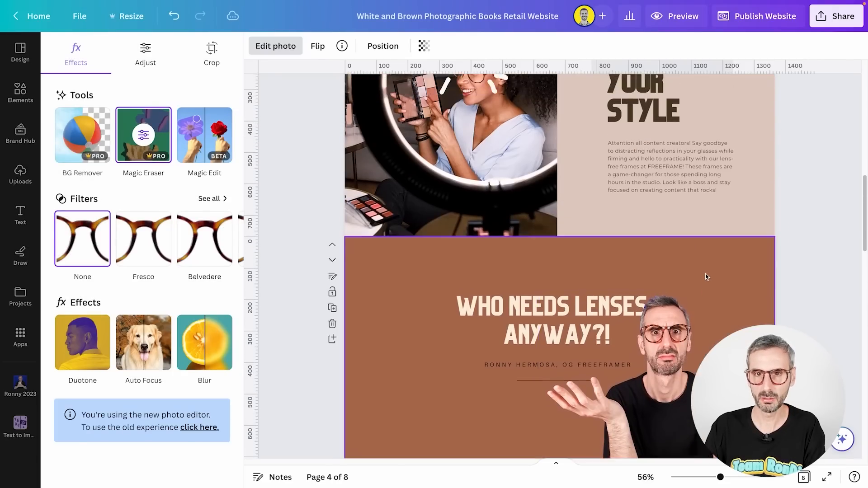
pyautogui.scroll(7, 706, 276)
pyautogui.doubleClick(483, 186)
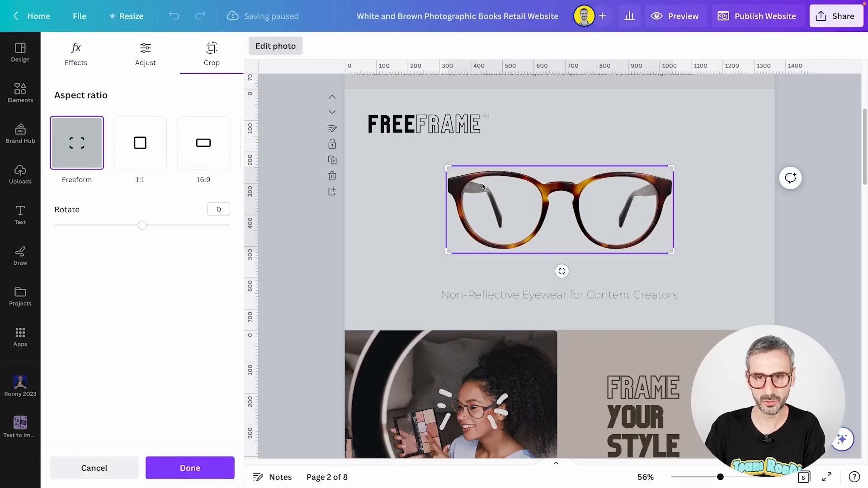
pyautogui.click(328, 293)
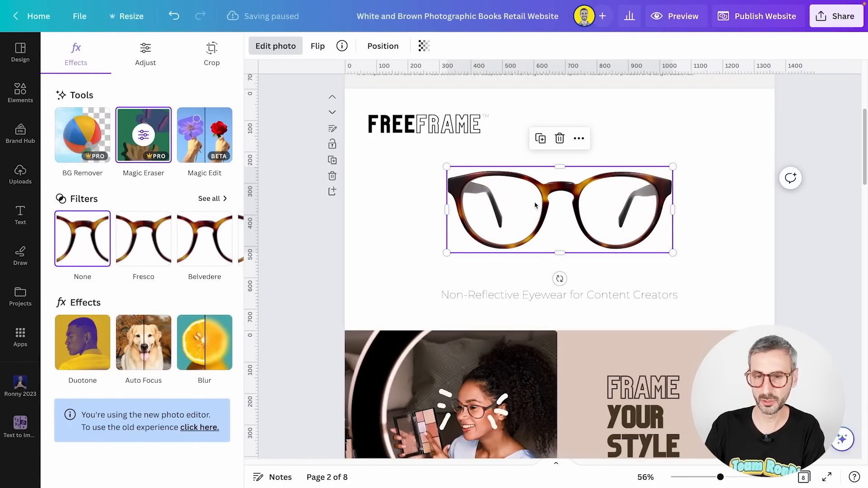
pyautogui.click(729, 263)
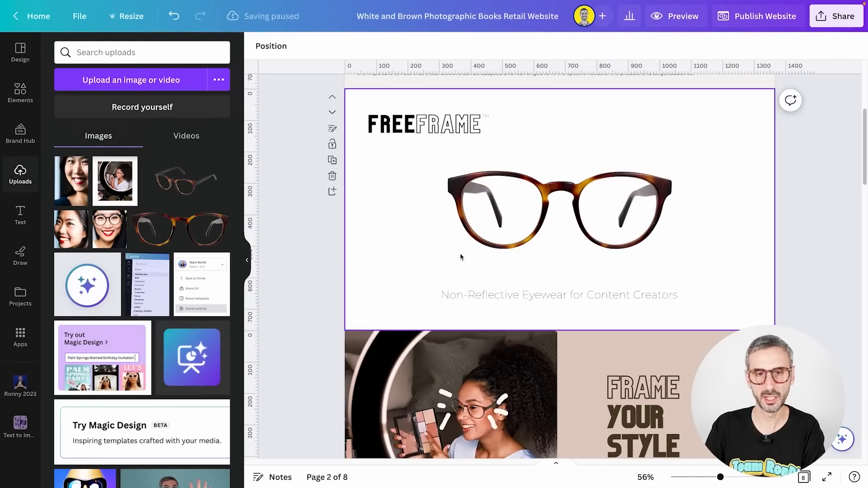
pyautogui.click(406, 260)
pyautogui.scroll(-3, 540, 320)
pyautogui.scroll(-10, 539, 320)
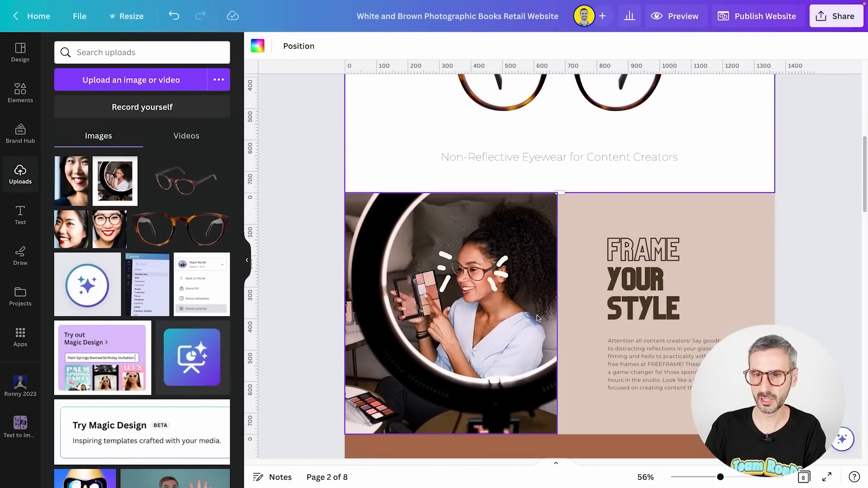
pyautogui.scroll(-12, 538, 328)
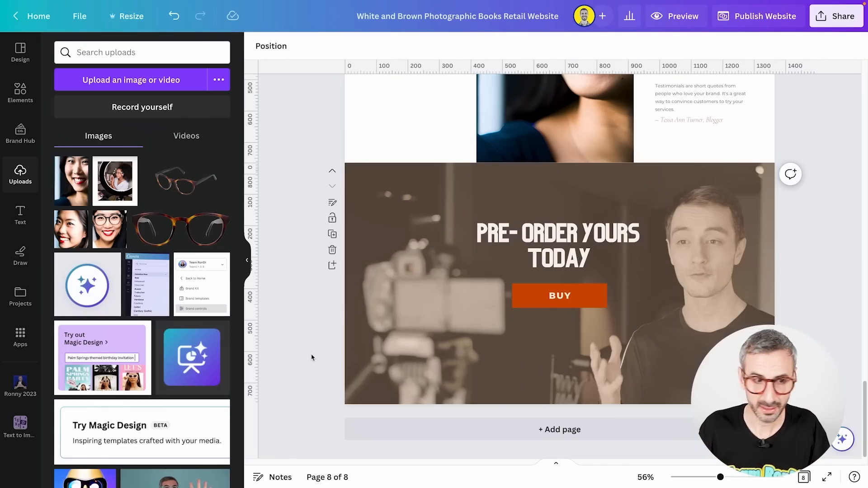
# Open the Translate app and set the target language to Spanish.
pyautogui.click(21, 337)
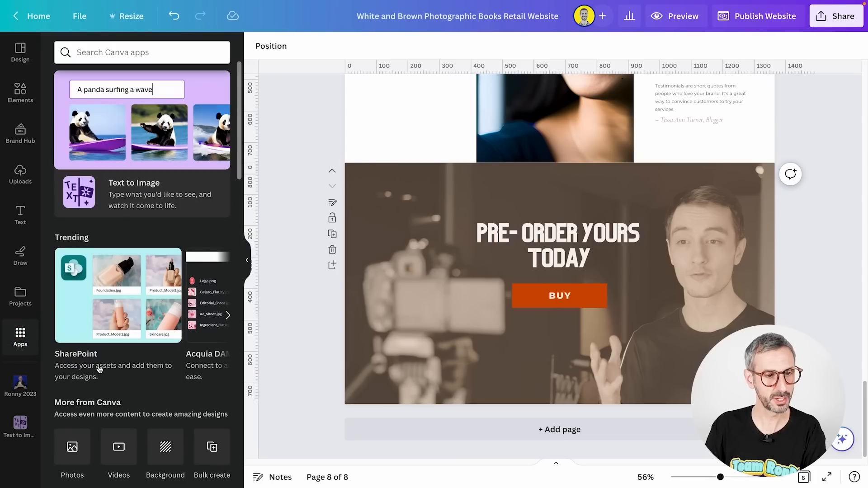
pyautogui.scroll(-3, 89, 420)
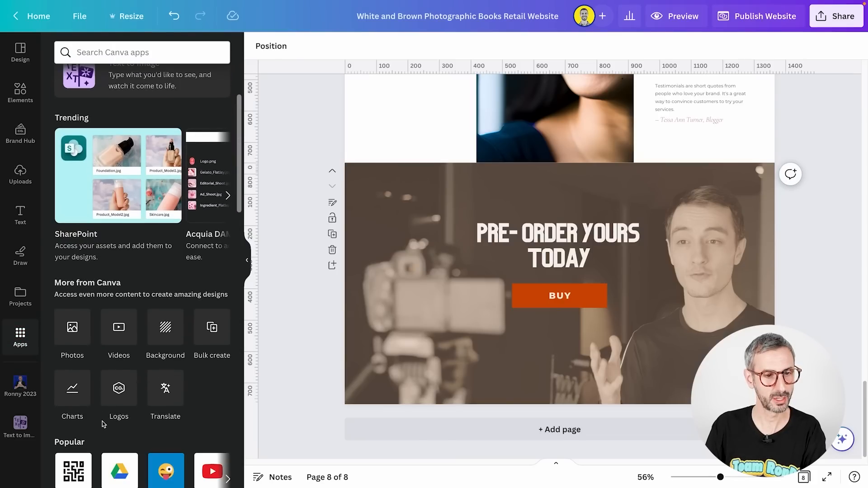
pyautogui.click(165, 392)
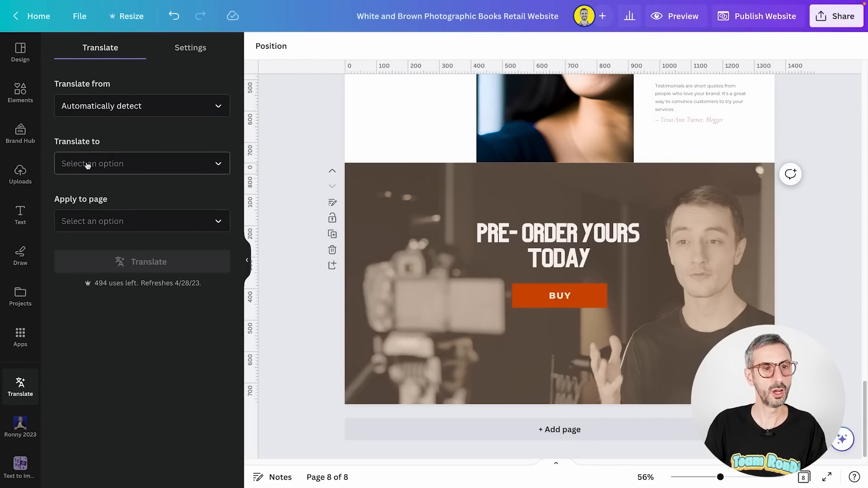
pyautogui.click(148, 168)
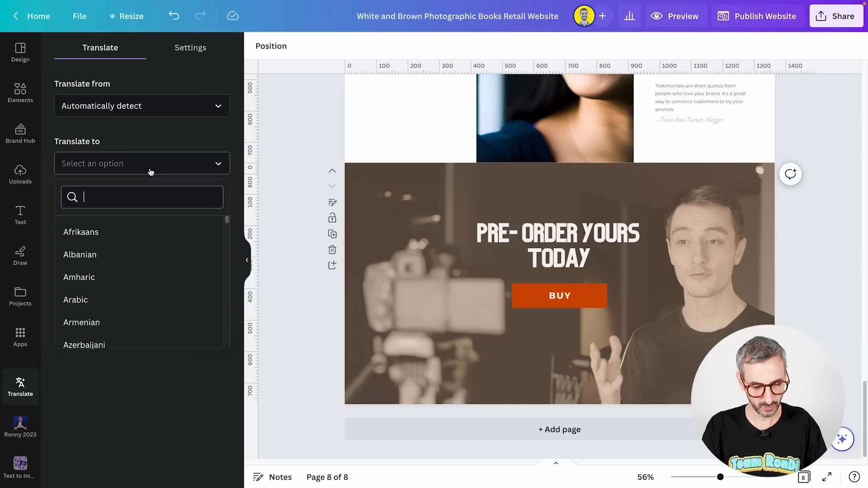
pyautogui.write('Spanish')
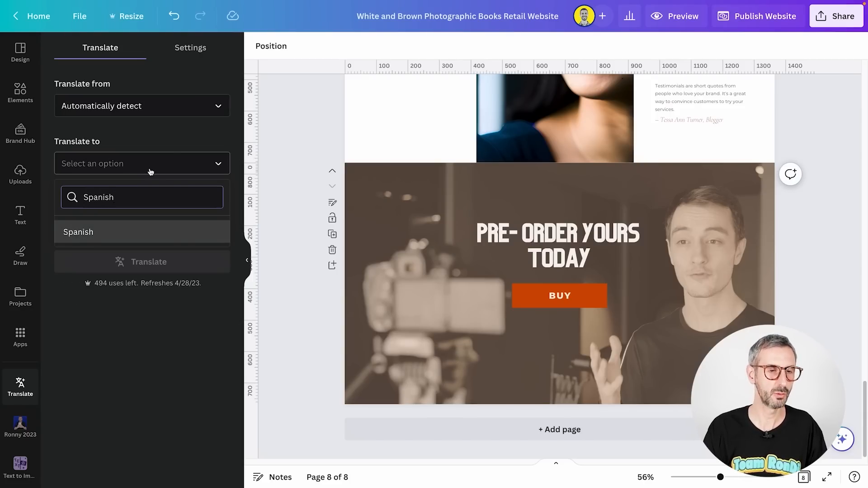
pyautogui.click(124, 233)
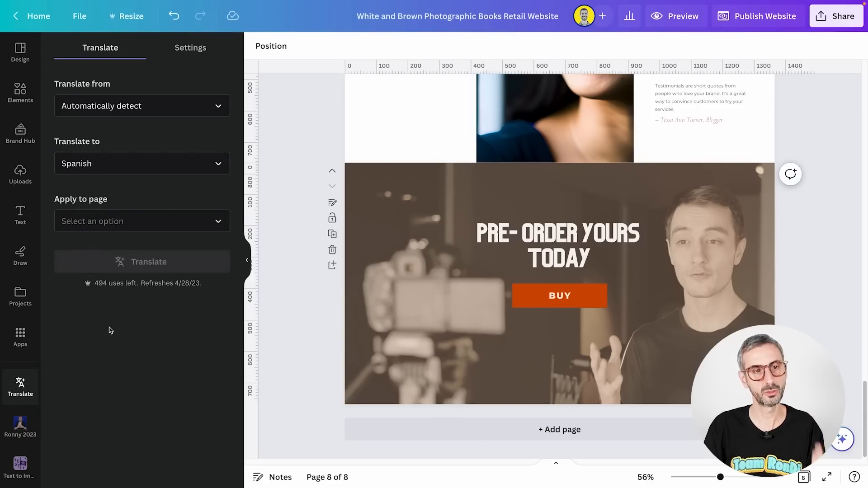
# Delete the first page, which holds the product-name ideas and landing-page structure notes.
pyautogui.click(110, 223)
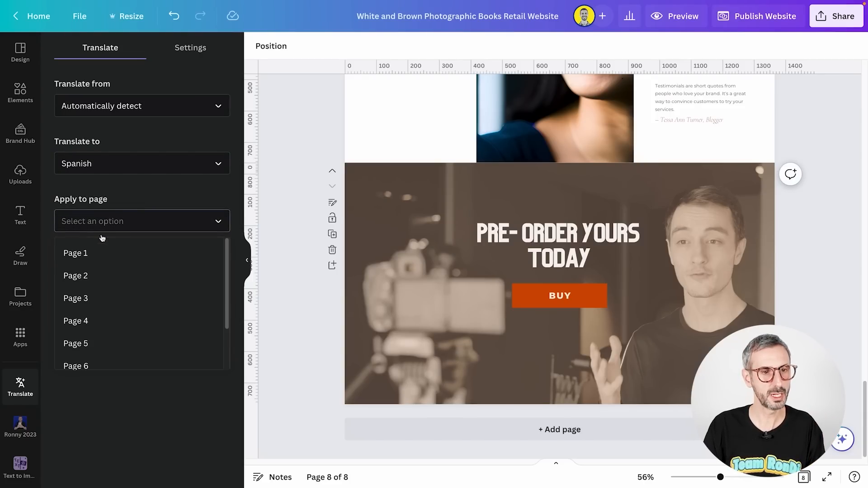
pyautogui.scroll(-2, 109, 272)
pyautogui.scroll(2, 113, 285)
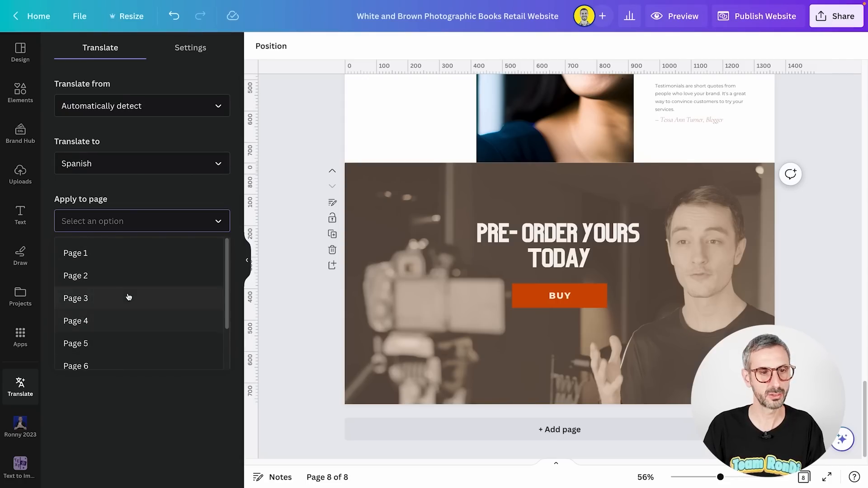
pyautogui.scroll(15, 414, 166)
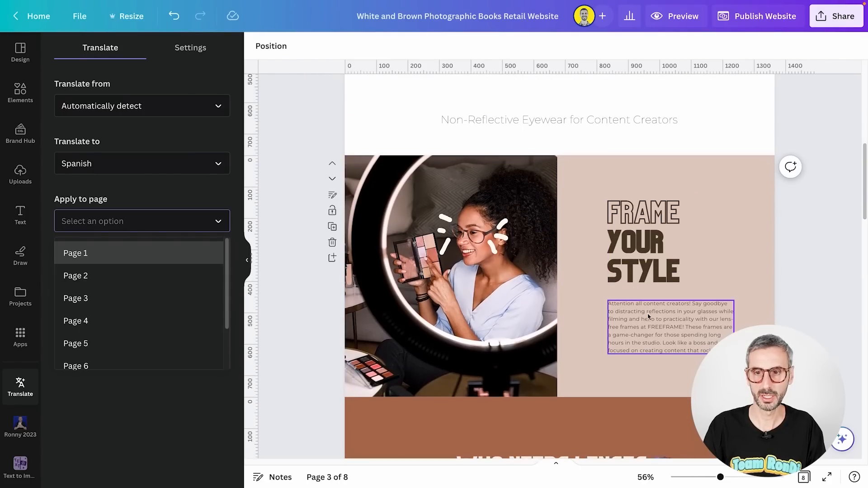
pyautogui.scroll(5, 620, 293)
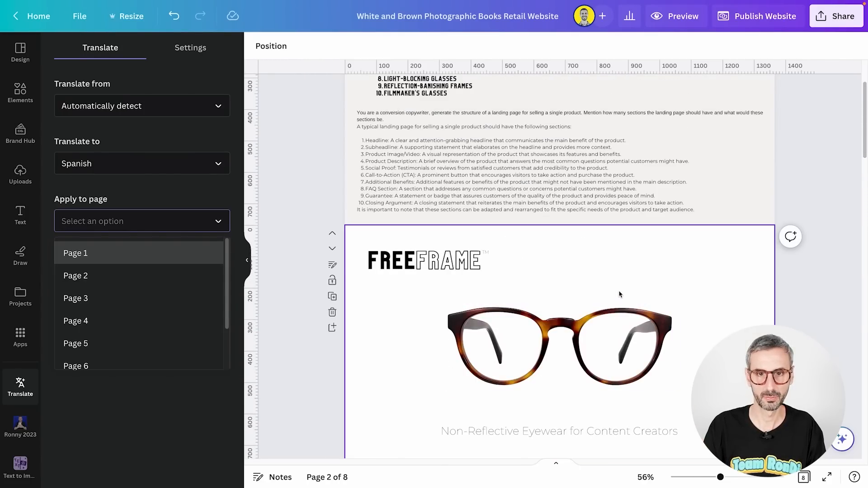
pyautogui.scroll(-5, 620, 294)
pyautogui.scroll(5, 624, 295)
pyautogui.scroll(1, 626, 296)
pyautogui.click(675, 119)
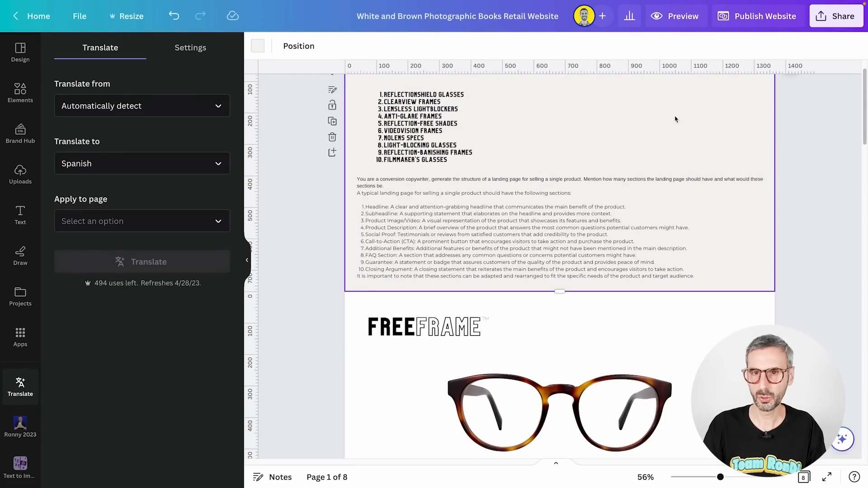
pyautogui.scroll(1, 625, 153)
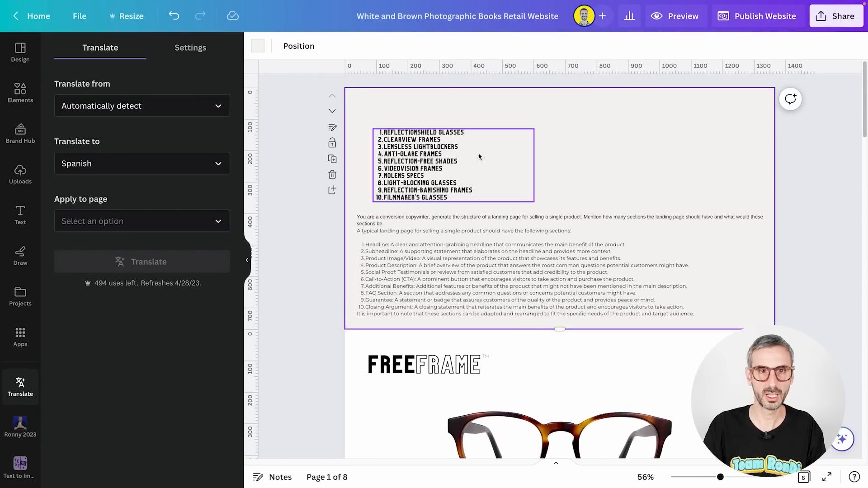
pyautogui.click(332, 174)
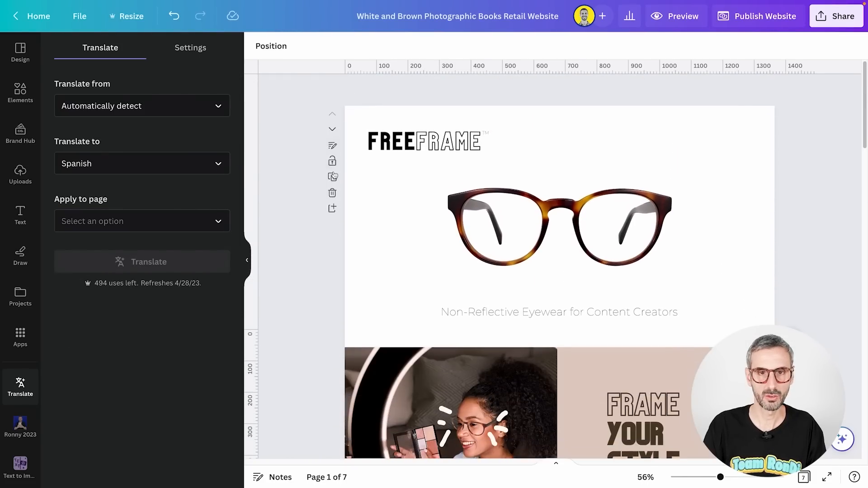
# Translate page 2, the FRAME YOUR STYLE section, into Spanish.
pyautogui.scroll(-1, 402, 199)
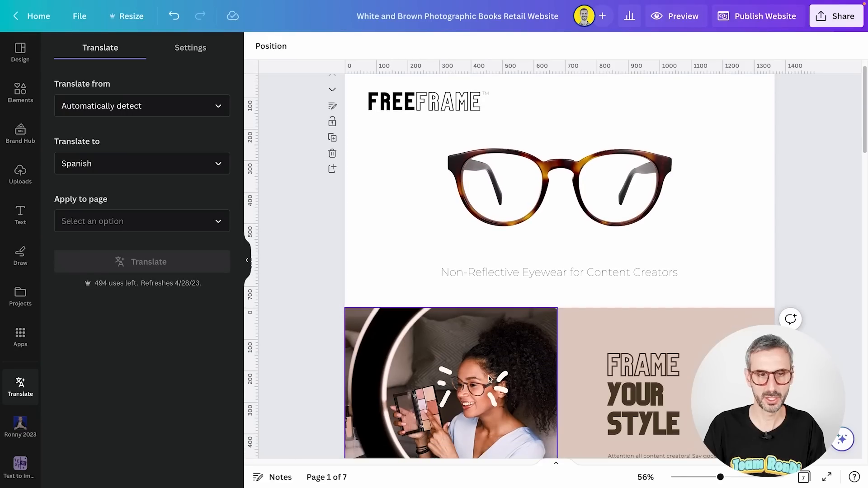
pyautogui.click(135, 226)
pyautogui.click(115, 275)
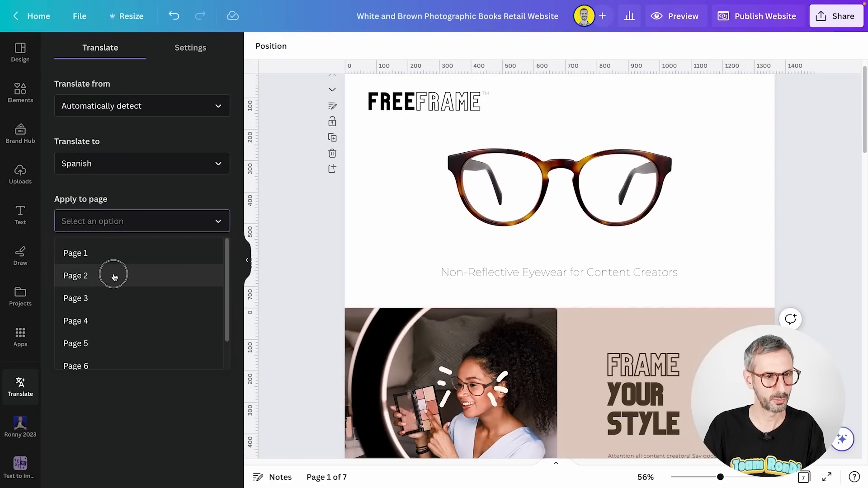
pyautogui.click(157, 265)
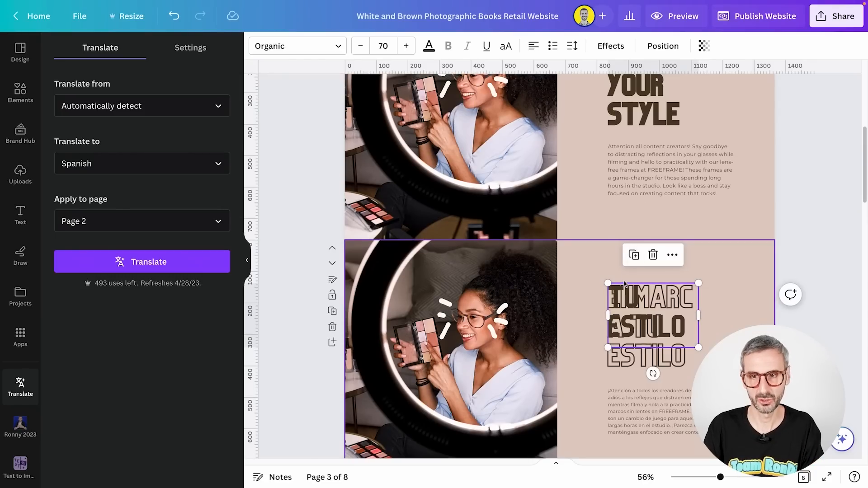
# Compare the original and Spanish headings and delete the solid TU ESTILO text overlapping the outlined heading on the translated page.
pyautogui.scroll(-1, 580, 323)
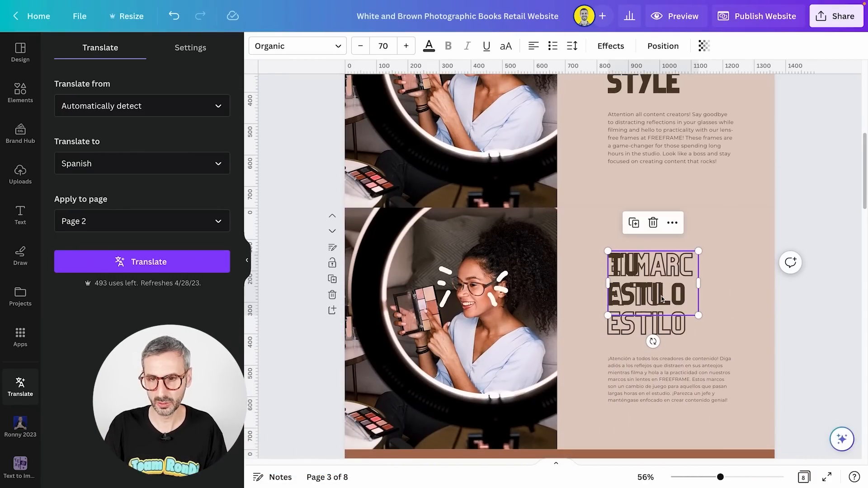
pyautogui.scroll(3, 628, 193)
pyautogui.click(631, 177)
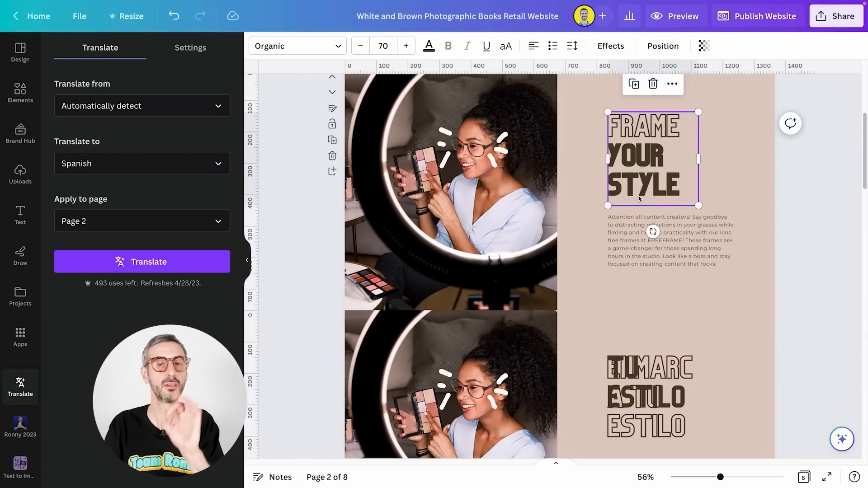
pyautogui.scroll(-1, 638, 317)
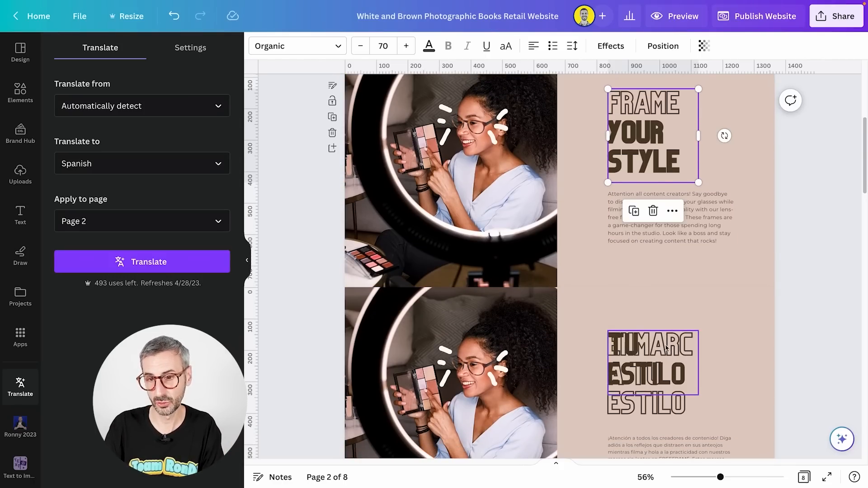
pyautogui.click(730, 363)
pyautogui.click(649, 373)
pyautogui.moveTo(649, 374)
pyautogui.mouseDown()
pyautogui.moveTo(703, 345)
pyautogui.moveTo(646, 347)
pyautogui.moveTo(646, 390)
pyautogui.mouseUp()
pyautogui.press('Delete')
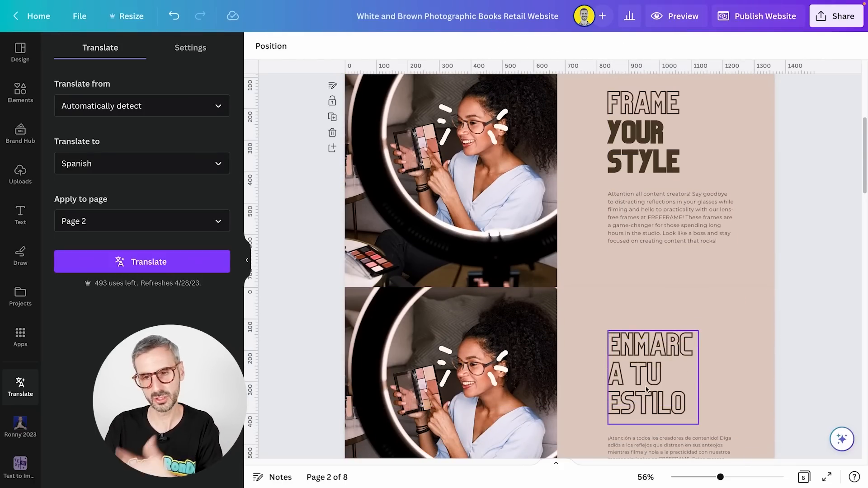
# Check the Spanish paragraph on the translated page and move that page to the end of the design.
pyautogui.scroll(-3, 639, 382)
pyautogui.click(668, 393)
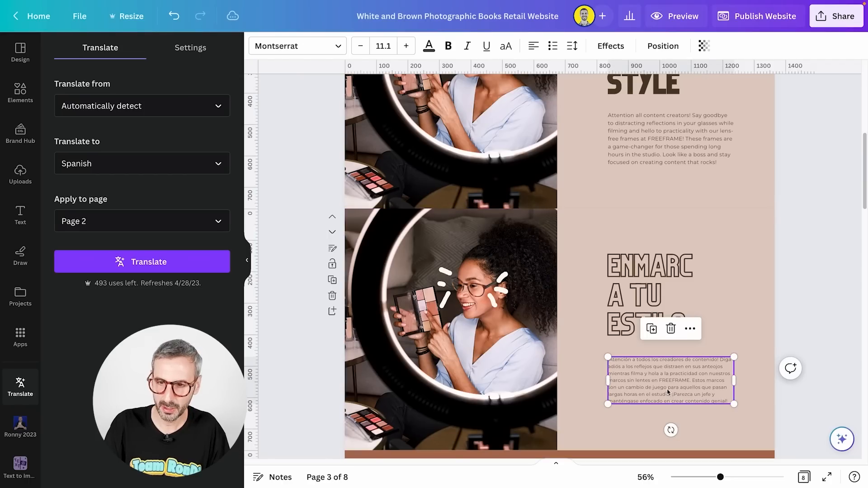
pyautogui.click(743, 302)
pyautogui.click(665, 383)
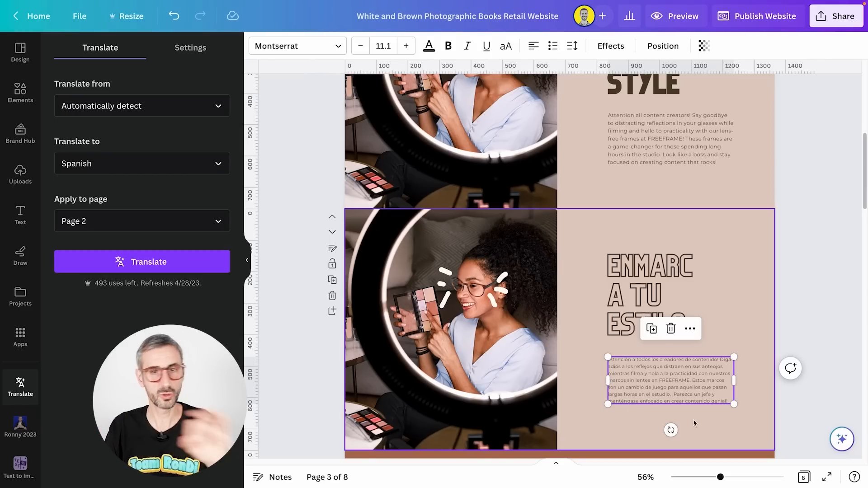
pyautogui.click(802, 478)
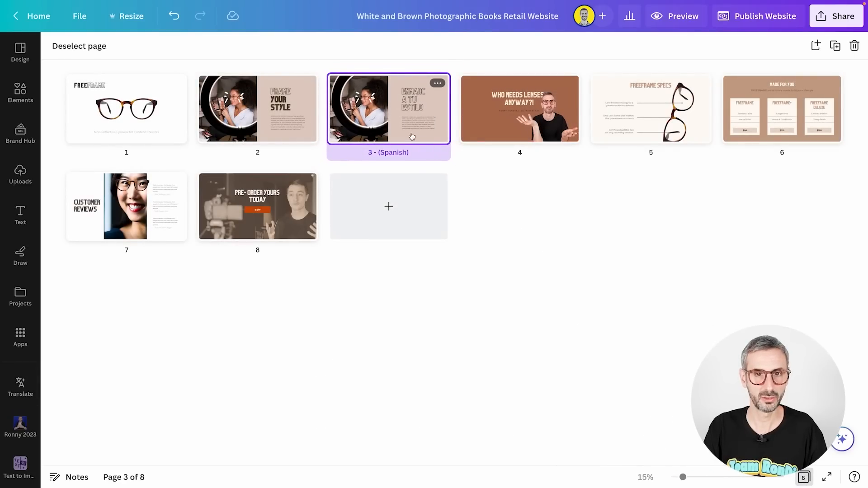
pyautogui.moveTo(407, 113); pyautogui.dragTo(405, 210)
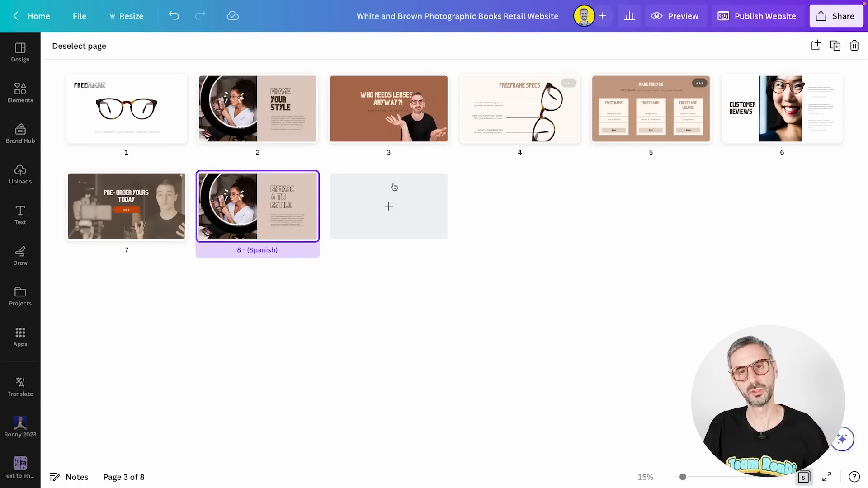
# Select pages 1 to 7, copy them and paste the copies into the design.
pyautogui.click(109, 126)
pyautogui.keyDown('shift'); pyautogui.click(142, 214); pyautogui.keyUp('shift')
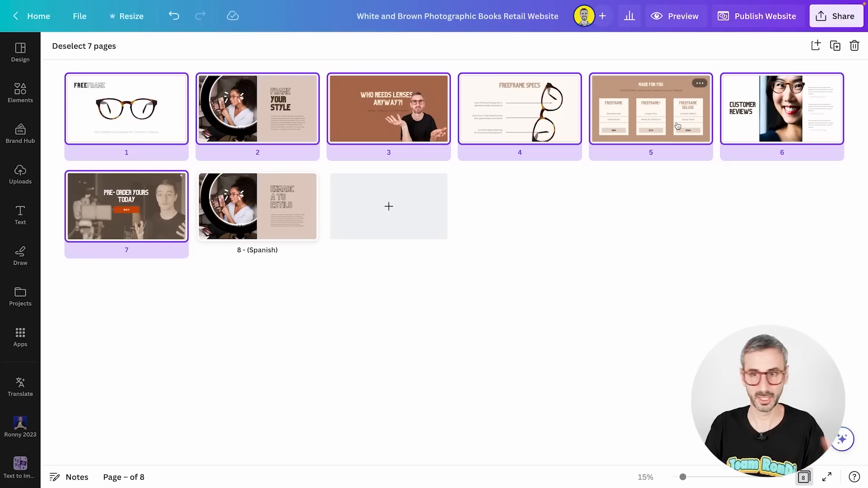
pyautogui.hotkey('ctrl', 'c')
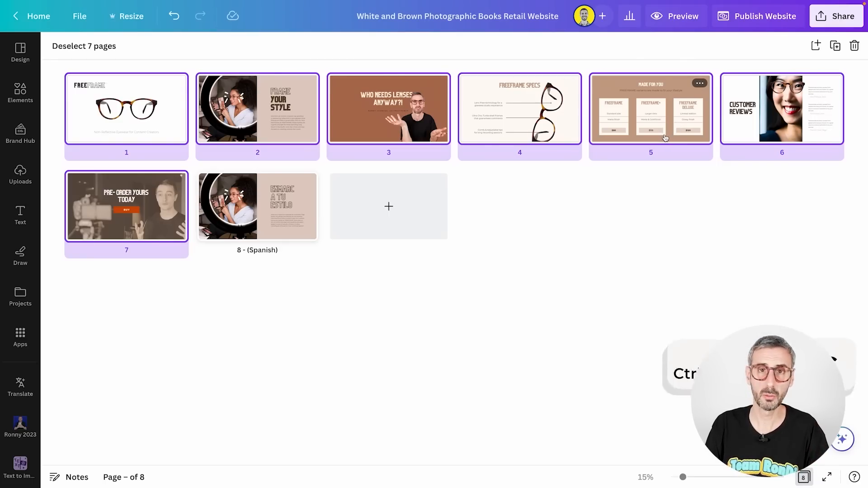
pyautogui.hotkey('ctrl', 'v')
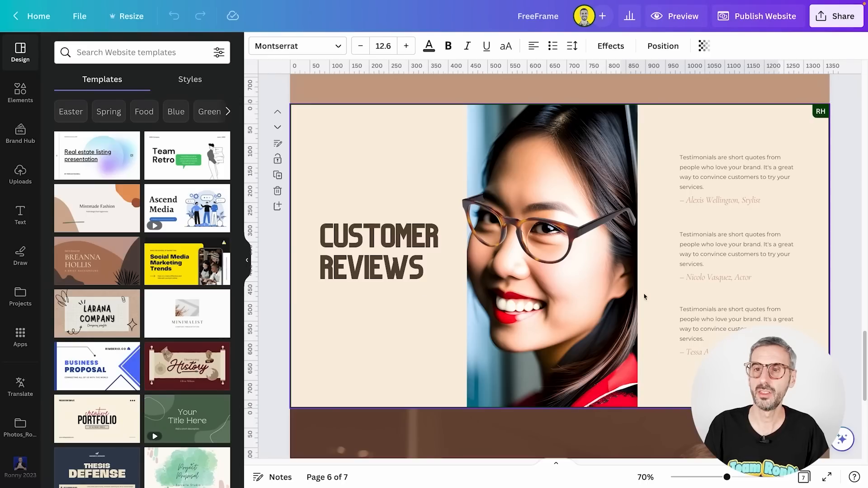
# Switch to the FreeFrame reference design and open its website preview in desktop view.
pyautogui.scroll(2, 718, 124)
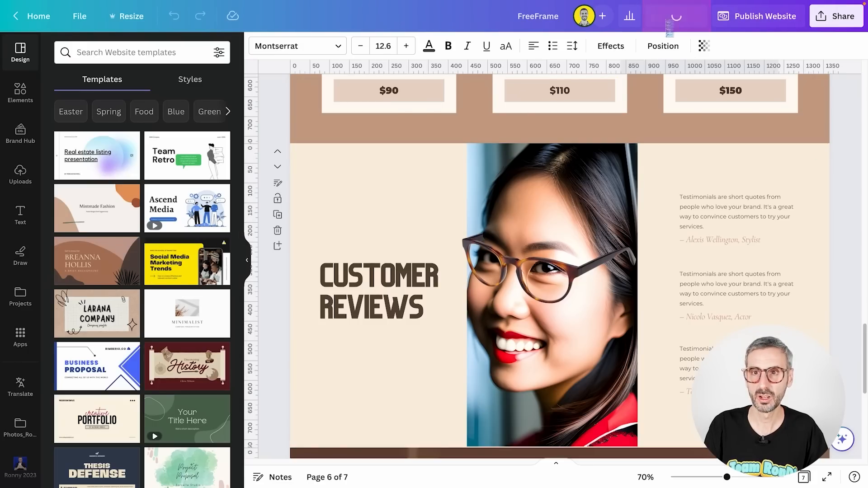
pyautogui.click(669, 26)
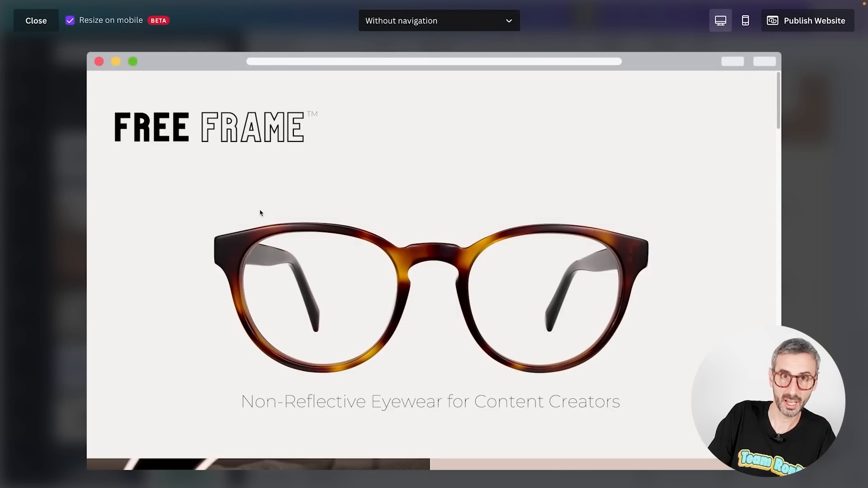
# Review the desktop website preview from the glasses hero section through the specs and customer reviews to the pre-order section.
pyautogui.scroll(-7, 255, 163)
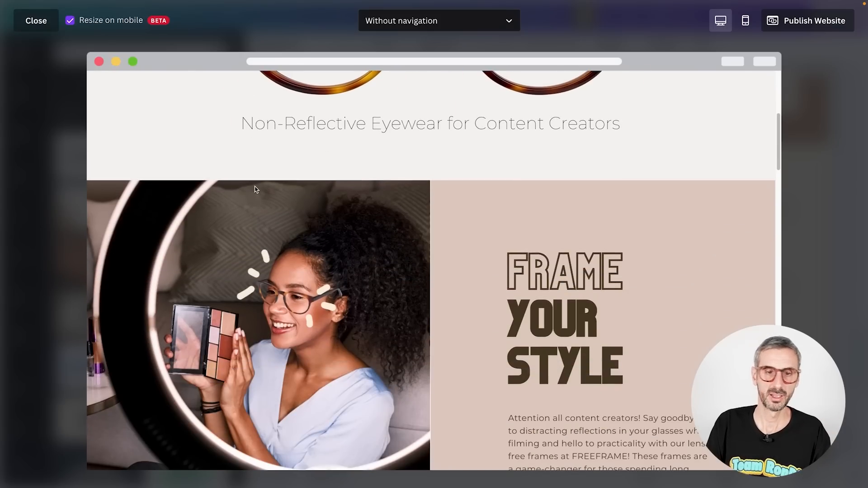
pyautogui.scroll(-1, 271, 230)
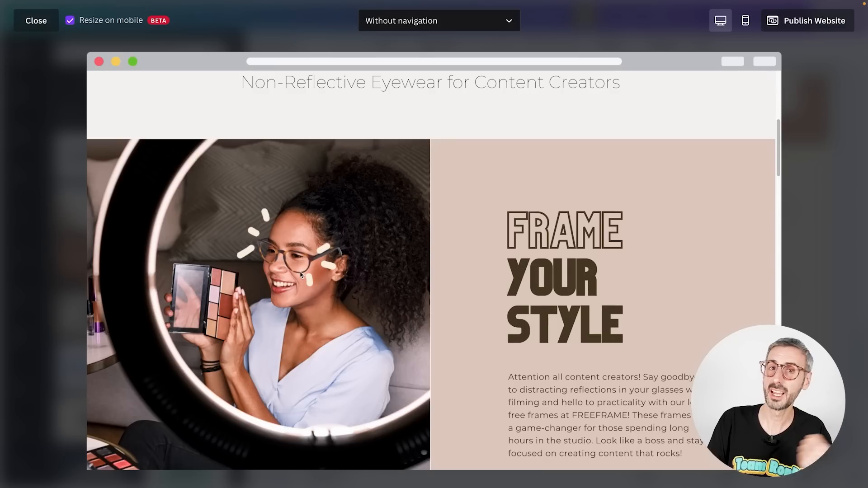
pyautogui.scroll(-1, 285, 253)
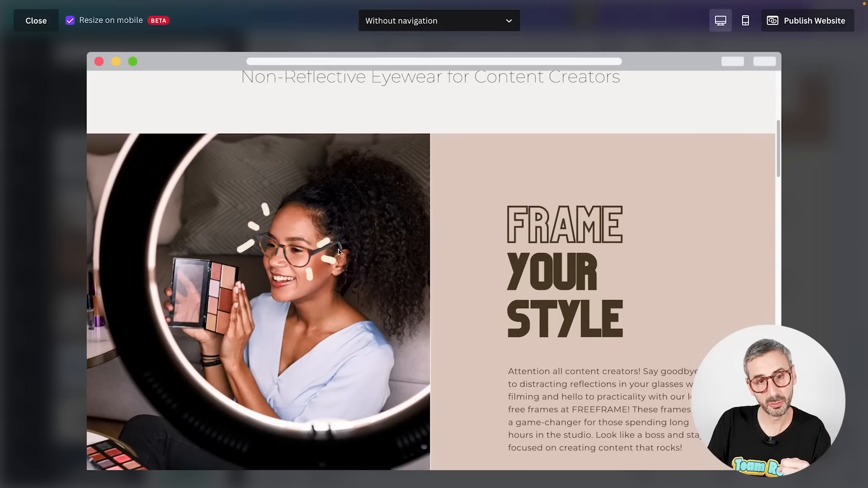
pyautogui.scroll(-2, 339, 256)
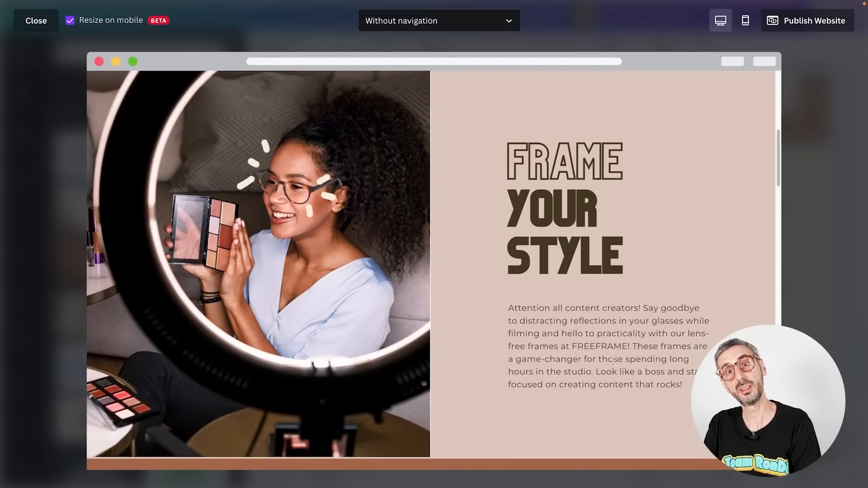
pyautogui.scroll(-1, 588, 298)
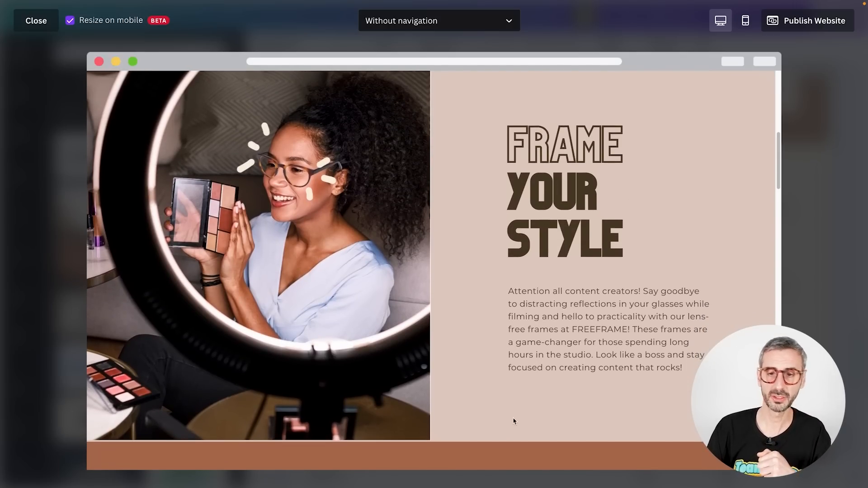
pyautogui.scroll(-8, 573, 318)
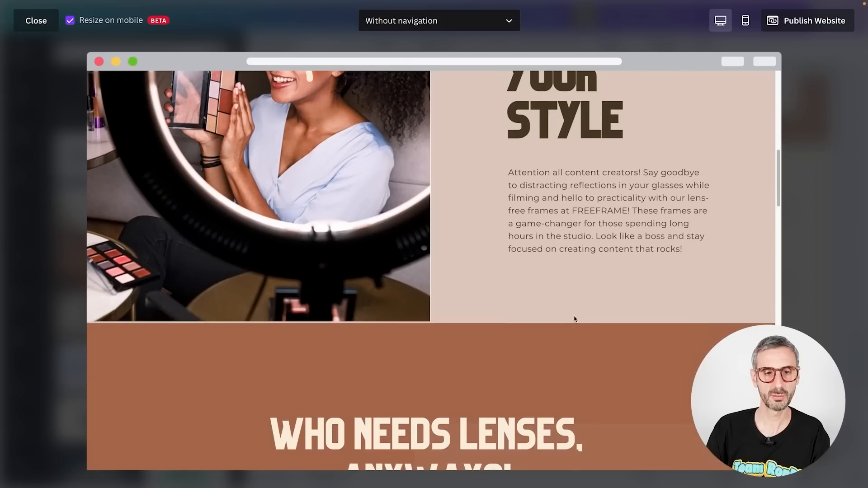
pyautogui.scroll(-12, 572, 318)
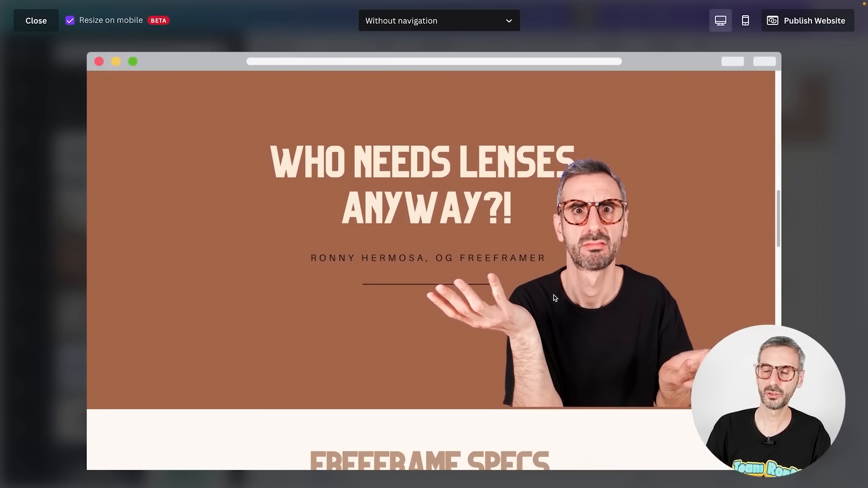
pyautogui.scroll(-6, 584, 310)
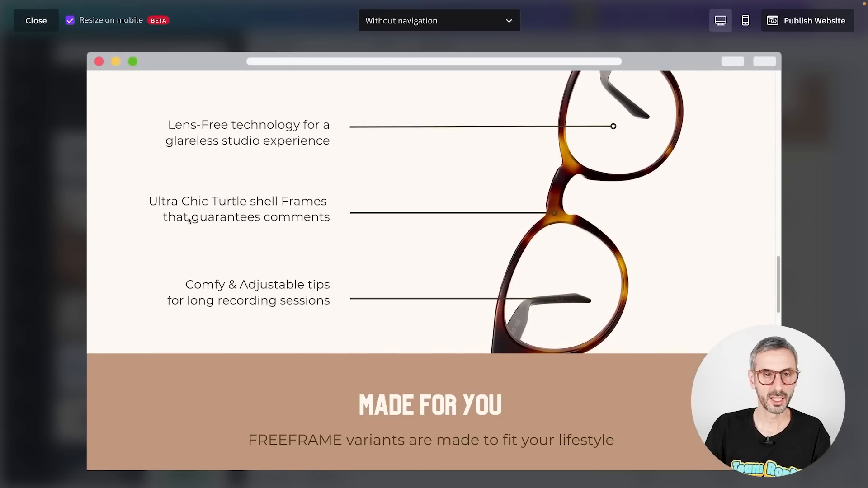
pyautogui.scroll(-8, 191, 286)
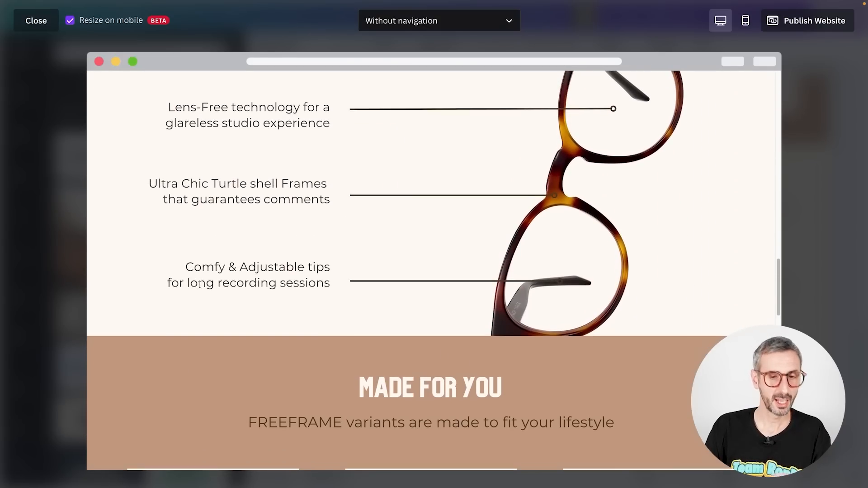
pyautogui.scroll(-13, 417, 266)
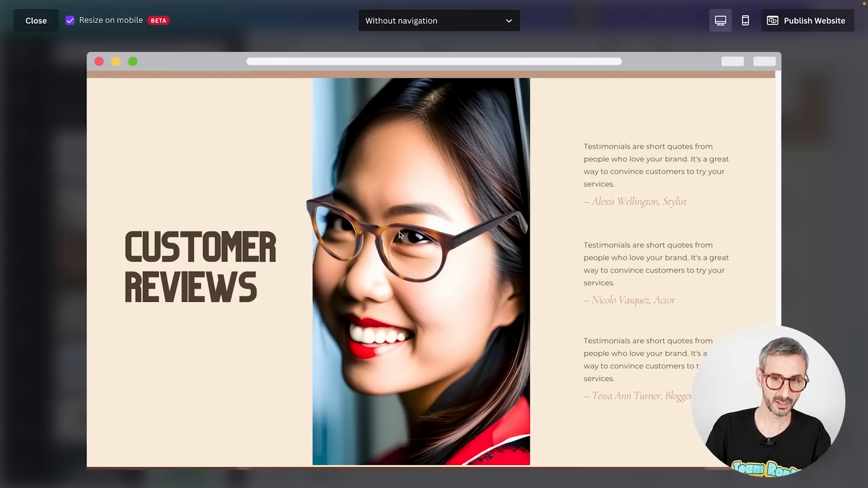
pyautogui.scroll(-2, 456, 242)
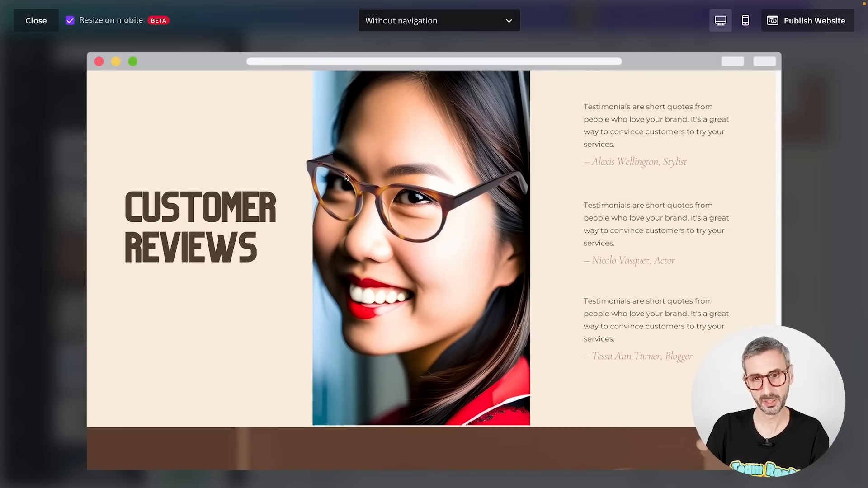
pyautogui.scroll(-15, 477, 222)
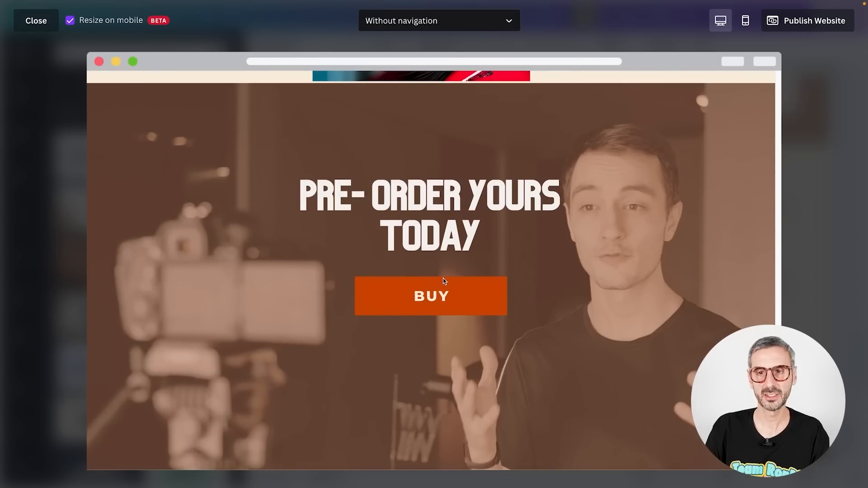
# Switch the website preview to mobile view and check the layout of the glasses hero and Frame Your Style sections.
pyautogui.click(746, 20)
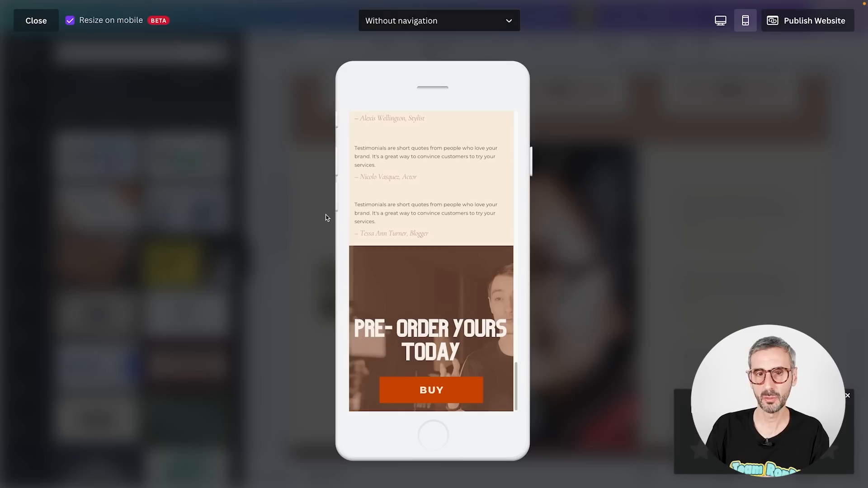
pyautogui.scroll(10, 482, 264)
pyautogui.scroll(15, 481, 265)
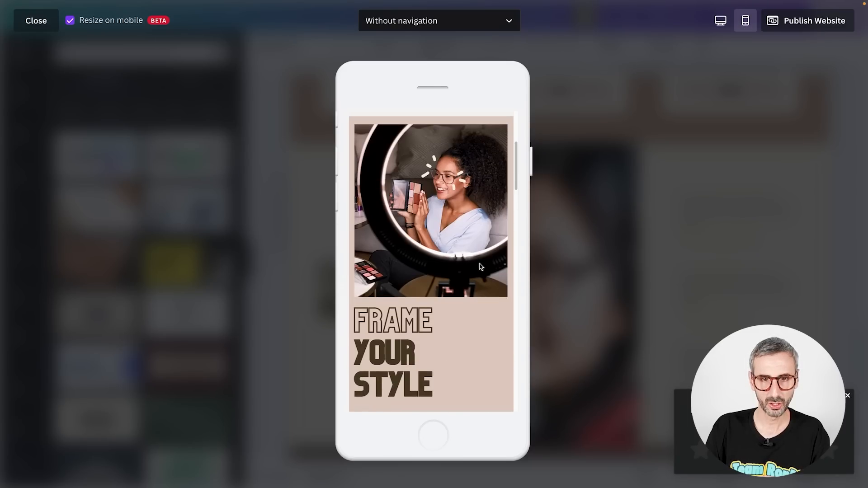
pyautogui.scroll(-5, 427, 360)
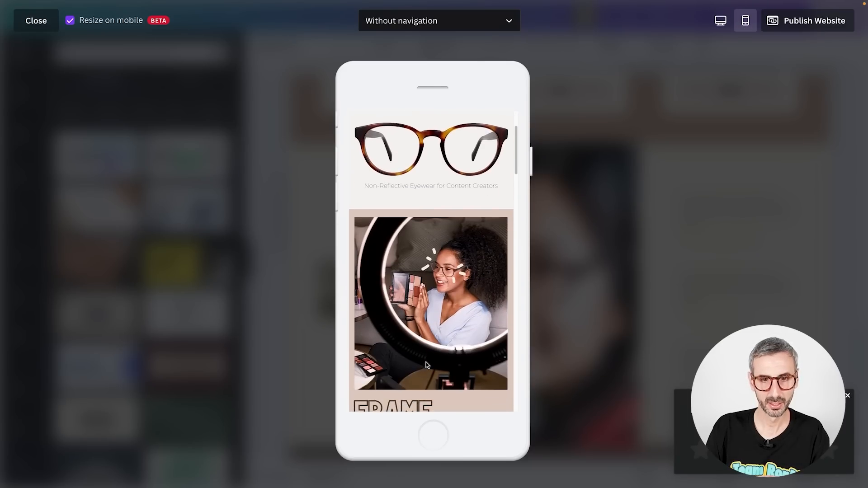
pyautogui.scroll(-4, 422, 357)
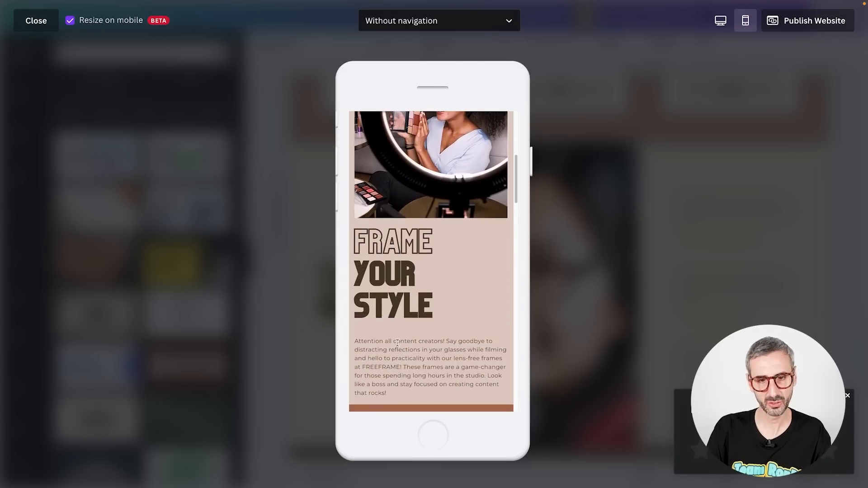